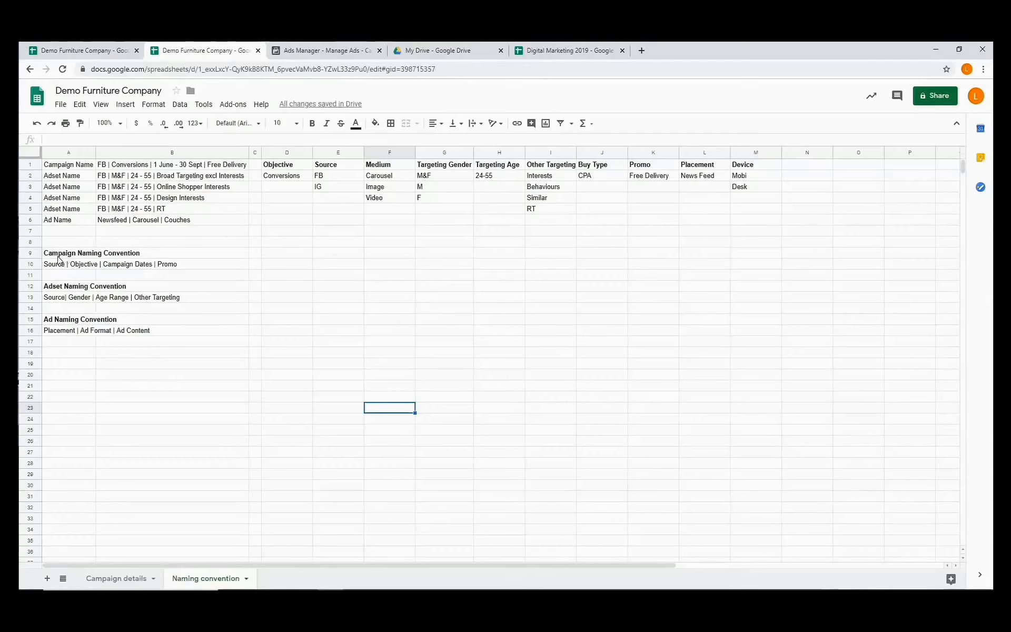
Review the campaign and ad set naming conventions, and the character-length formulas for the headline and primary text in the campaign details
{"action": "left_click_drag", "start_coordinate": [59, 255], "coordinate": [113, 256]}
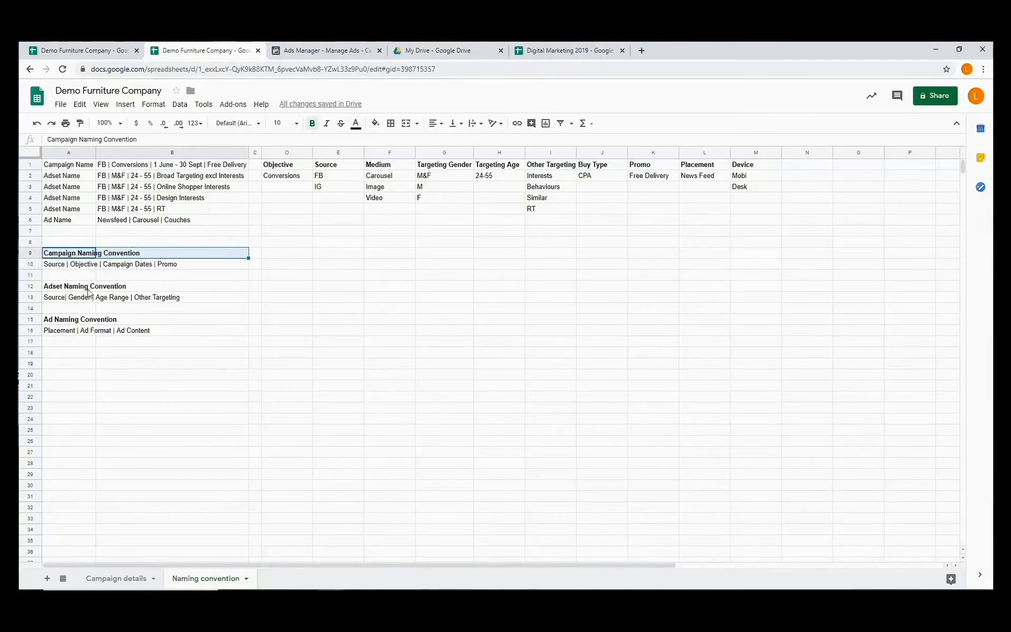
{"action": "left_click", "coordinate": [76, 289]}
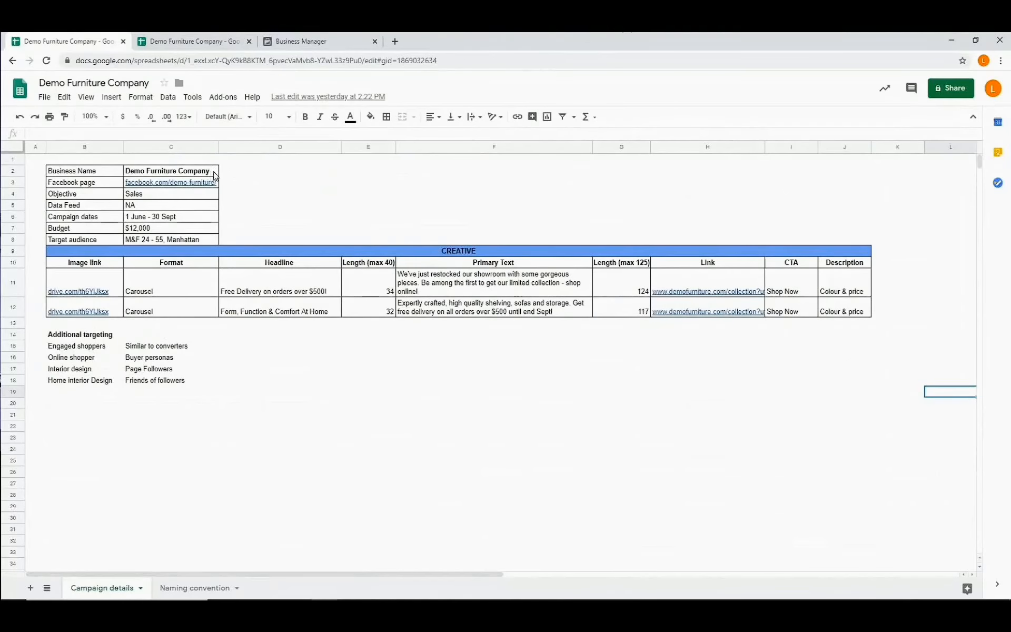
{"action": "mouse_move", "coordinate": [208, 186]}
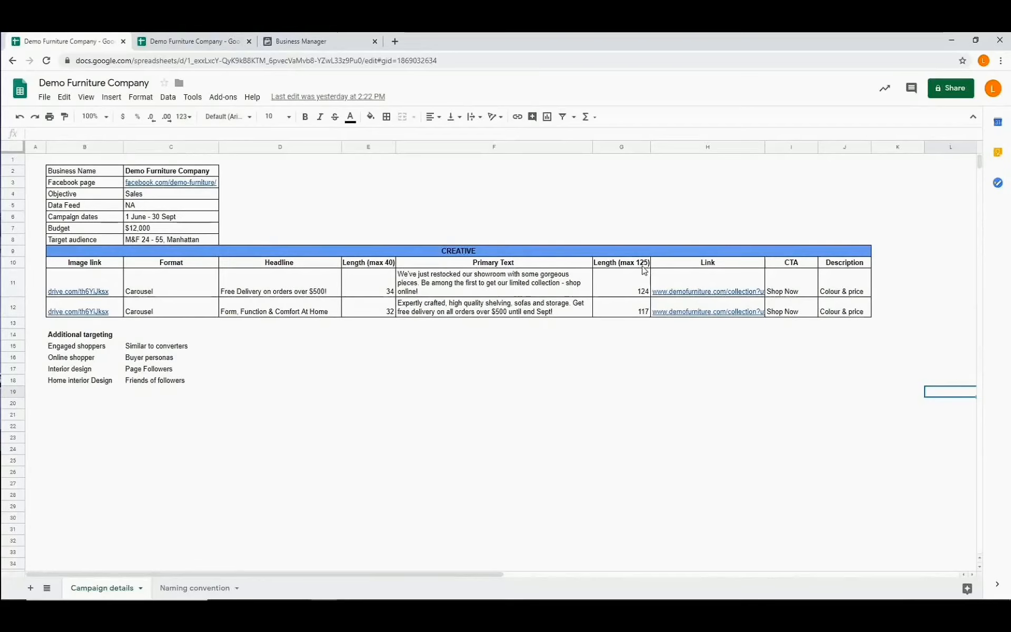
{"action": "left_click", "coordinate": [371, 295]}
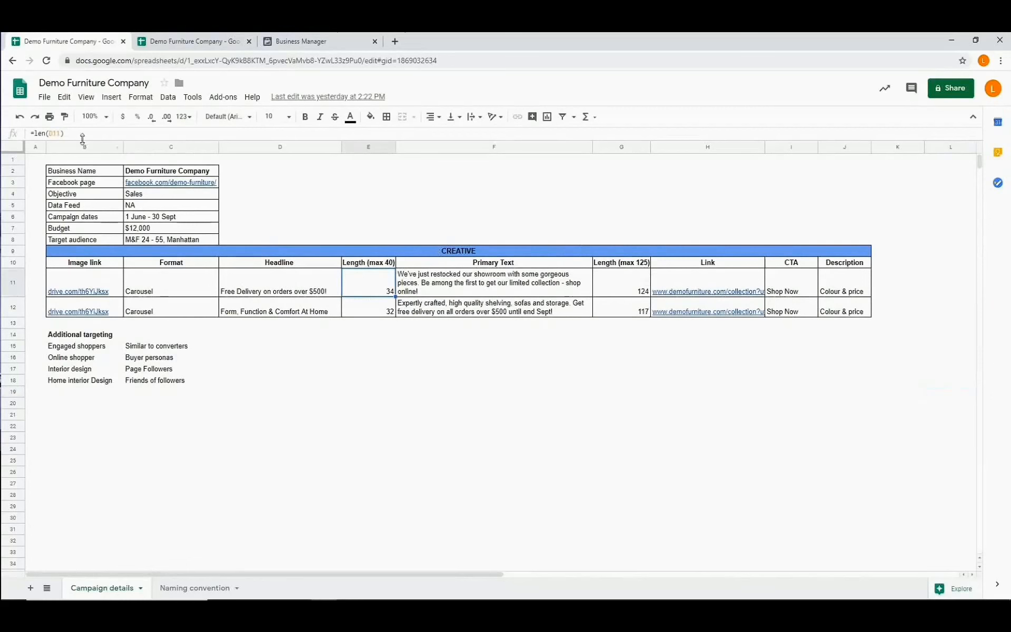
{"action": "left_click_drag", "start_coordinate": [75, 133], "coordinate": [29, 134]}
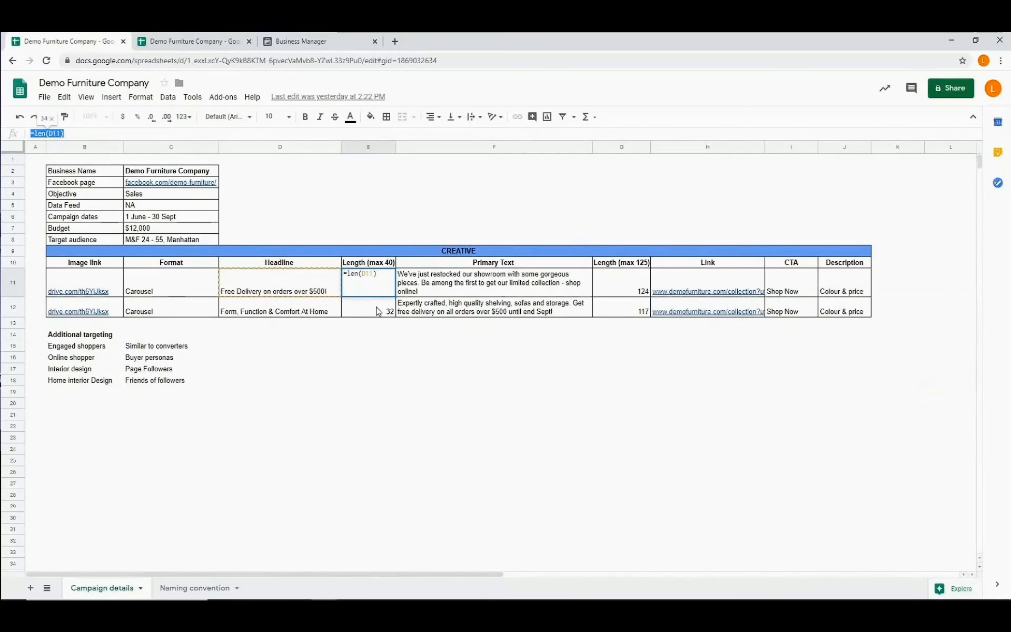
{"action": "key", "text": "Return"}
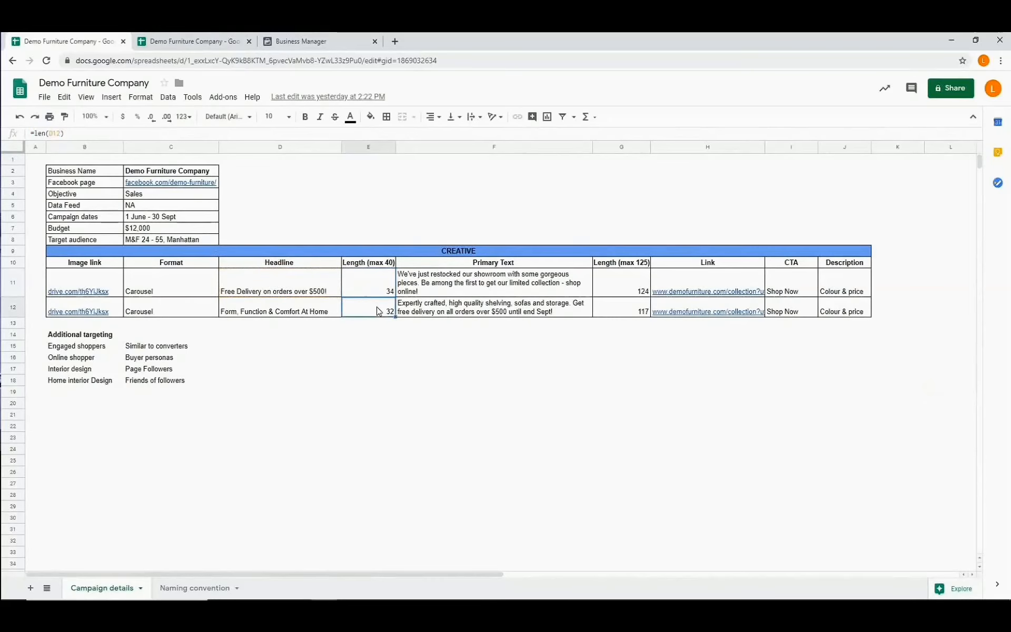
{"action": "left_click", "coordinate": [624, 288]}
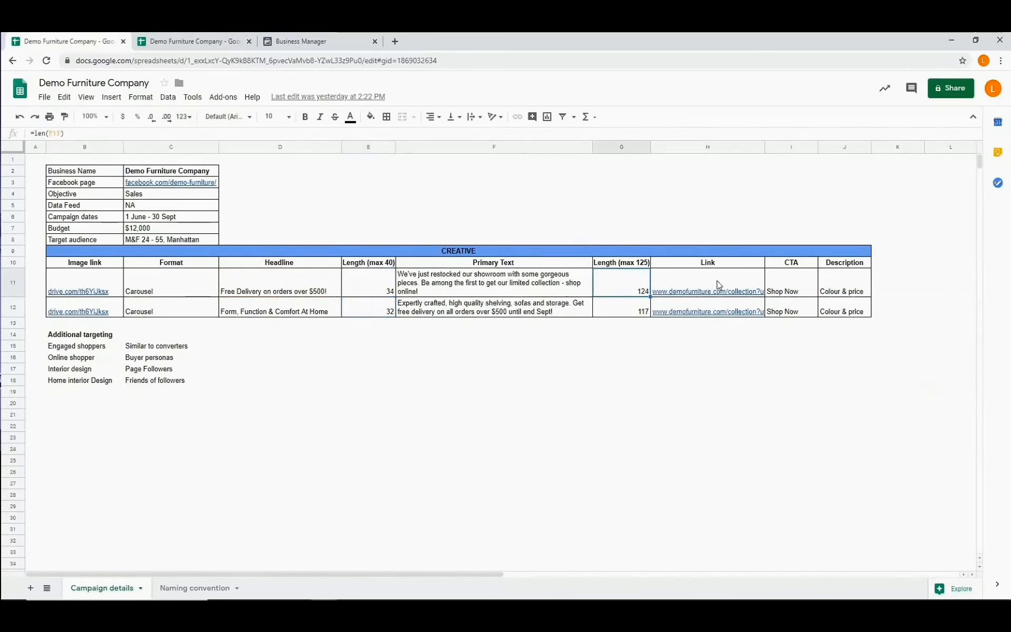
{"action": "mouse_move", "coordinate": [721, 284]}
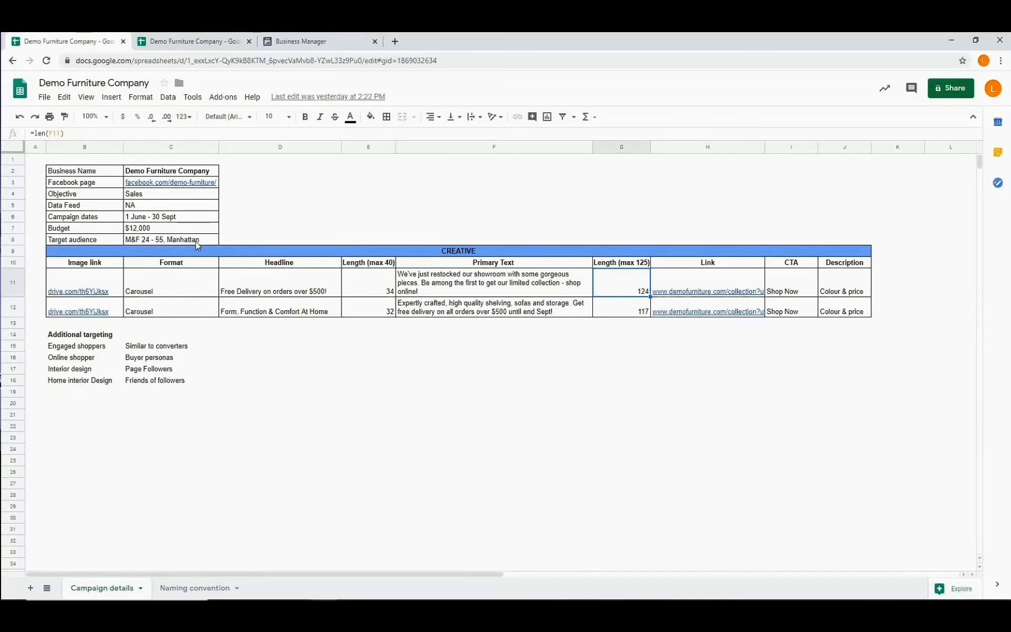
Switch to Facebook Business Manager, open the Demo Furniture Company ad account and start creating a new campaign
{"action": "left_click", "coordinate": [301, 44]}
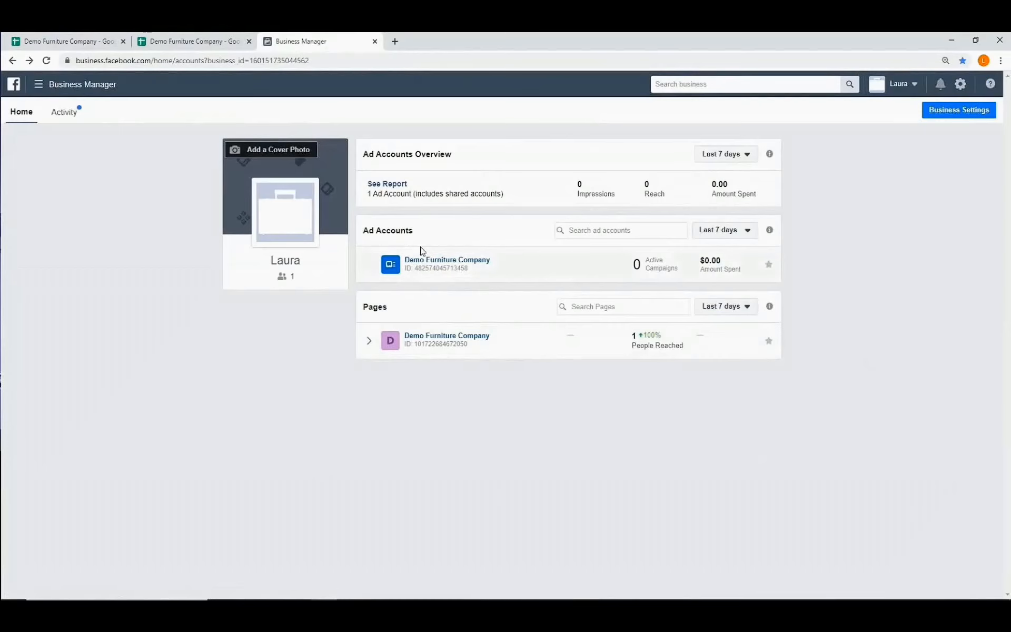
{"action": "left_click", "coordinate": [429, 266]}
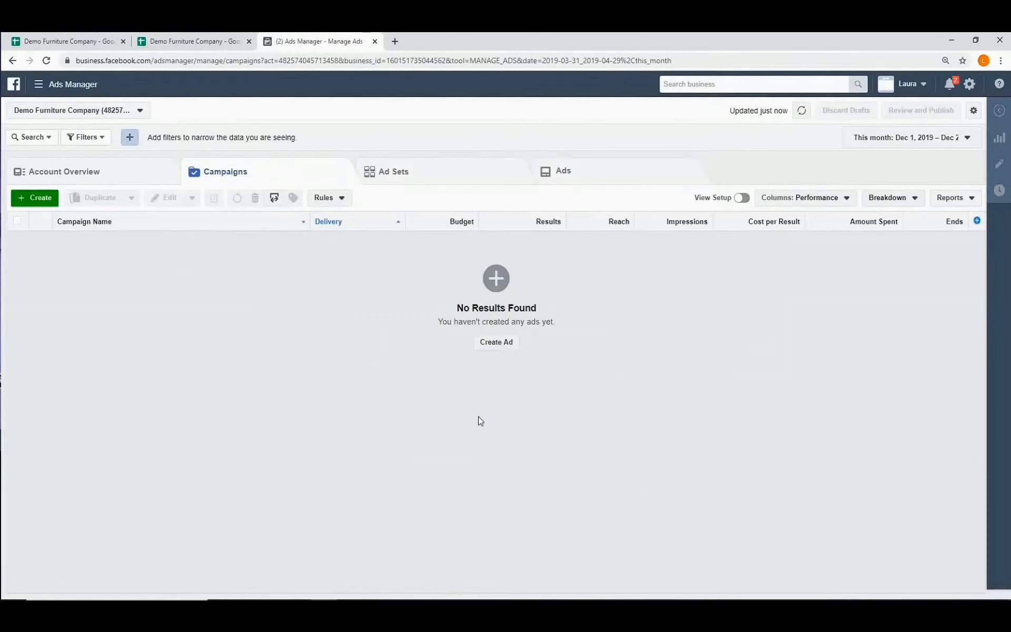
{"action": "left_click", "coordinate": [44, 205]}
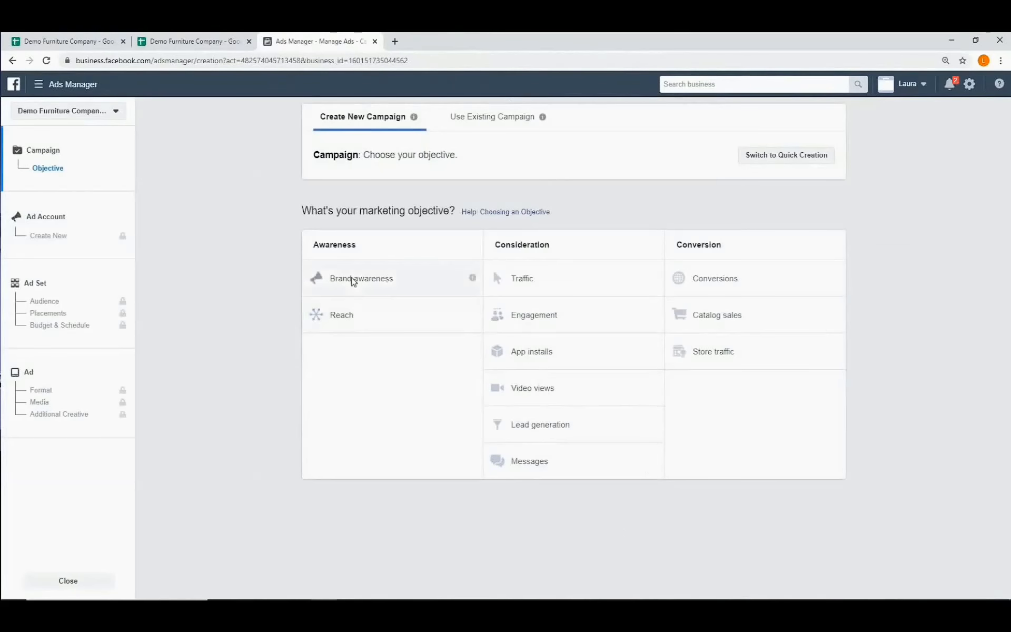
Consult the naming convention and campaign details sheets, and choose Conversions as the new campaign's marketing objective
{"action": "left_click", "coordinate": [193, 41]}
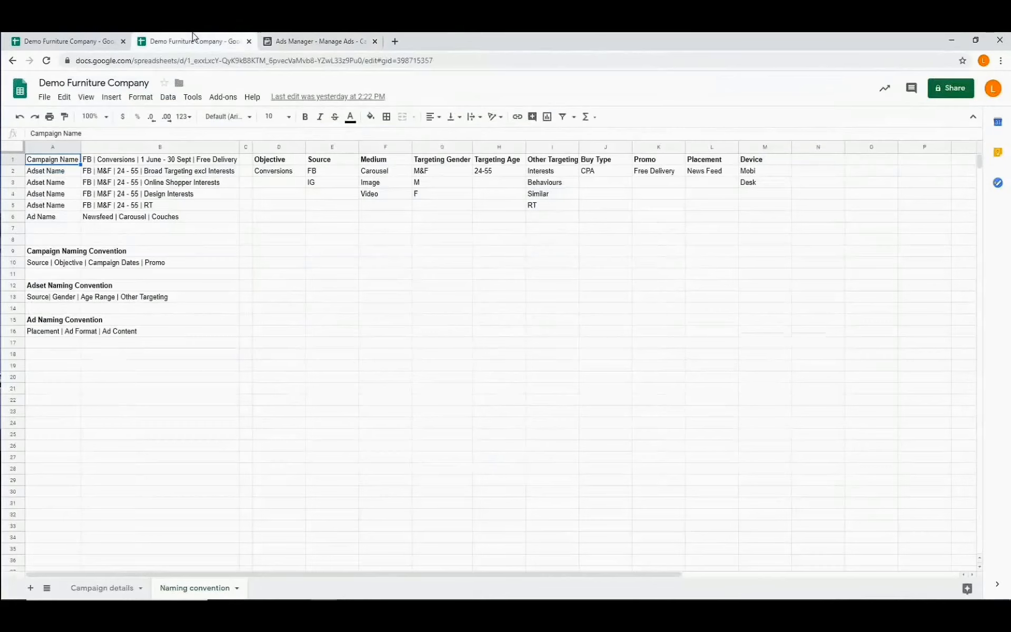
{"action": "left_click", "coordinate": [59, 41]}
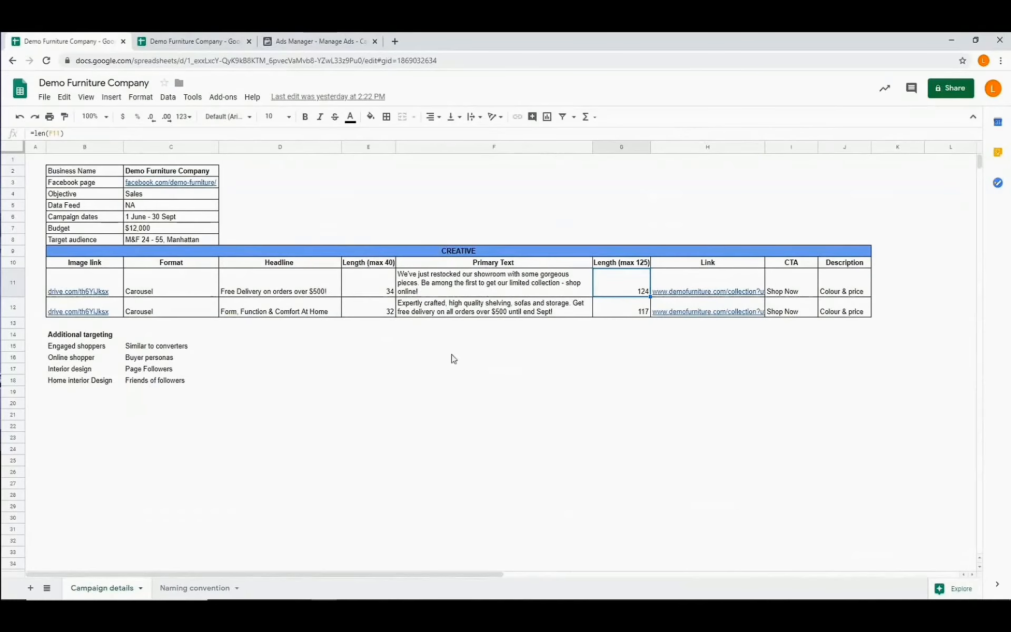
{"action": "left_click", "coordinate": [320, 37]}
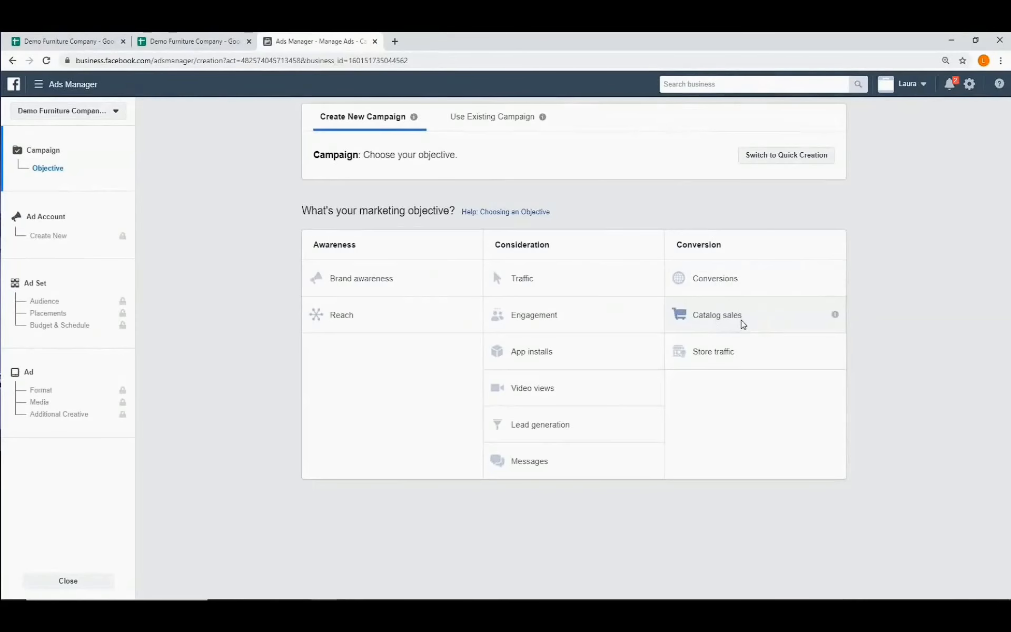
{"action": "left_click", "coordinate": [718, 284]}
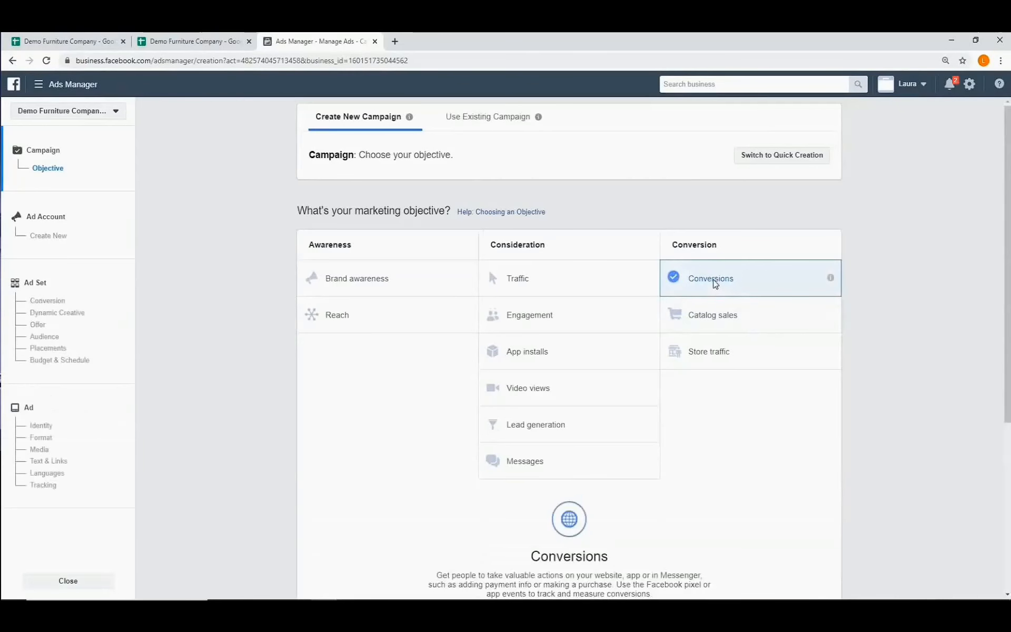
Copy "FB | Conversions | 1 June - 30 Sept | Free Delivery" from the naming convention sheet and use it as the campaign name
{"action": "scroll", "coordinate": [716, 285], "scroll_direction": "down", "scroll_amount": 5}
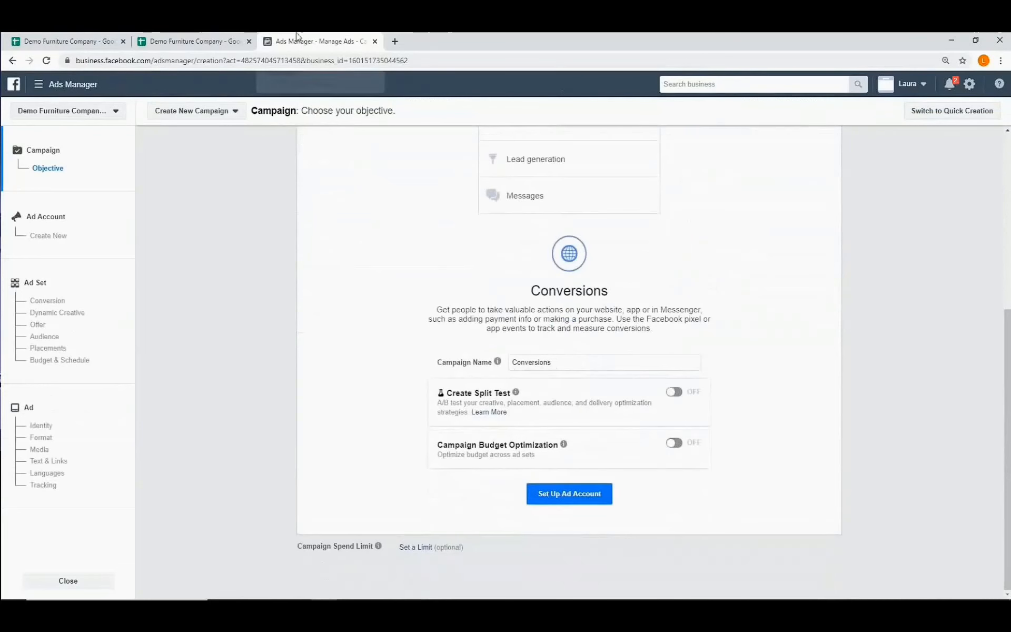
{"action": "left_click", "coordinate": [197, 41]}
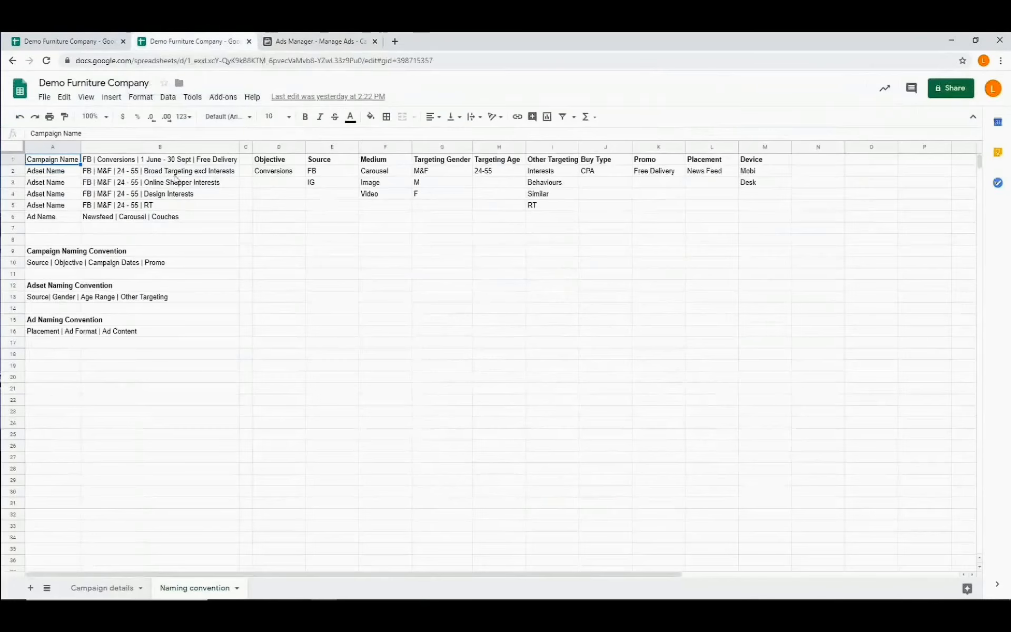
{"action": "right_click", "coordinate": [154, 164]}
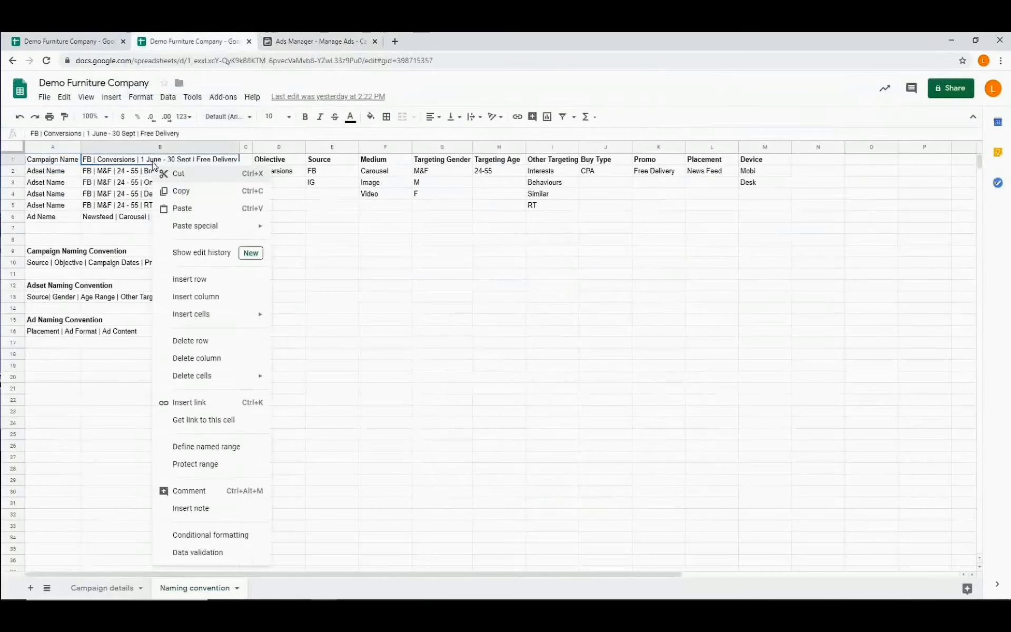
{"action": "left_click", "coordinate": [181, 191]}
{"action": "key", "text": "ctrl+Tab"}
{"action": "left_click_drag", "start_coordinate": [561, 362], "coordinate": [515, 362]}
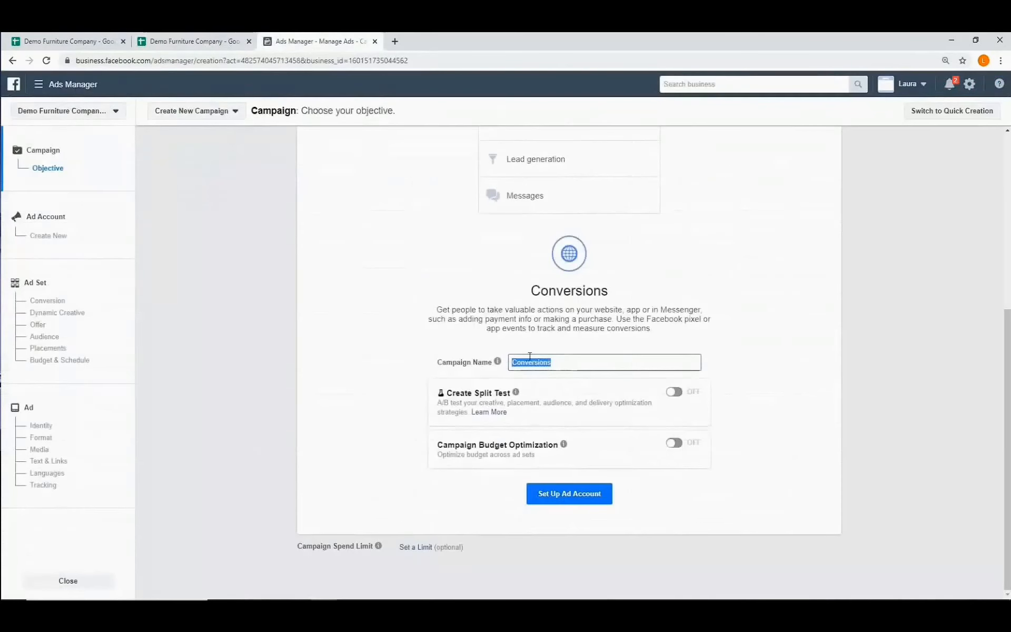
{"action": "right_click", "coordinate": [515, 363]}
{"action": "left_click", "coordinate": [561, 425]}
{"action": "key", "text": "ctrl+v"}
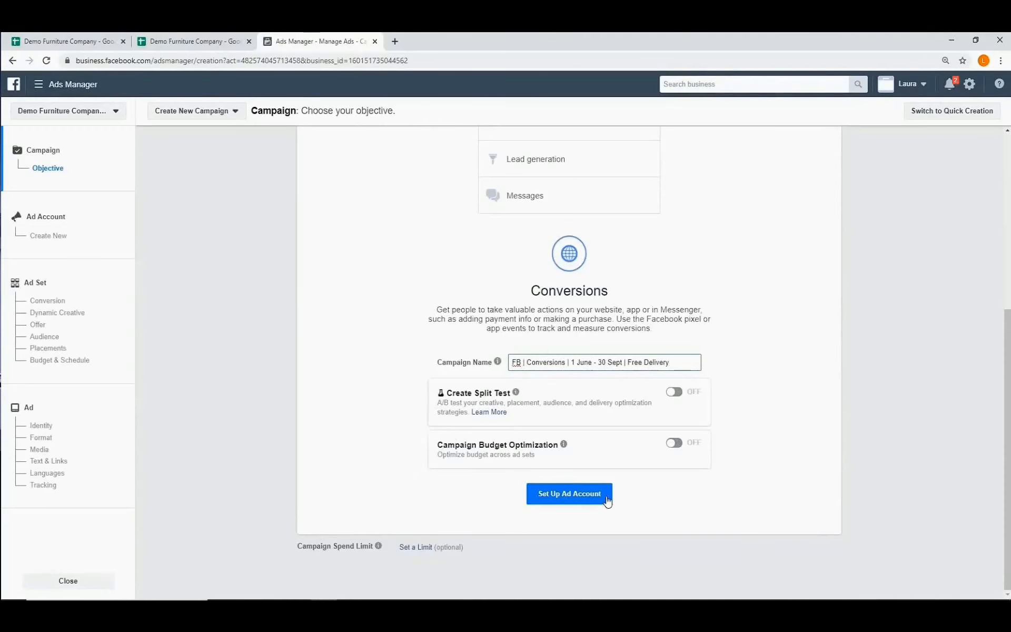
Proceed to the ad account setup and accept South Africa, US Dollars and EST to continue to the ad set
{"action": "left_click", "coordinate": [568, 500]}
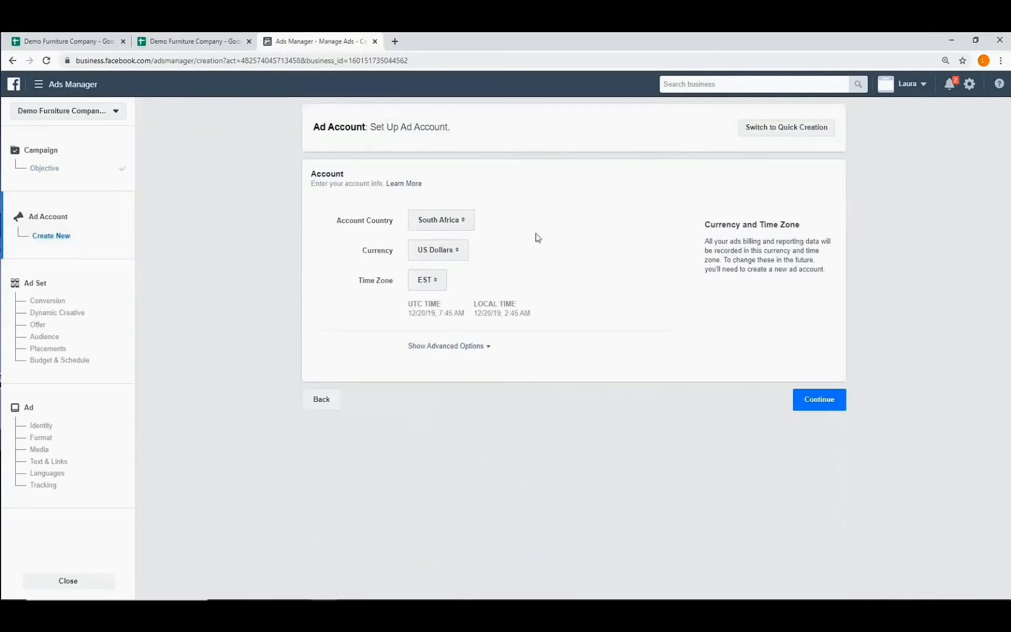
{"action": "left_click", "coordinate": [810, 405]}
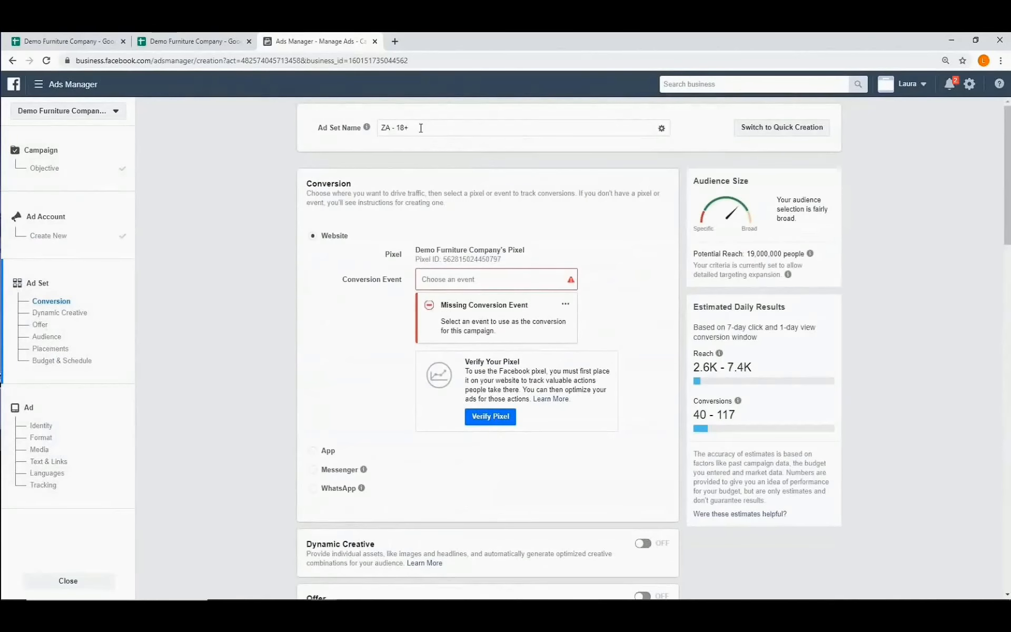
Copy "FB | M&F | 24 - 55 | Broad Targeting excl Interests" from the naming convention sheet and use it as the ad set name
{"action": "left_click", "coordinate": [185, 45]}
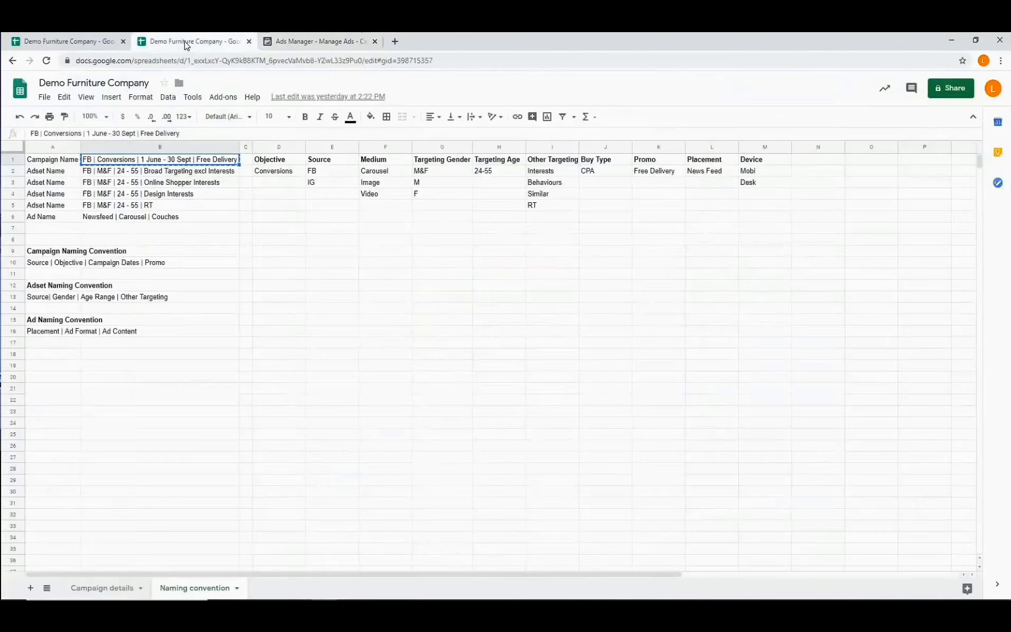
{"action": "left_click", "coordinate": [193, 175]}
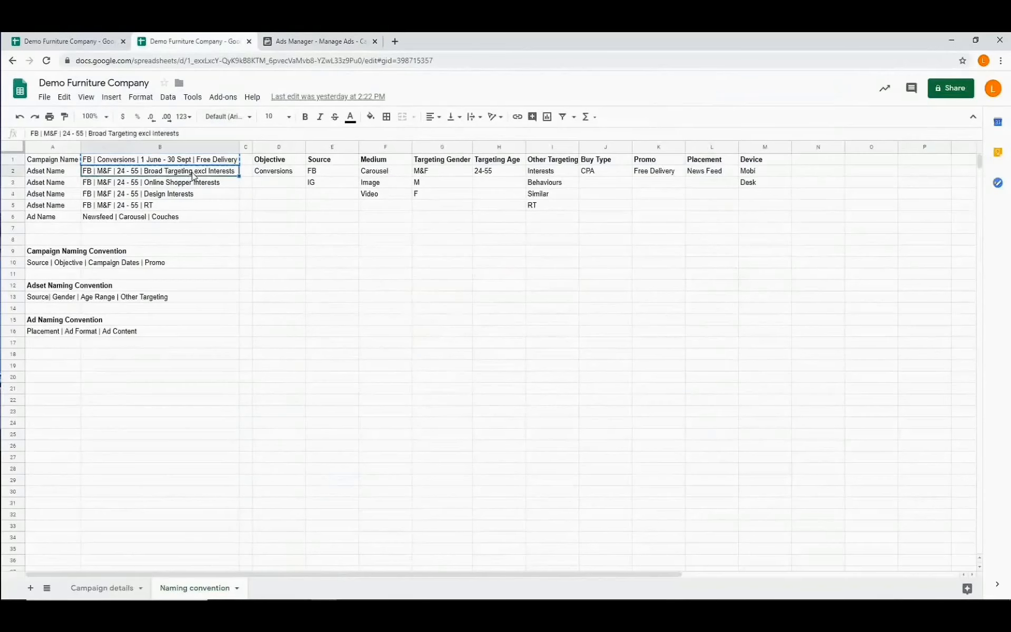
{"action": "right_click", "coordinate": [192, 176]}
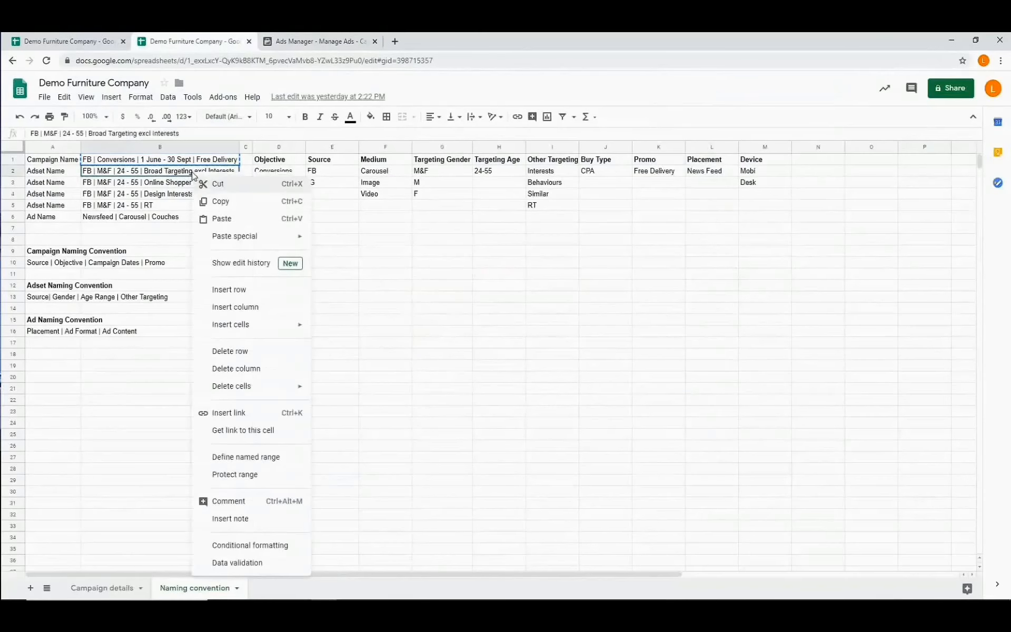
{"action": "left_click", "coordinate": [224, 208]}
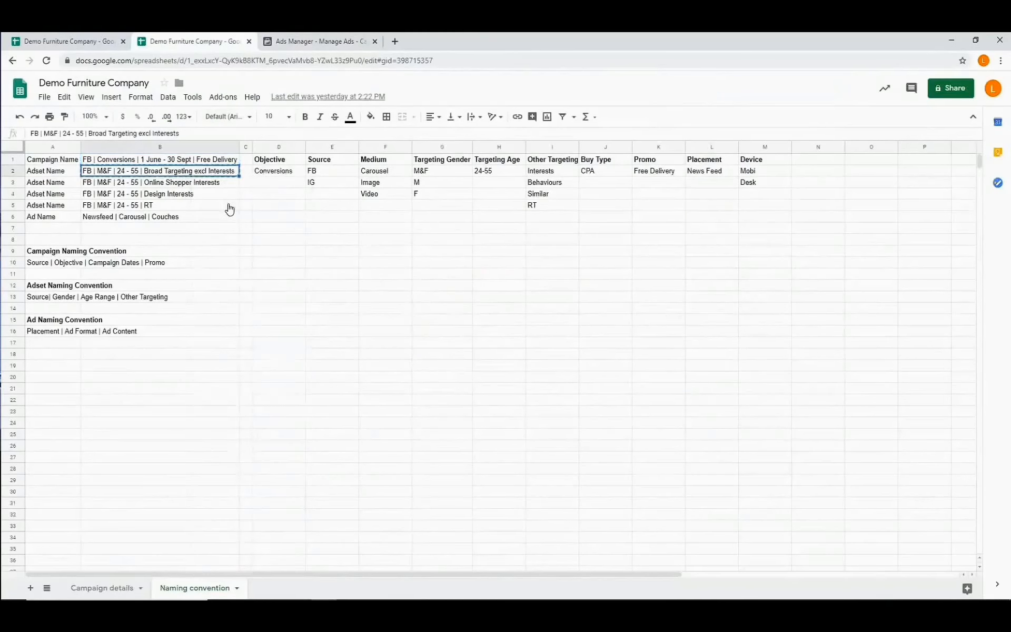
{"action": "left_click", "coordinate": [321, 42]}
{"action": "left_click_drag", "start_coordinate": [419, 128], "coordinate": [380, 126]}
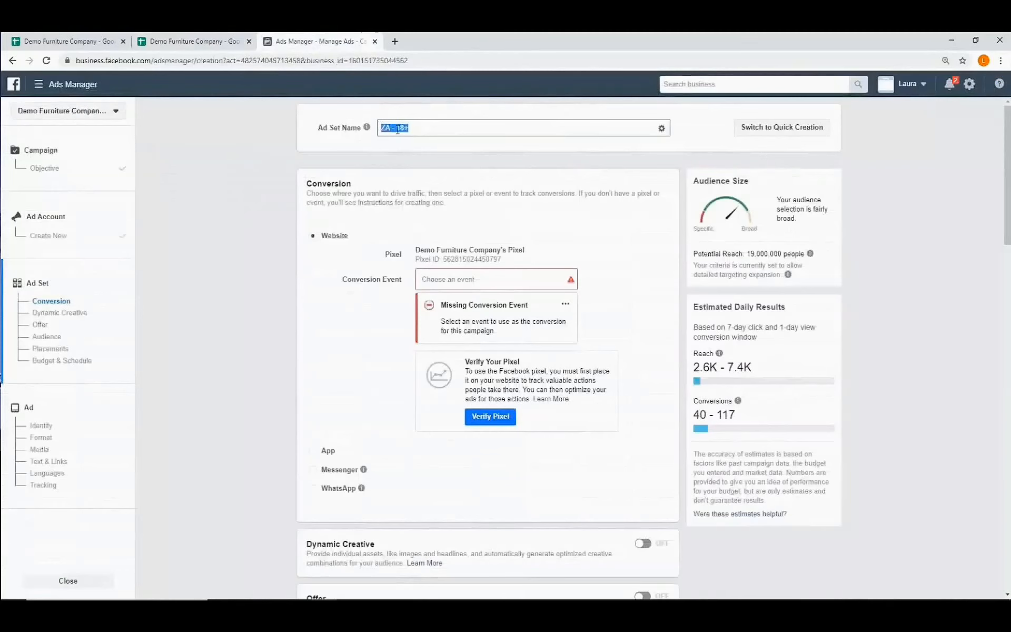
{"action": "right_click", "coordinate": [398, 131]}
{"action": "left_click", "coordinate": [431, 185]}
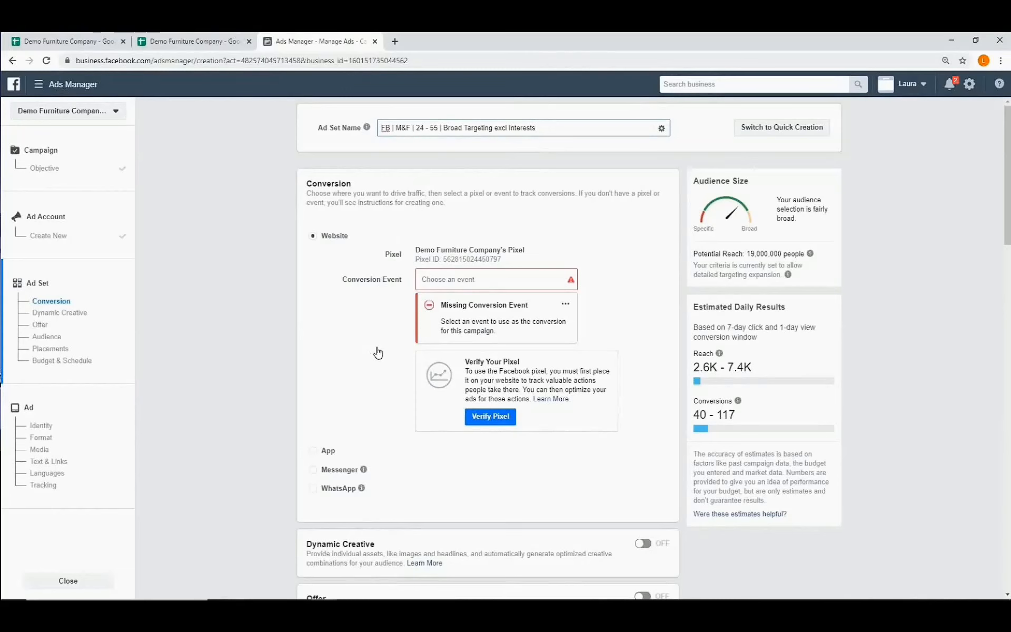
Set the website conversion event of the ad set to Purchase
{"action": "left_click", "coordinate": [477, 278]}
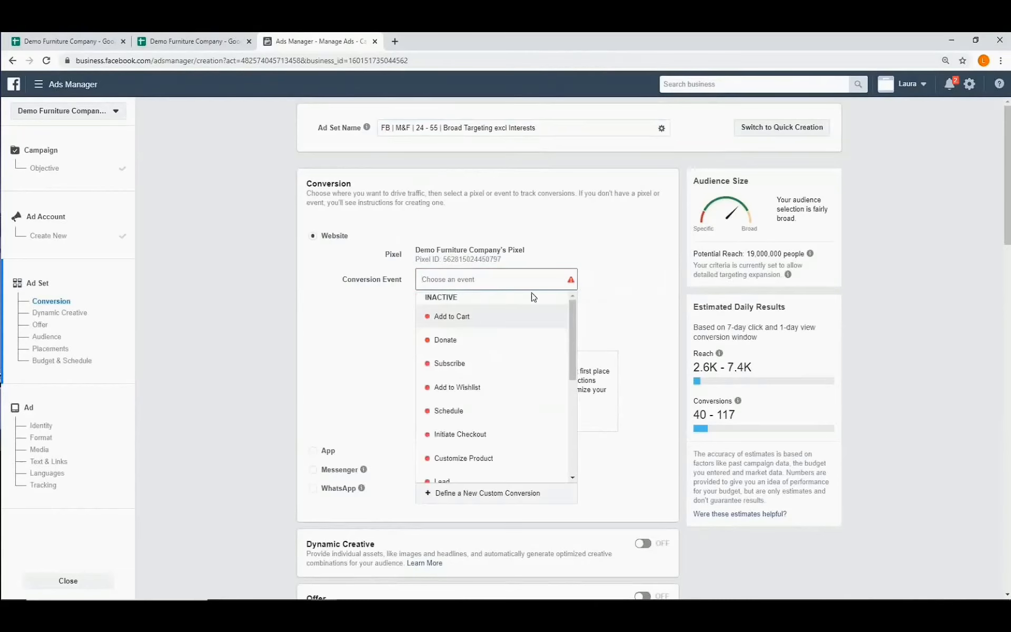
{"action": "scroll", "coordinate": [490, 353], "scroll_direction": "down", "scroll_amount": 3}
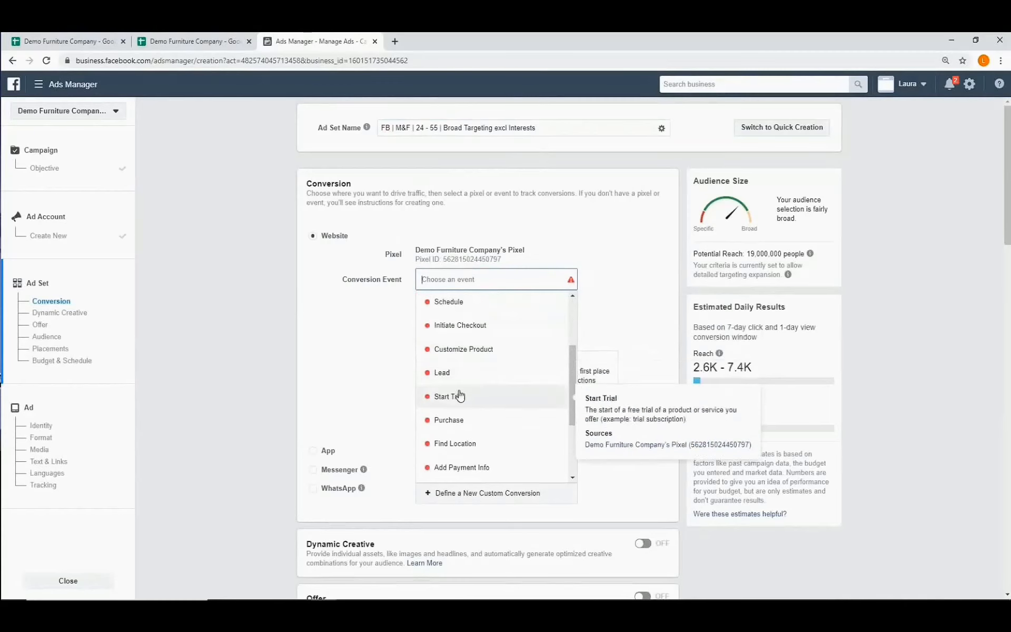
{"action": "left_click", "coordinate": [449, 420]}
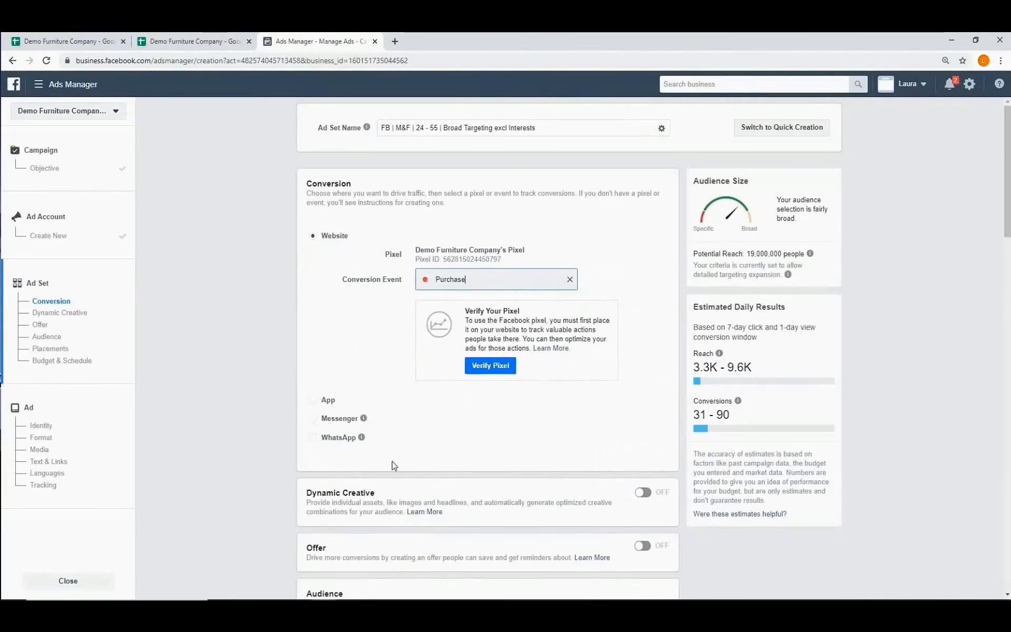
Review the ad set's Dynamic Creative, Offer and Audience settings
{"action": "scroll", "coordinate": [424, 432], "scroll_direction": "down", "scroll_amount": 1}
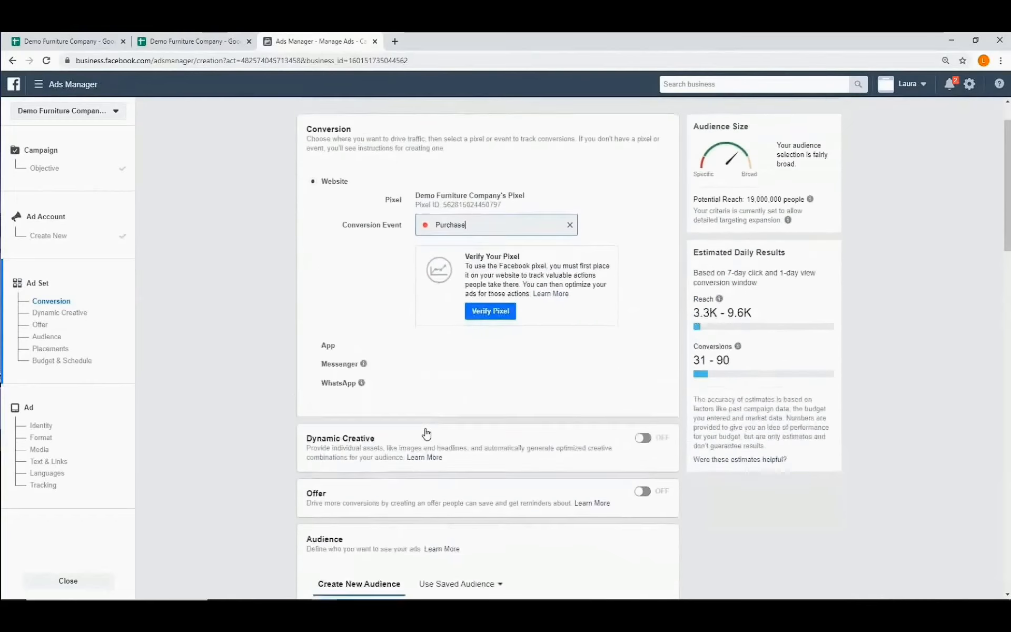
{"action": "scroll", "coordinate": [427, 432], "scroll_direction": "down", "scroll_amount": 4}
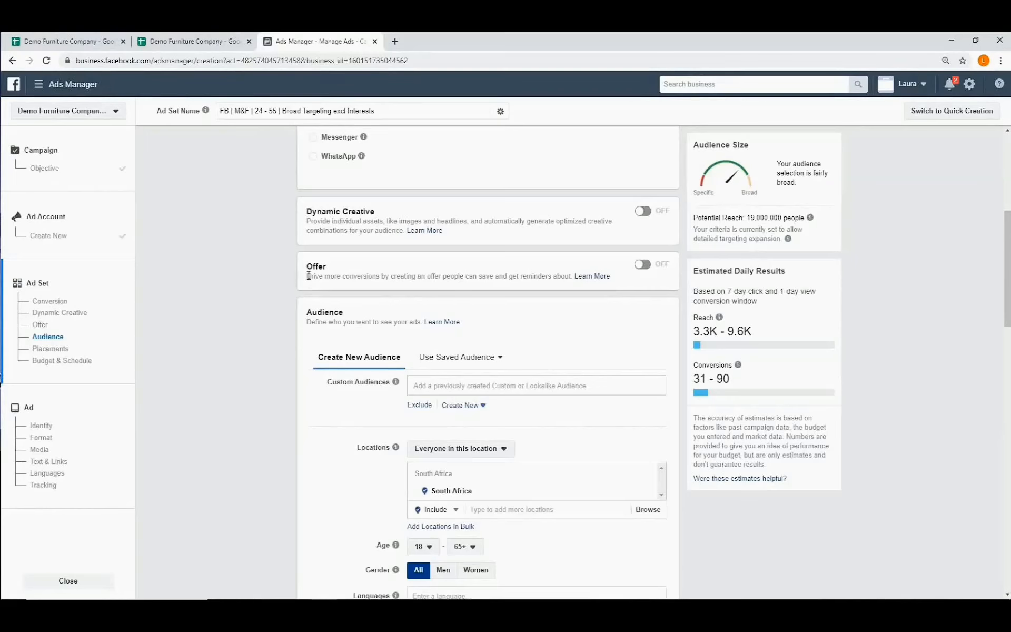
{"action": "scroll", "coordinate": [308, 275], "scroll_direction": "down", "scroll_amount": 2}
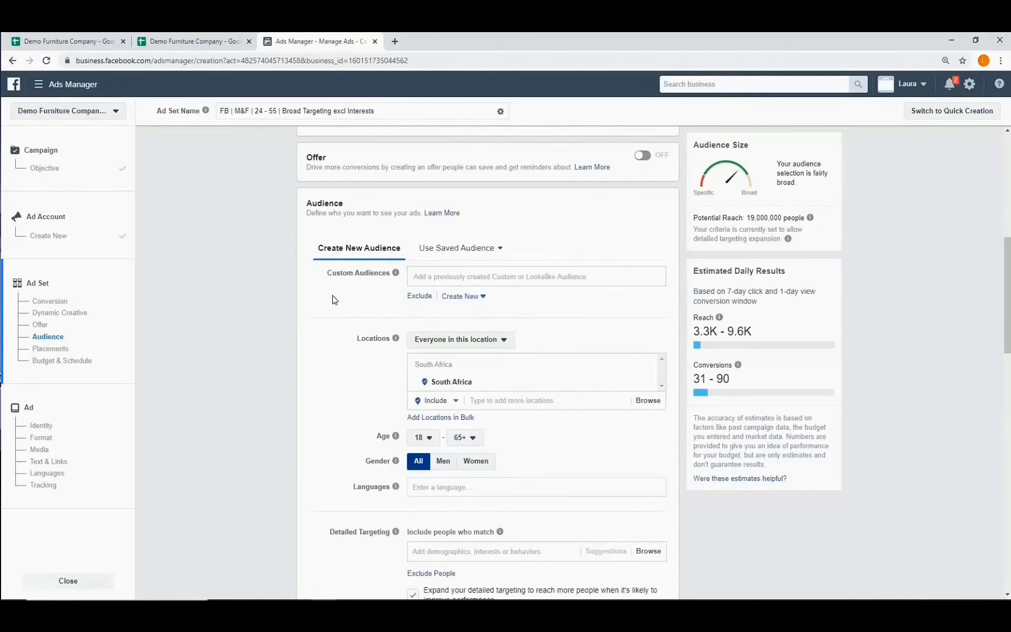
{"action": "scroll", "coordinate": [340, 291], "scroll_direction": "down", "scroll_amount": 2}
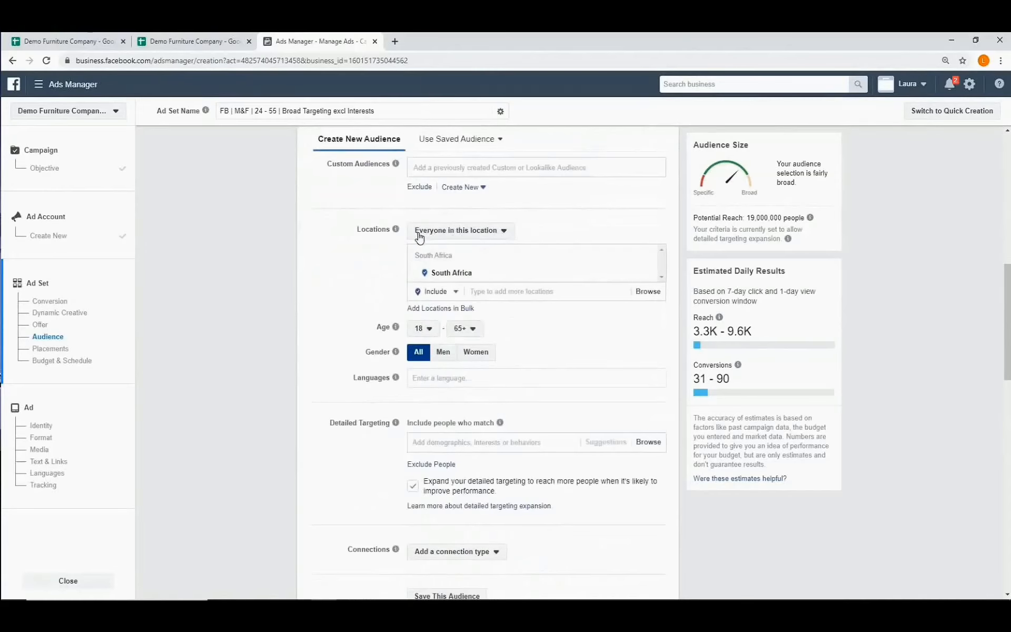
Replace South Africa with the borough of Manhattan, New York, United States as the audience location, keeping everyone in this location
{"action": "left_click", "coordinate": [503, 234]}
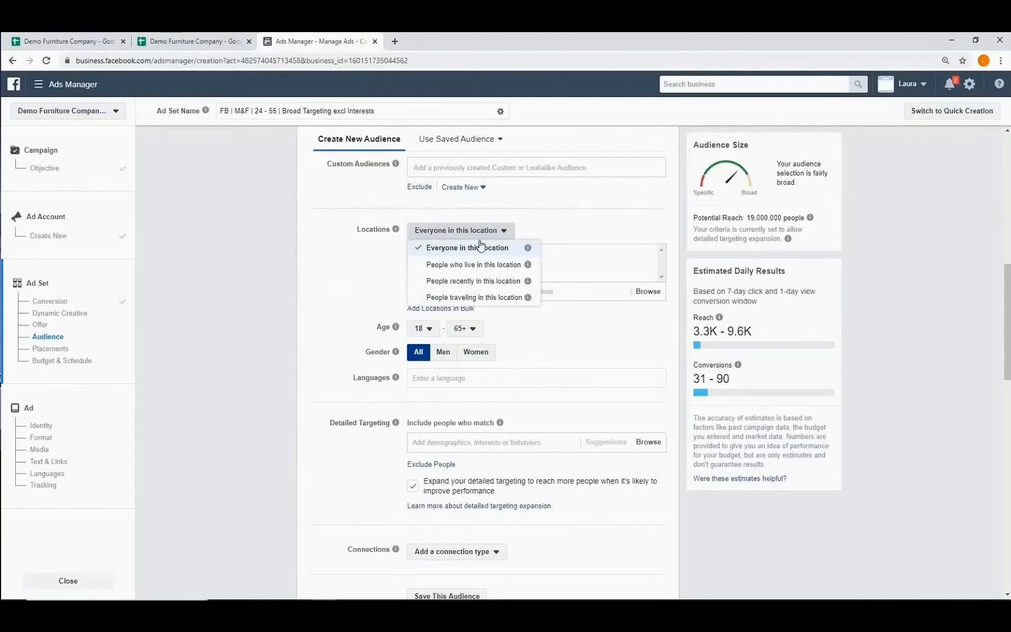
{"action": "left_click", "coordinate": [503, 234]}
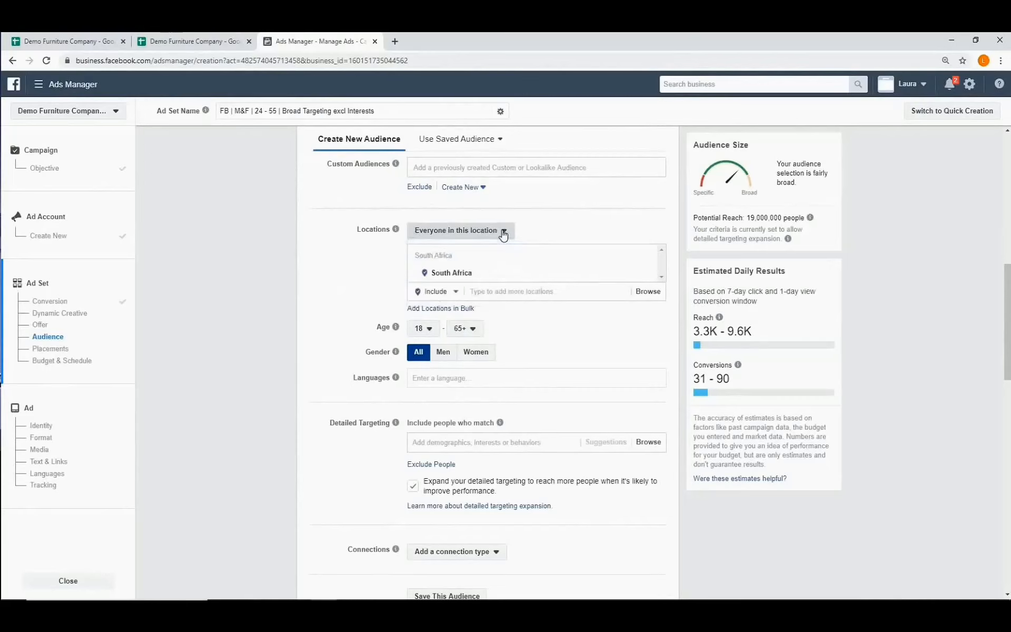
{"action": "mouse_move", "coordinate": [645, 276]}
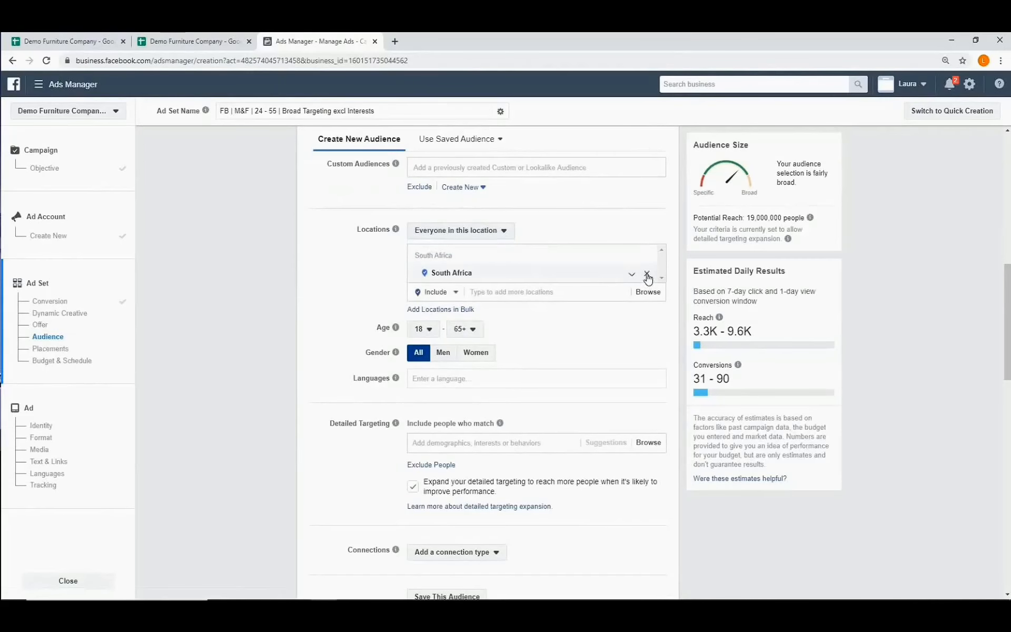
{"action": "left_click", "coordinate": [646, 275]}
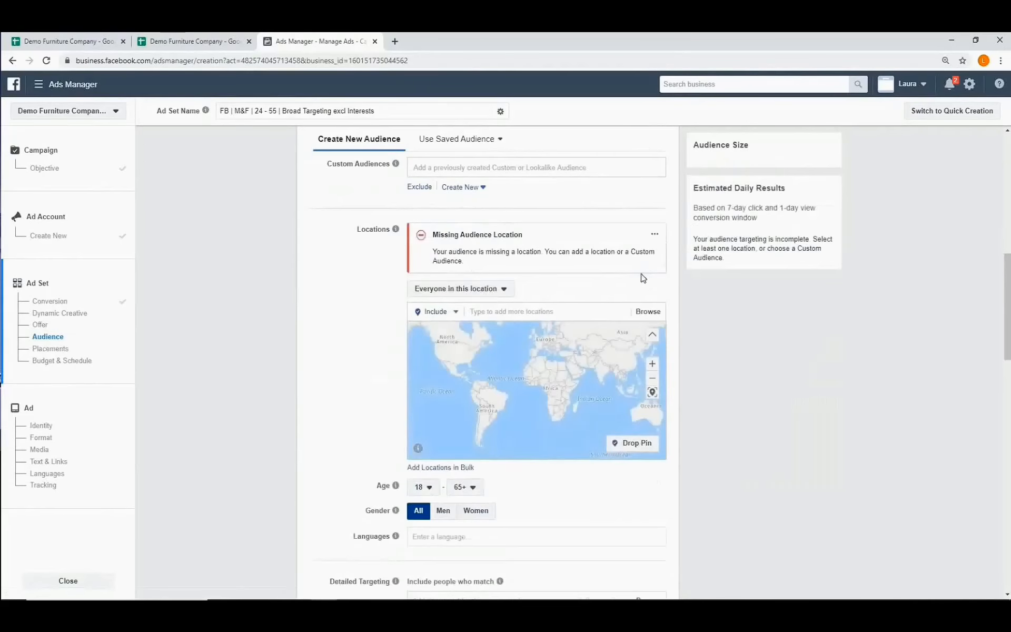
{"action": "left_click", "coordinate": [492, 312]}
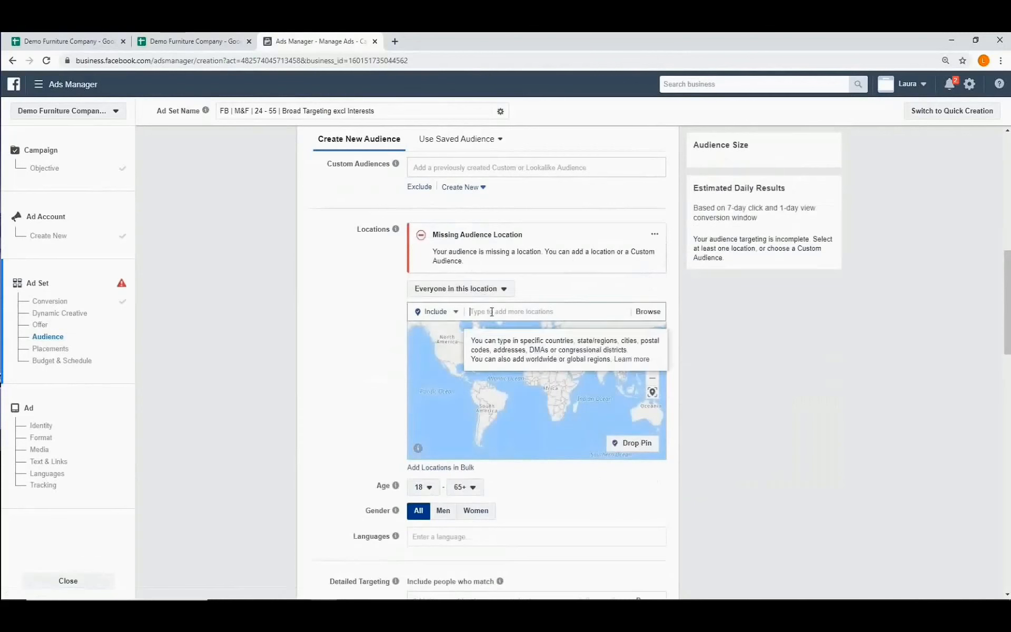
{"action": "type", "text": "man"}
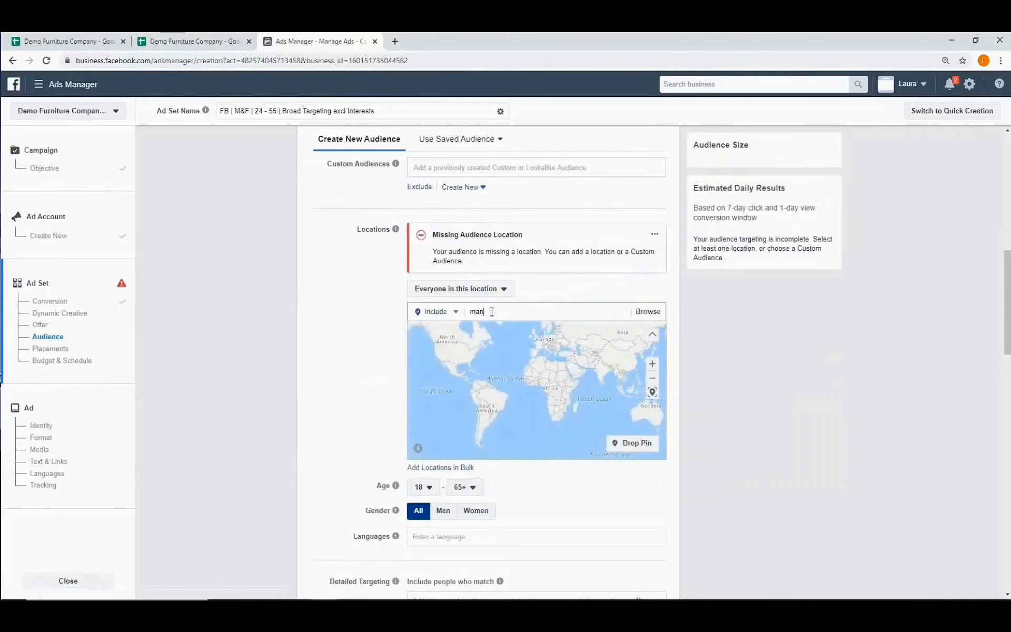
{"action": "type", "text": "hattan"}
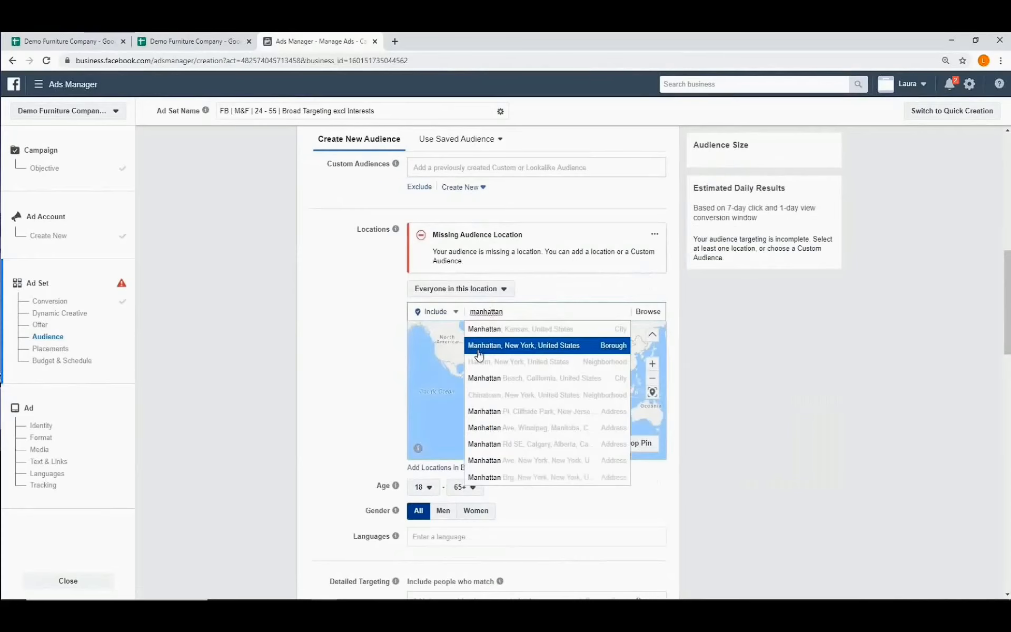
{"action": "left_click", "coordinate": [531, 346]}
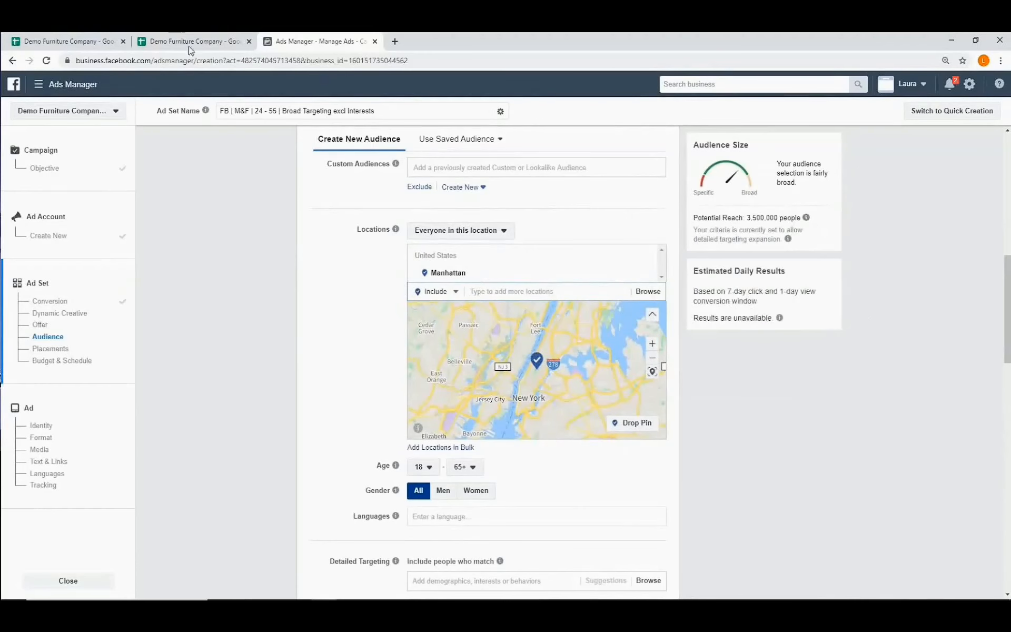
Check the target audience in the campaign details sheet and set the ad set's age range to 24 - 55
{"action": "left_click", "coordinate": [69, 41]}
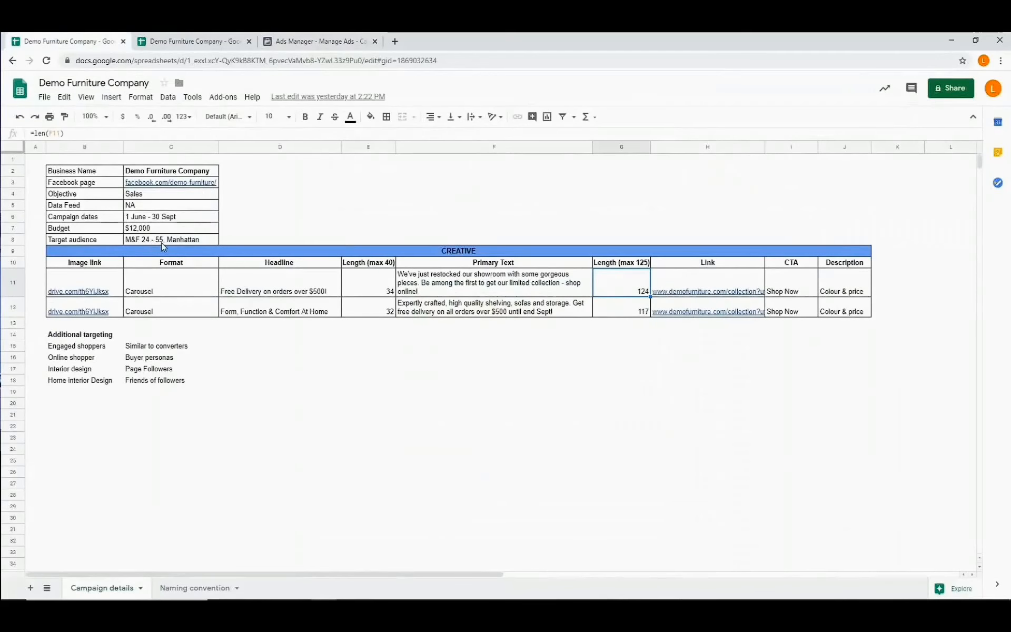
{"action": "left_click", "coordinate": [318, 39]}
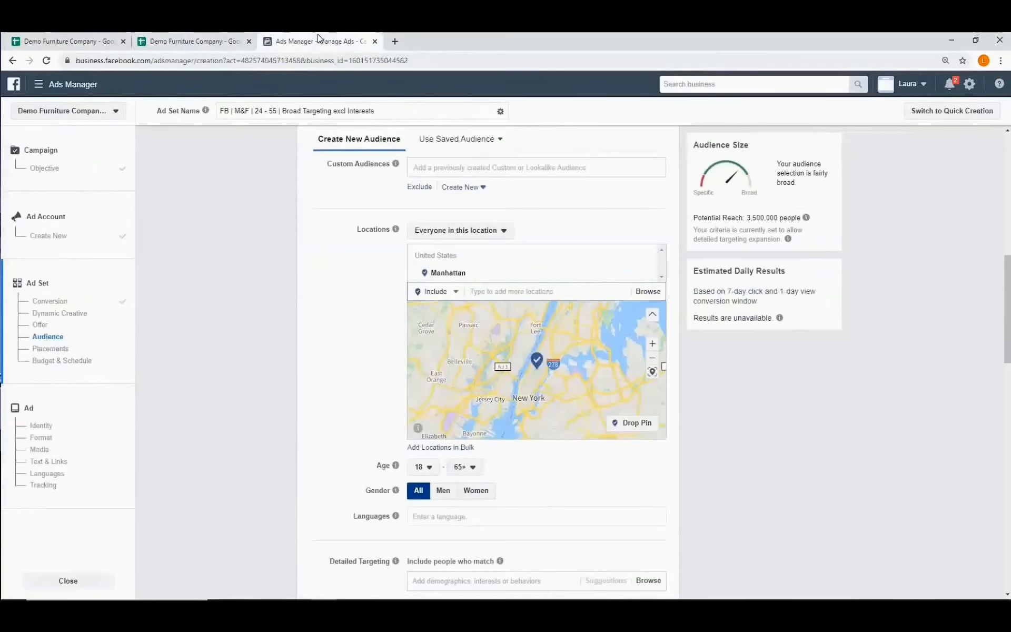
{"action": "left_click", "coordinate": [417, 468]}
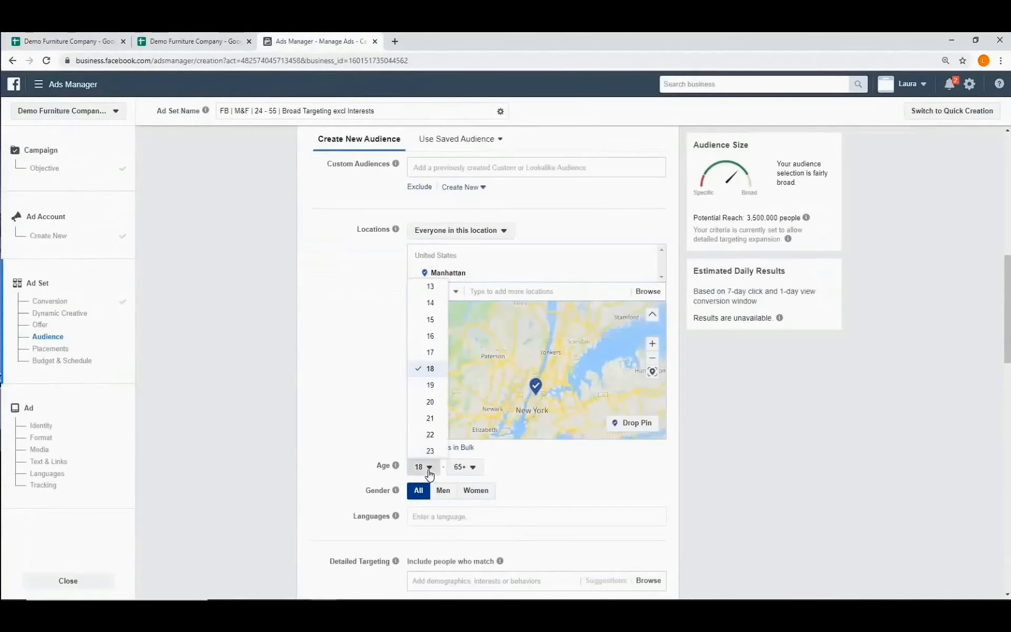
{"action": "left_click", "coordinate": [430, 435]}
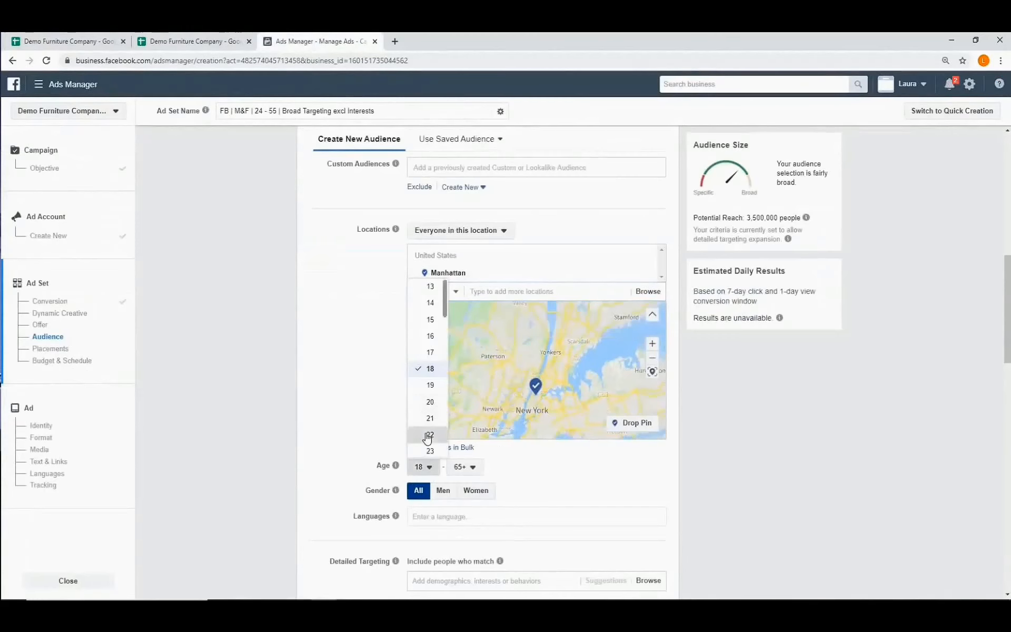
{"action": "left_click", "coordinate": [469, 471]}
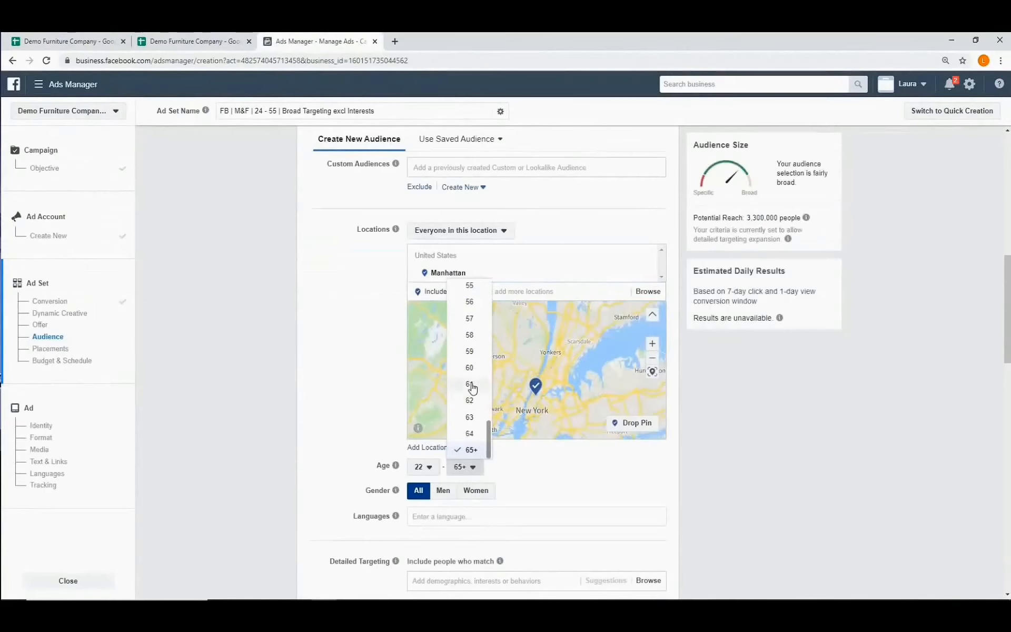
{"action": "scroll", "coordinate": [472, 388], "scroll_direction": "up", "scroll_amount": 1}
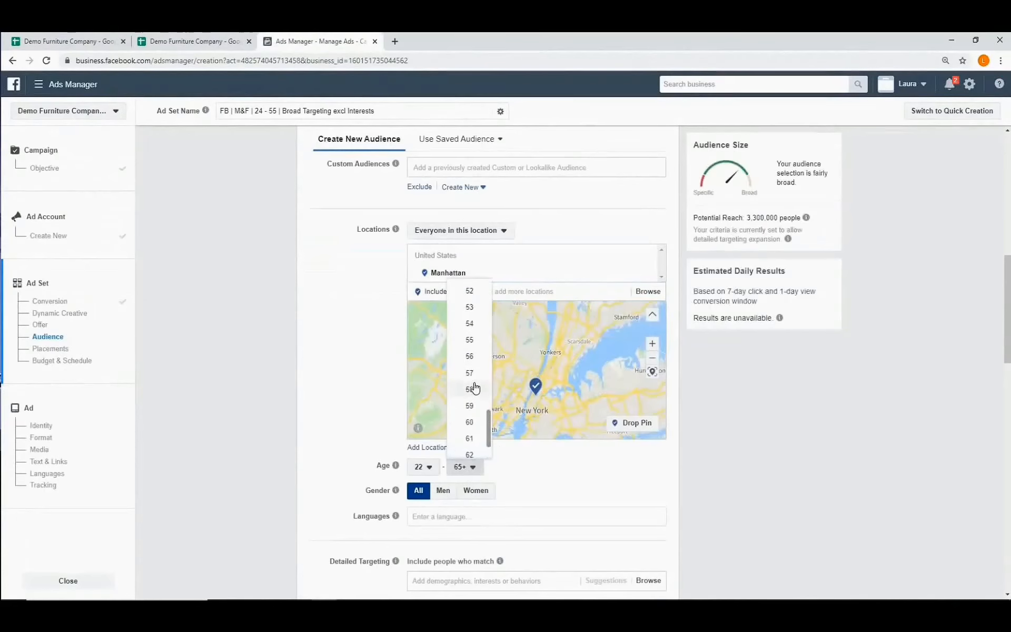
{"action": "left_click", "coordinate": [469, 340]}
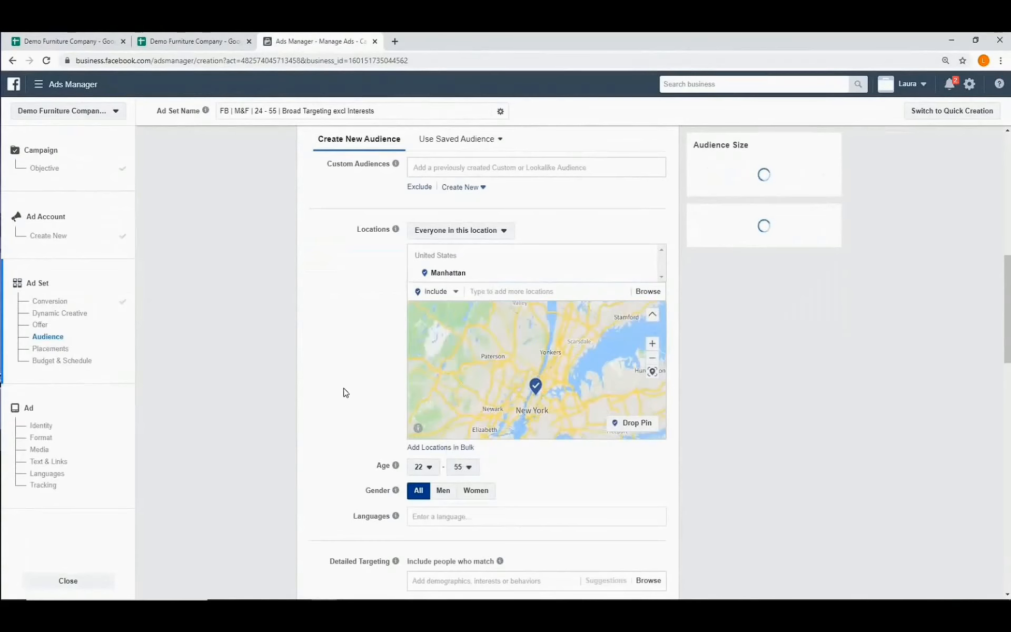
{"action": "left_click", "coordinate": [421, 471]}
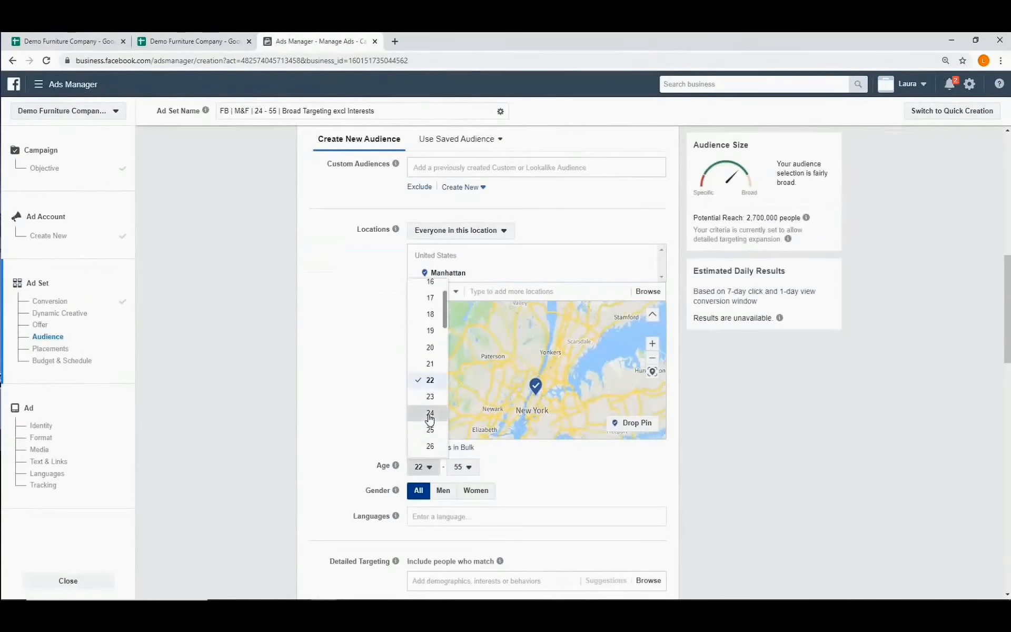
{"action": "left_click", "coordinate": [430, 413]}
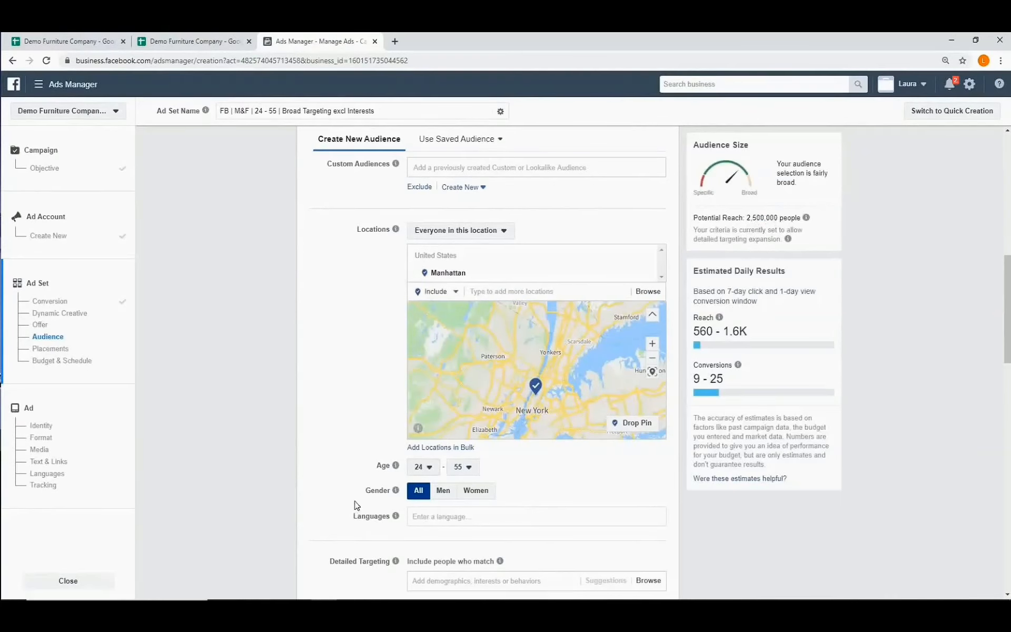
Check the additional targeting list in the campaign details sheet and exclude people matching Engaged Shoppers in the detailed targeting
{"action": "scroll", "coordinate": [356, 462], "scroll_direction": "down", "scroll_amount": 1}
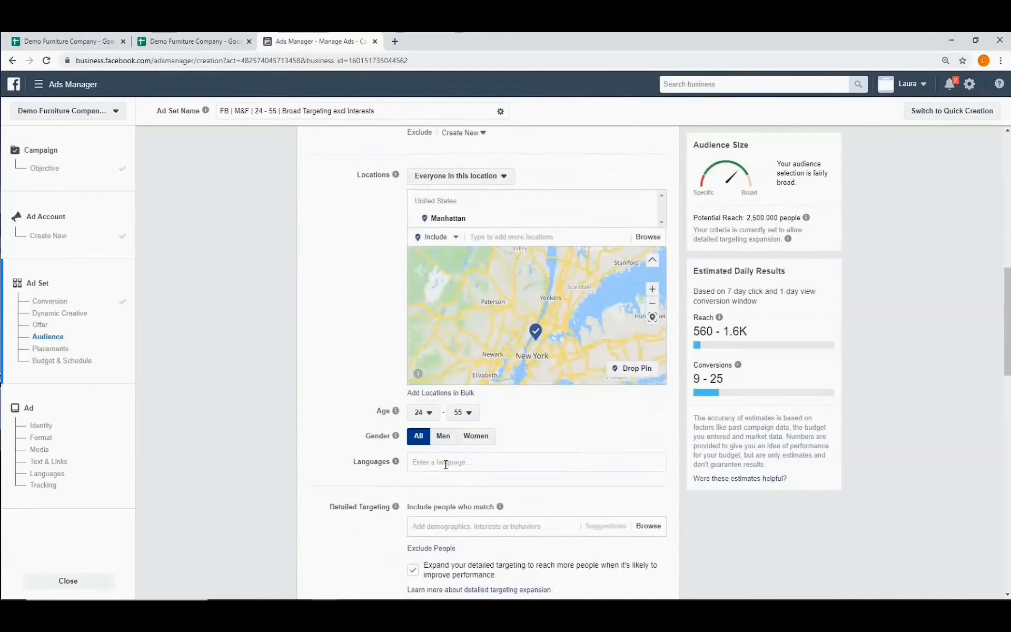
{"action": "scroll", "coordinate": [486, 465], "scroll_direction": "down", "scroll_amount": 3}
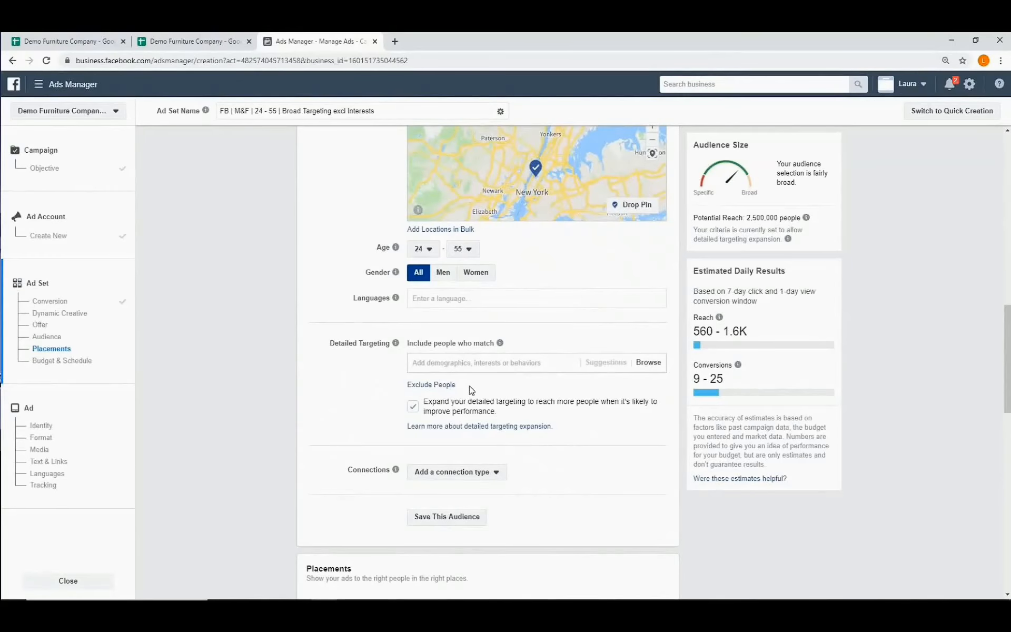
{"action": "left_click", "coordinate": [70, 38]}
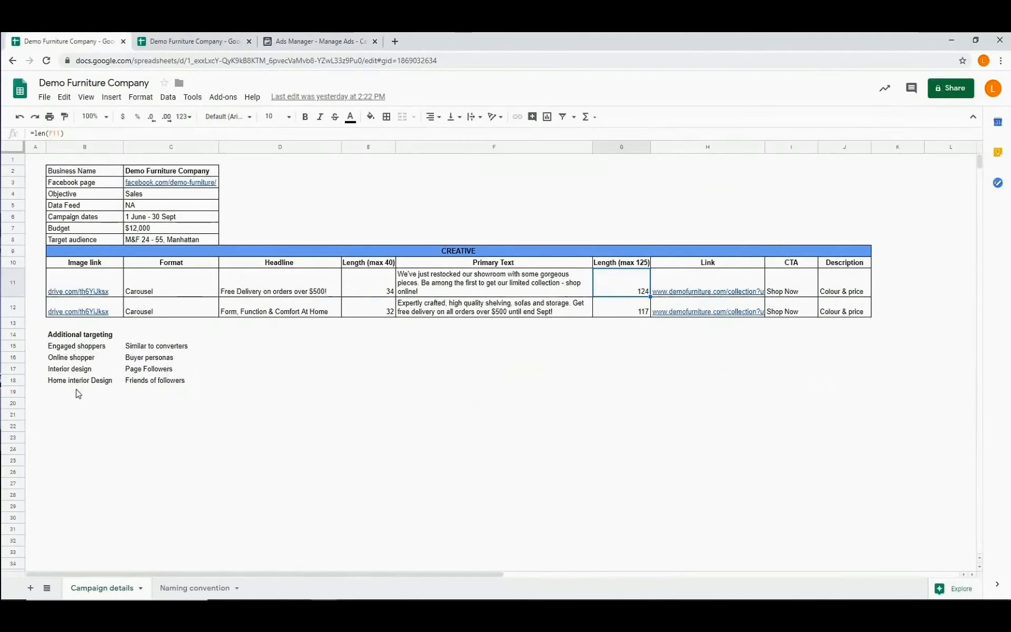
{"action": "left_click", "coordinate": [319, 42]}
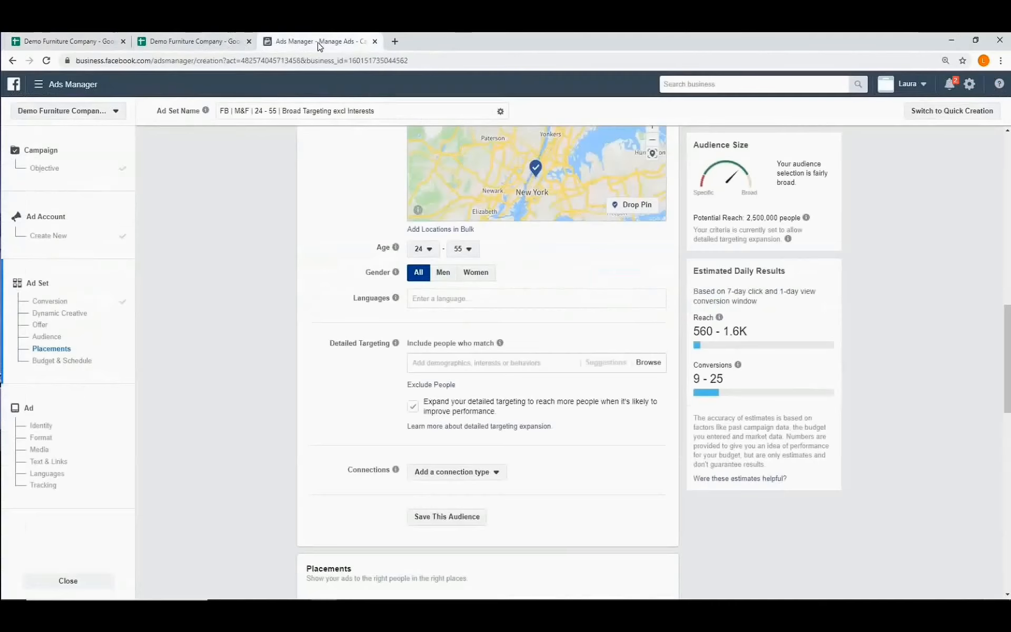
{"action": "scroll", "coordinate": [430, 332], "scroll_direction": "down", "scroll_amount": 1}
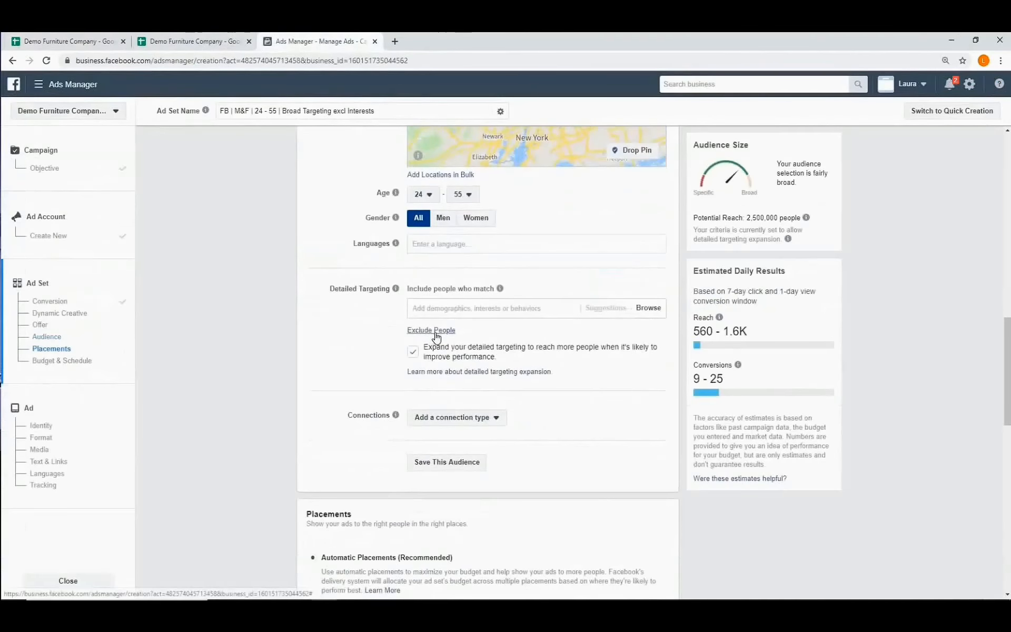
{"action": "left_click", "coordinate": [432, 331]}
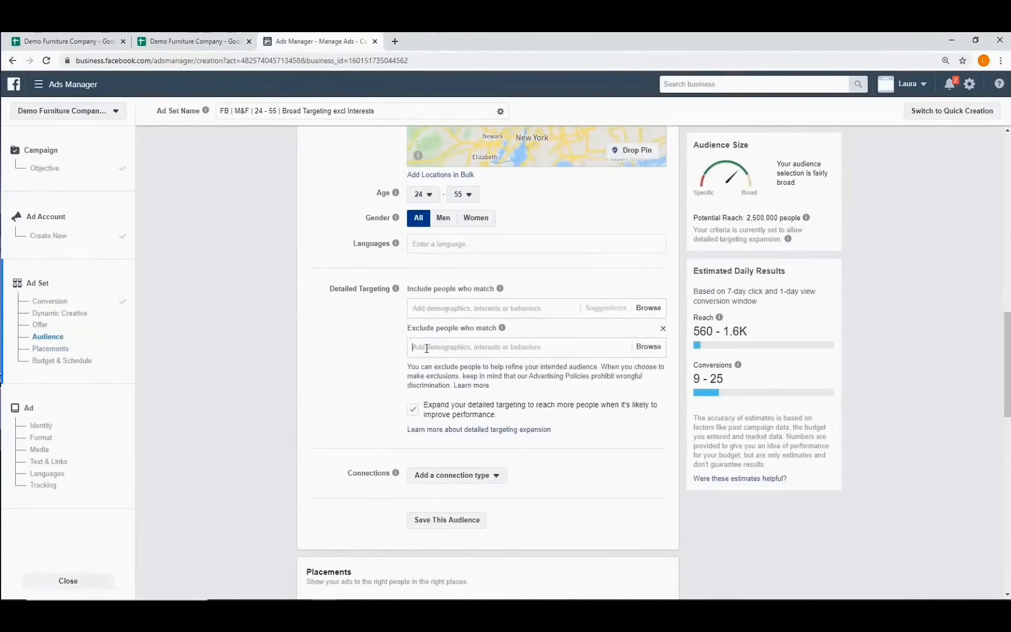
{"action": "type", "text": "e"}
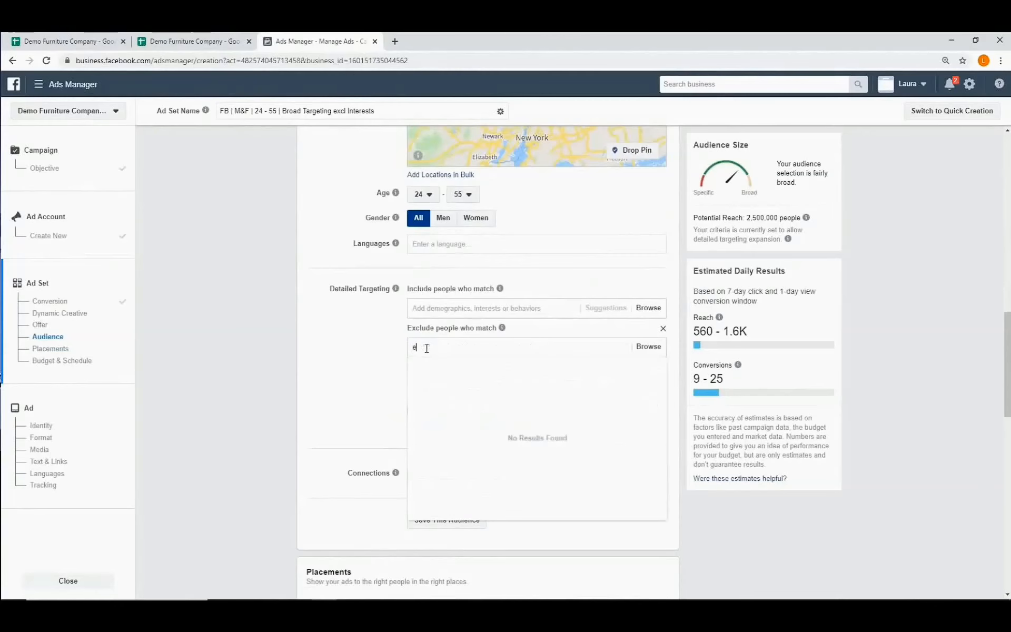
{"action": "type", "text": "ngaged shoppers"}
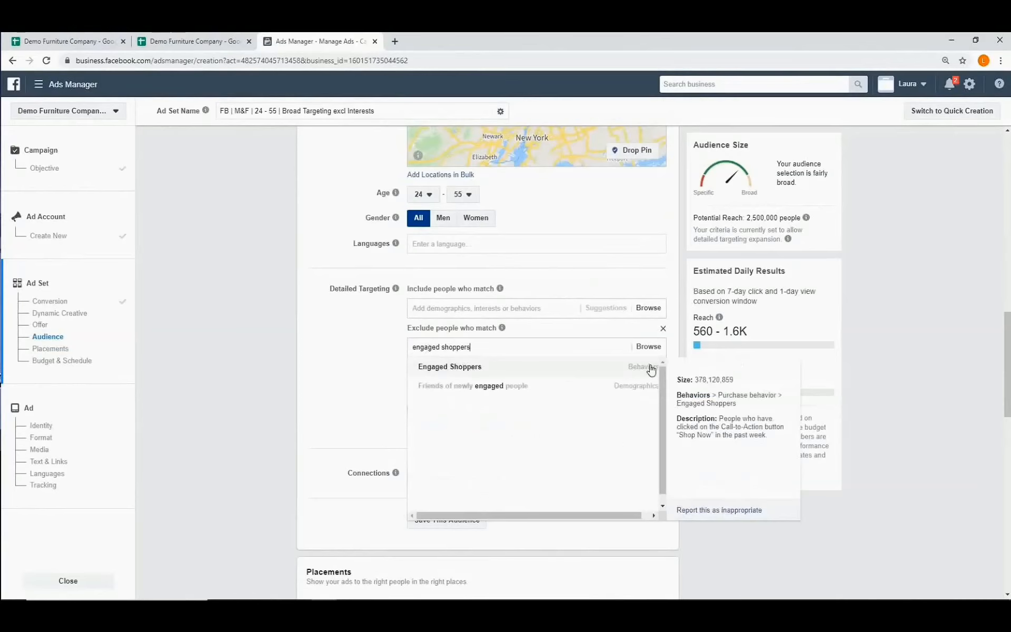
{"action": "left_click", "coordinate": [492, 371]}
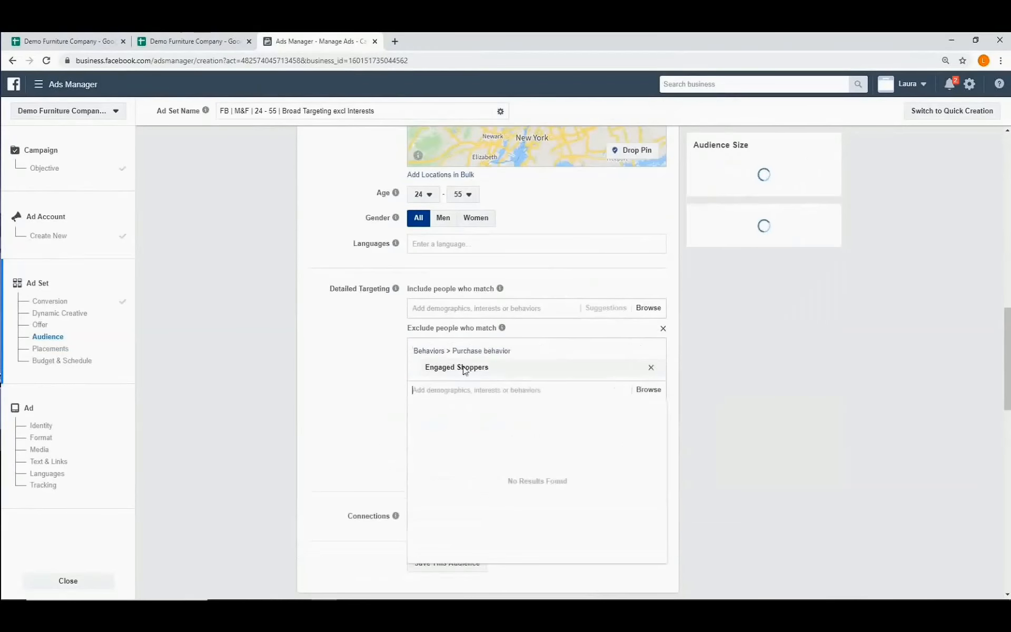
Add the online shopper and Home Interior Design interests to the detailed targeting exclusions
{"action": "type", "text": "onl"}
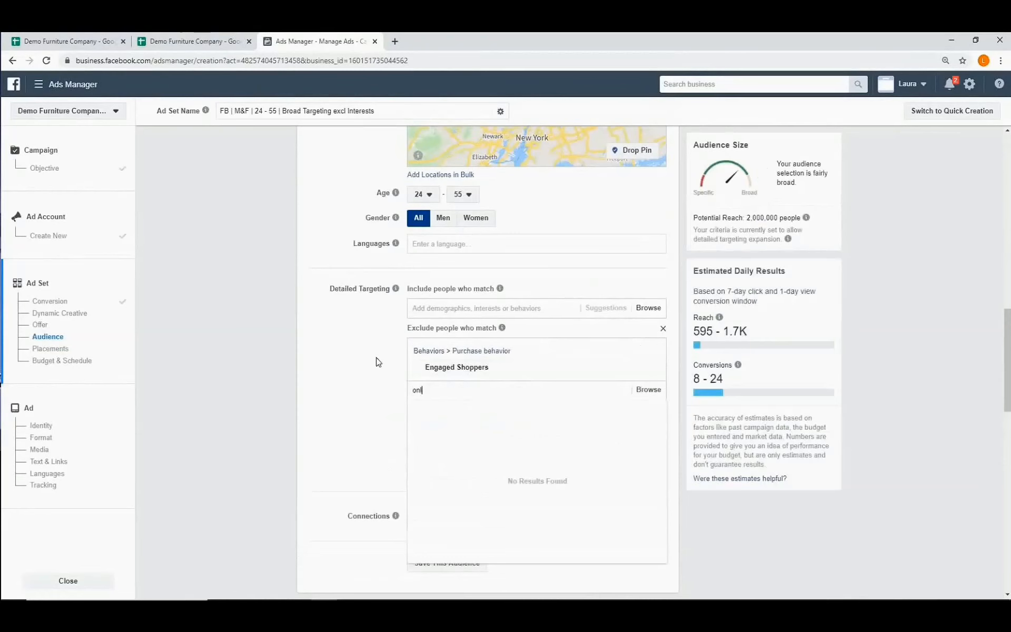
{"action": "type", "text": "ine shopper"}
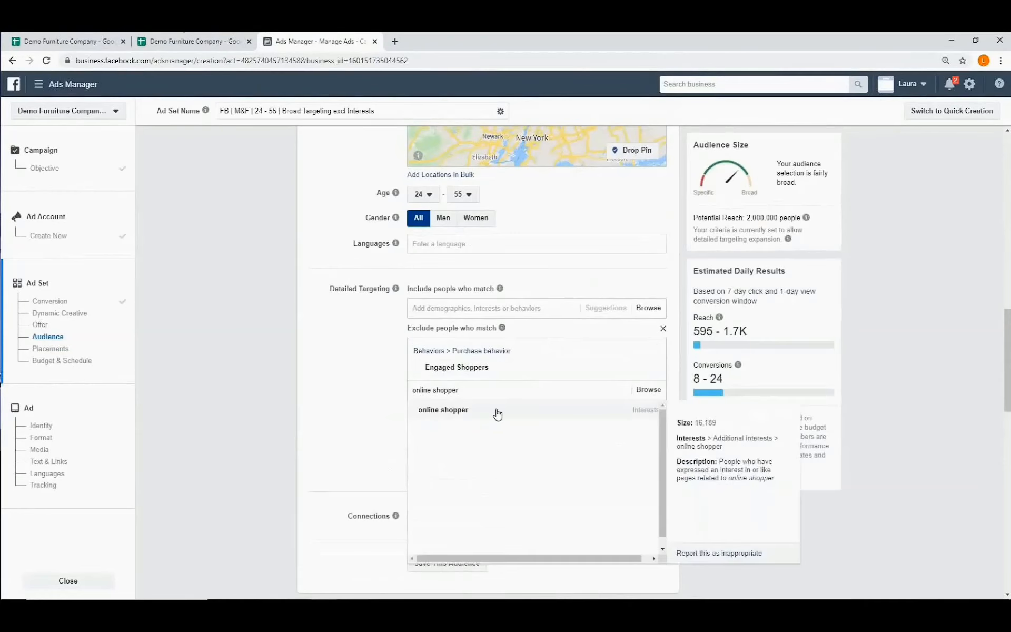
{"action": "left_click", "coordinate": [497, 414]}
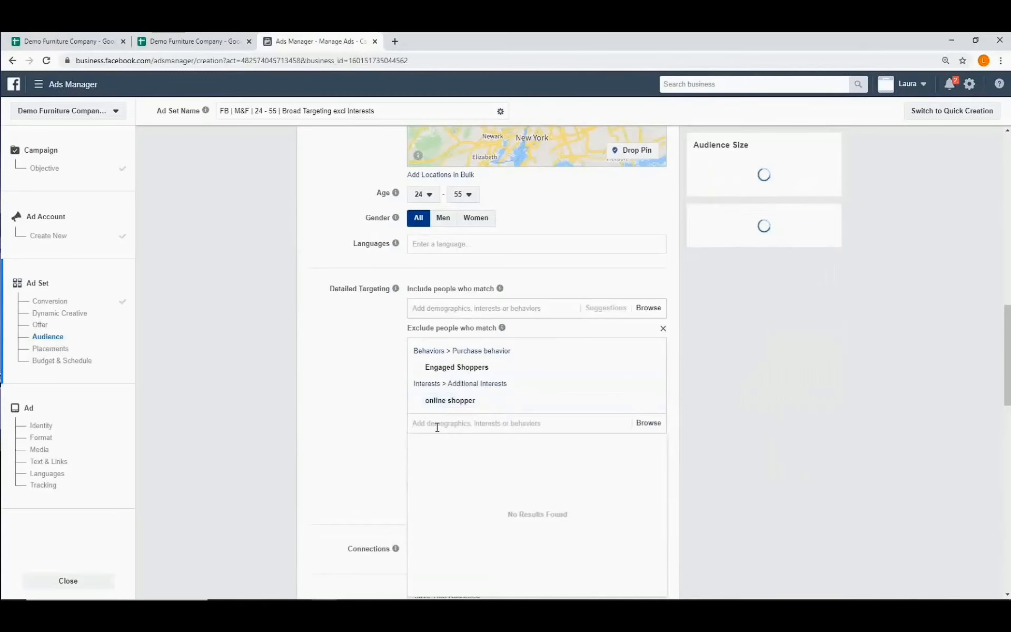
{"action": "type", "text": "hom"}
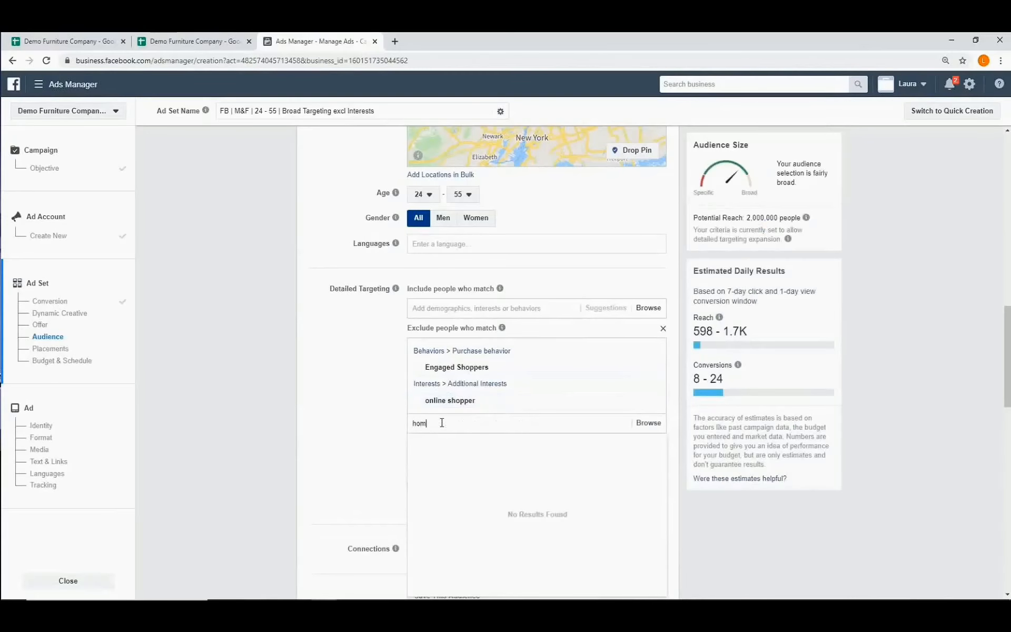
{"action": "type", "text": "e interior"}
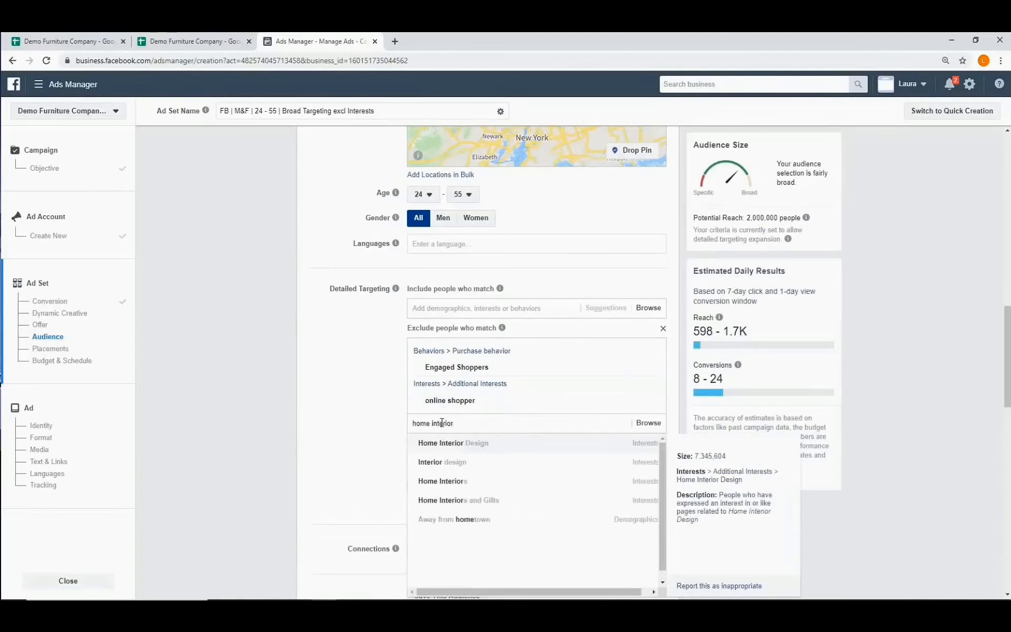
{"action": "left_click", "coordinate": [451, 447]}
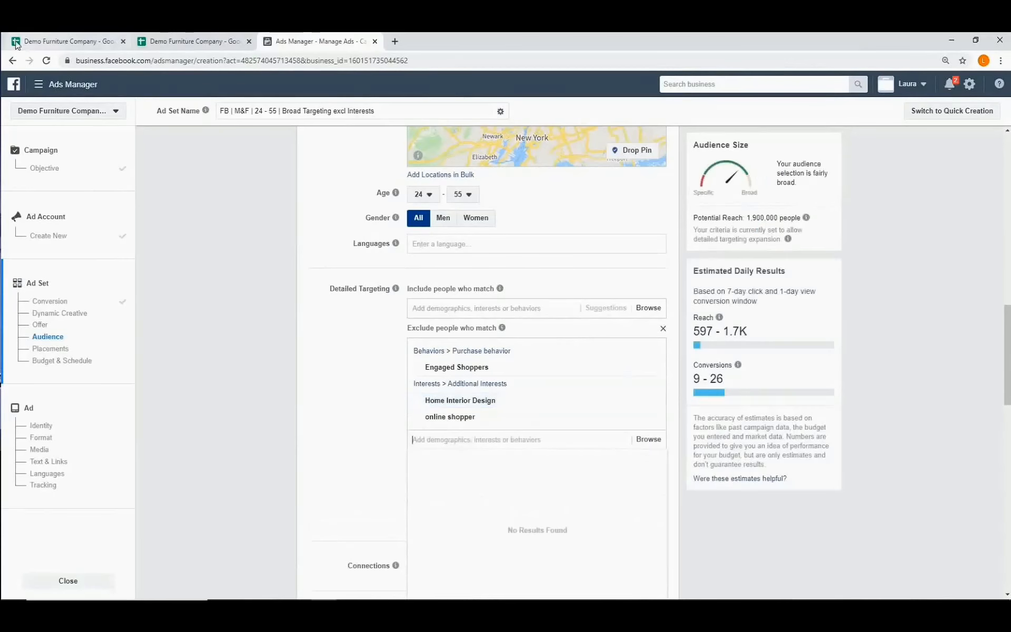
Check the additional targeting list in the campaign details sheet and add the Interior design interest to the detailed targeting exclusions
{"action": "left_click", "coordinate": [47, 41]}
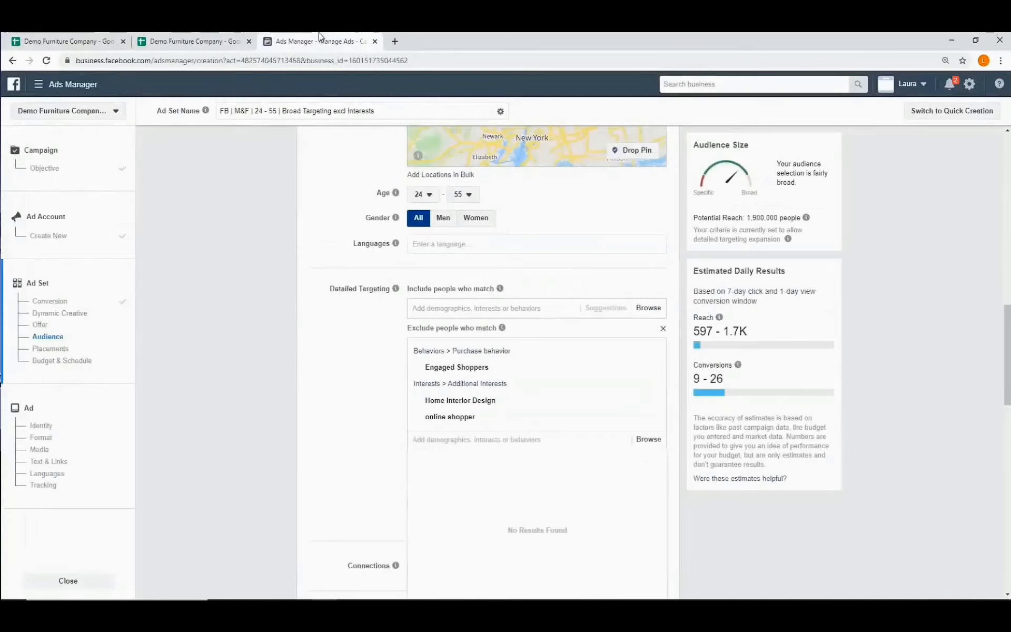
{"action": "left_click", "coordinate": [316, 41]}
{"action": "mouse_move", "coordinate": [452, 422]}
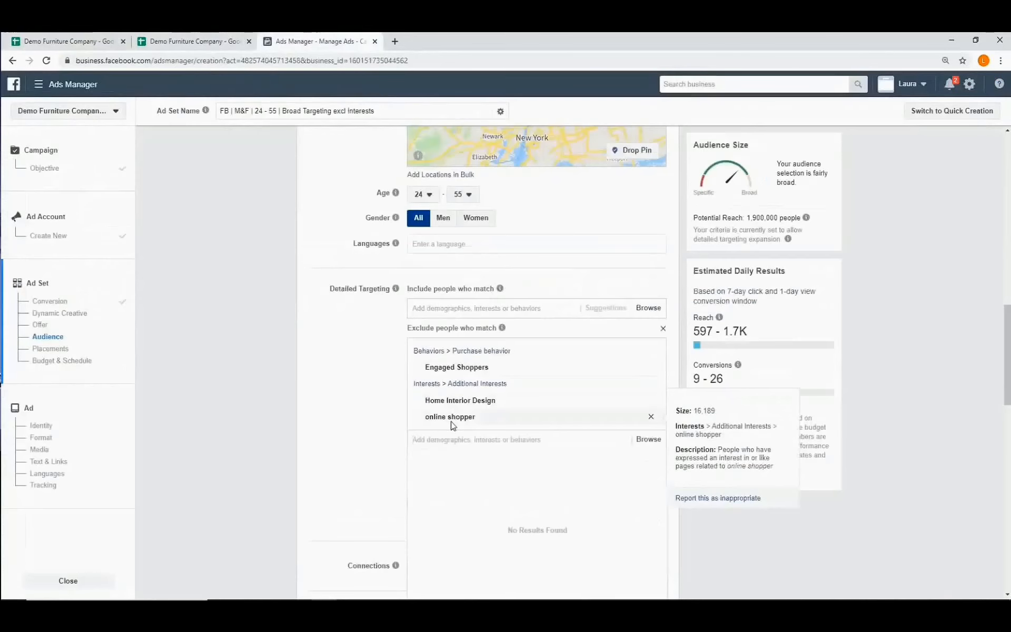
{"action": "type", "text": "inte"}
{"action": "type", "text": "r"}
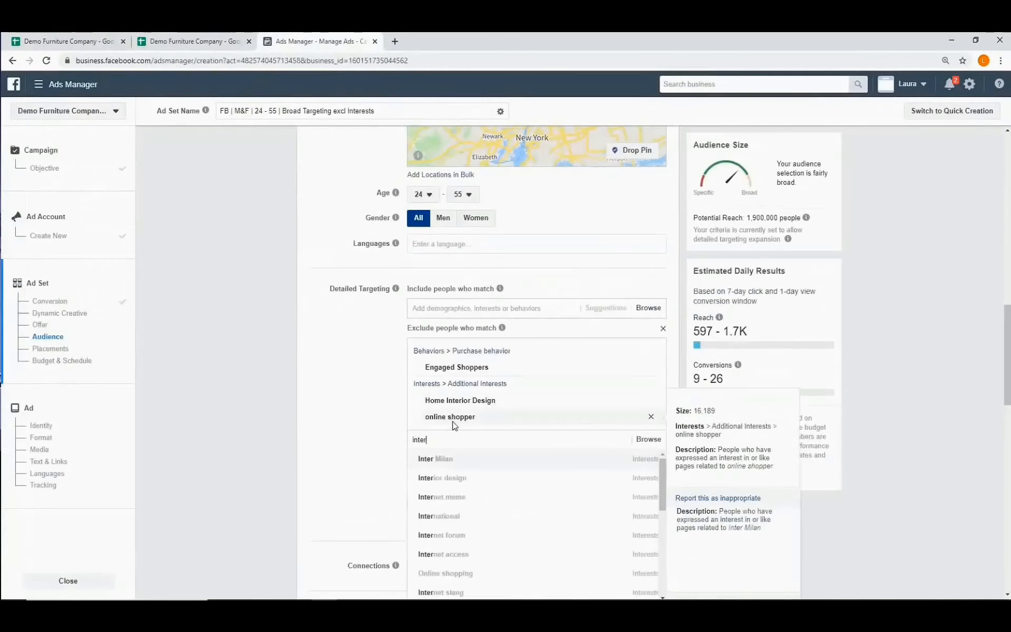
{"action": "left_click", "coordinate": [454, 480]}
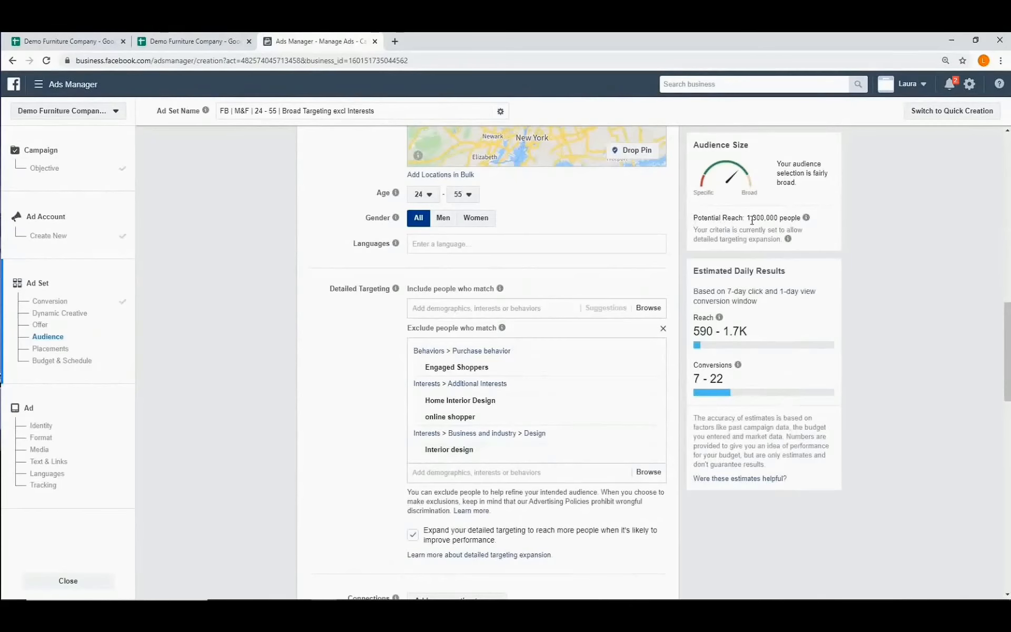
Review the audience's potential reach and estimated daily results, and turn off detailed targeting expansion
{"action": "mouse_move", "coordinate": [802, 224]}
{"action": "left_click_drag", "start_coordinate": [694, 270], "coordinate": [733, 271]}
{"action": "mouse_move", "coordinate": [788, 239]}
{"action": "left_click", "coordinate": [880, 299]}
{"action": "scroll", "coordinate": [428, 485], "scroll_direction": "down", "scroll_amount": 1}
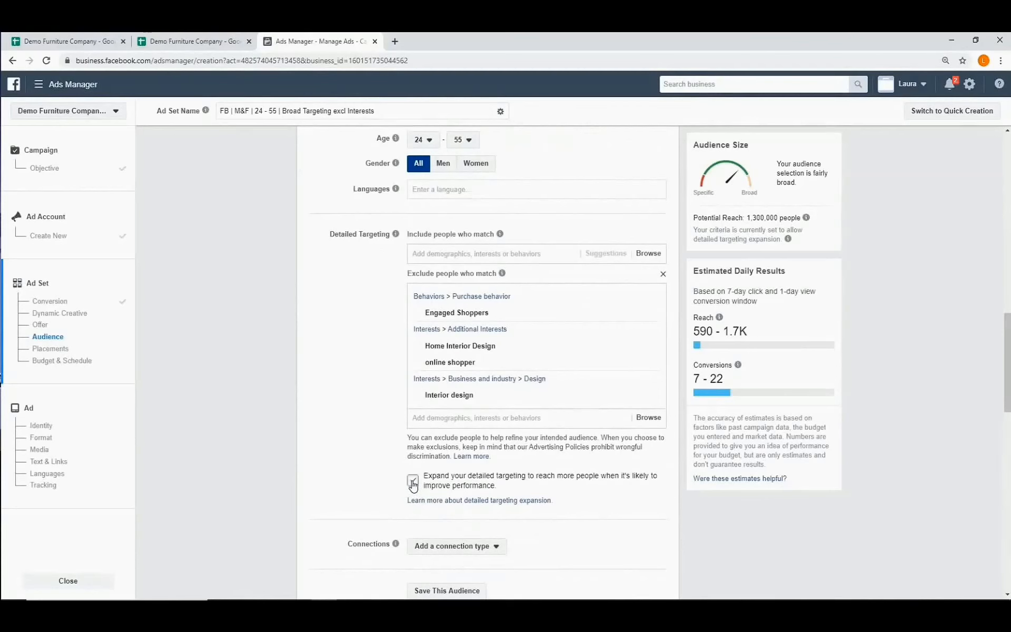
{"action": "left_click", "coordinate": [413, 482]}
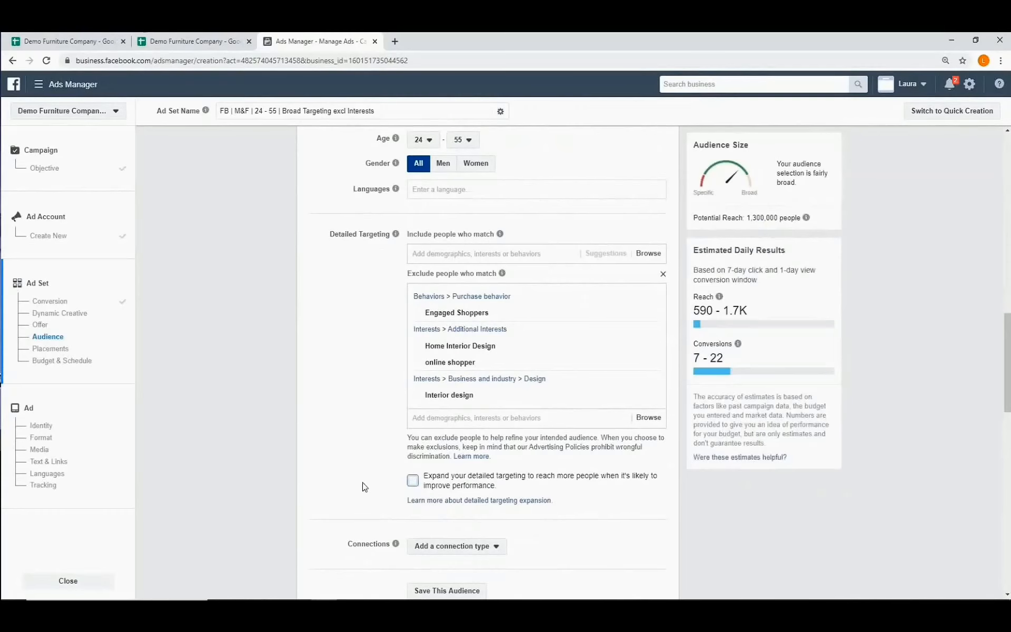
Start saving the audience and copy the broad-targeting ad set name from the naming convention sheet
{"action": "scroll", "coordinate": [363, 487], "scroll_direction": "down", "scroll_amount": 3}
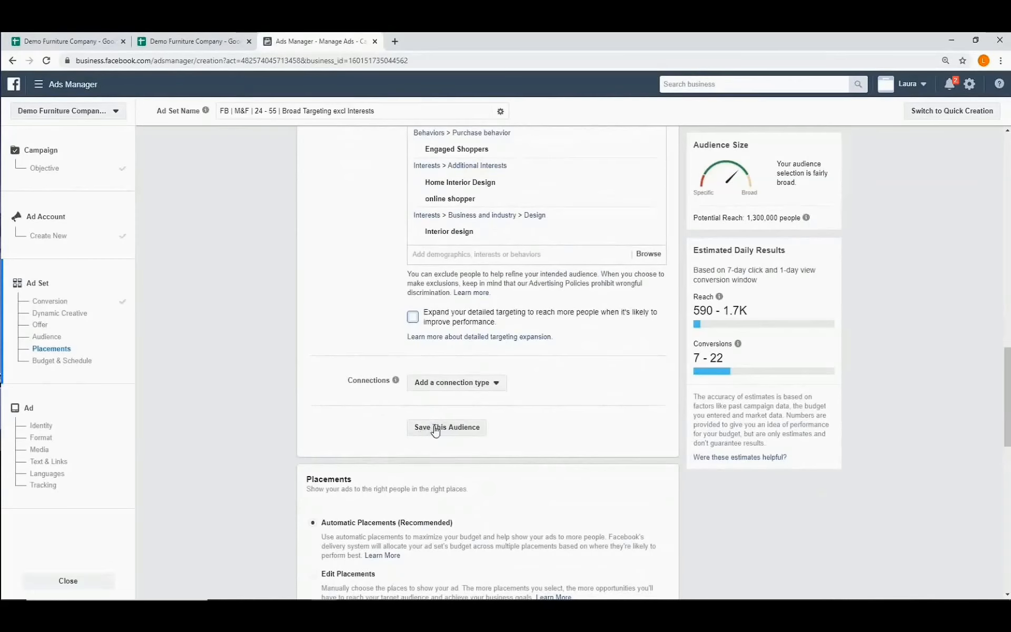
{"action": "left_click", "coordinate": [454, 435]}
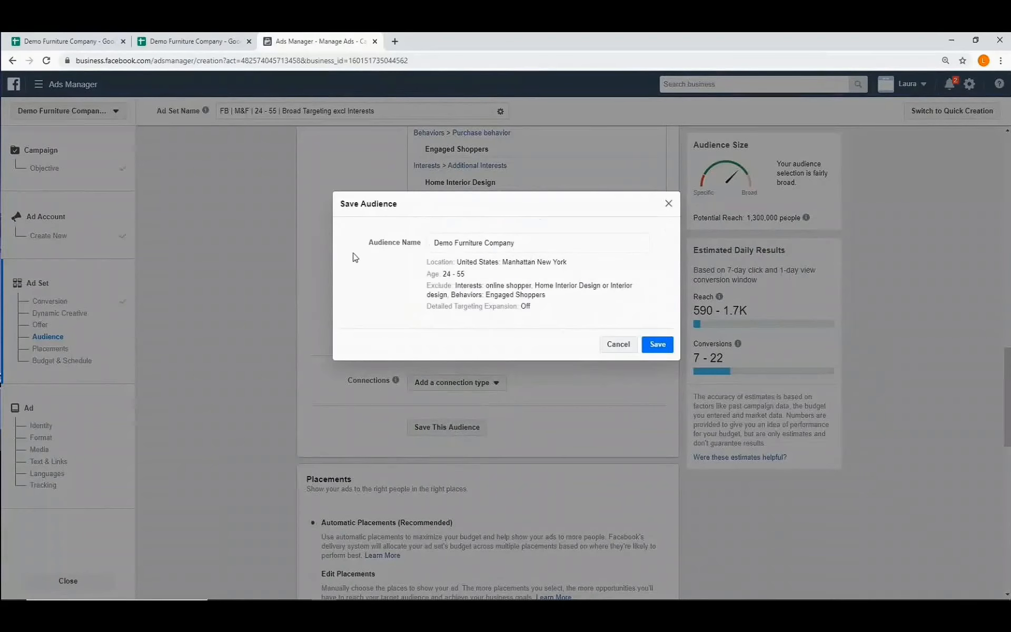
{"action": "left_click", "coordinate": [63, 40]}
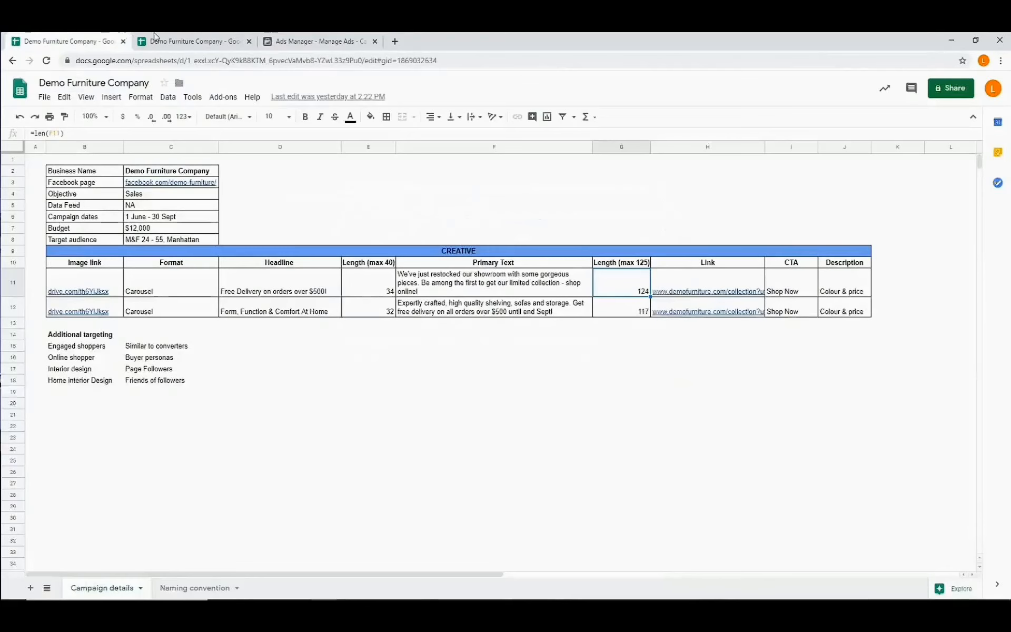
{"action": "left_click", "coordinate": [195, 41]}
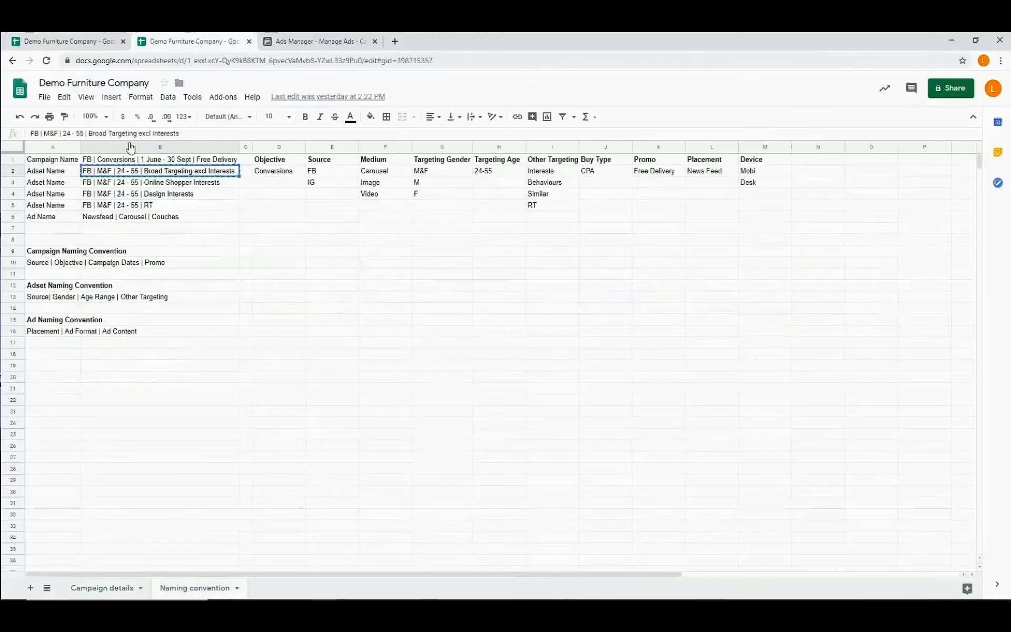
{"action": "right_click", "coordinate": [209, 173]}
{"action": "left_click", "coordinate": [245, 198]}
Name the audience "FB | M&F | 24 - 55 | Broad Targeting excl Interests | Manhattan" and save it
{"action": "left_click", "coordinate": [318, 41]}
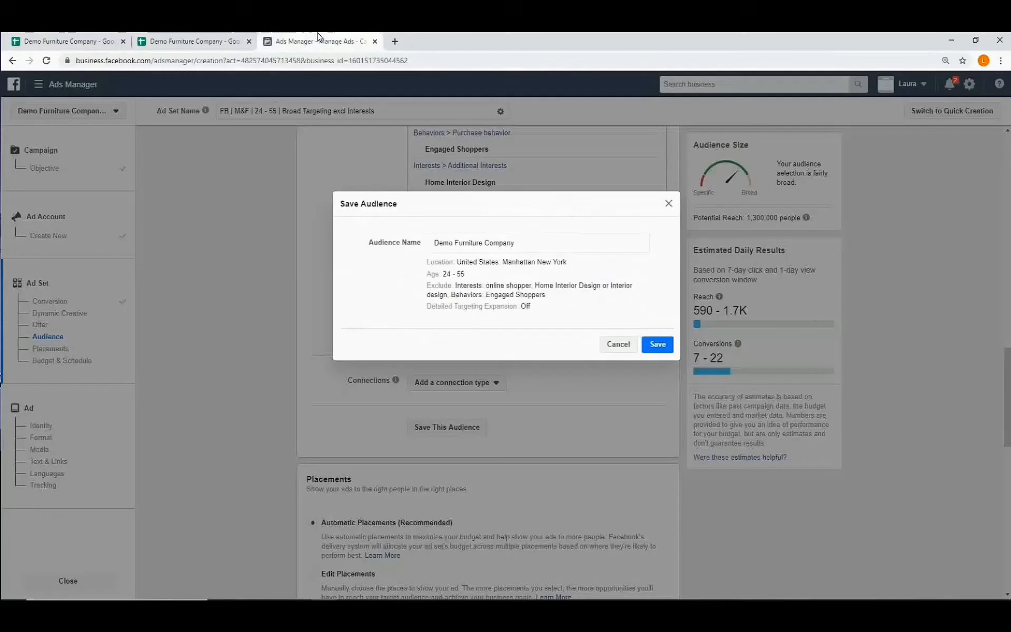
{"action": "left_click_drag", "start_coordinate": [521, 243], "coordinate": [428, 243]}
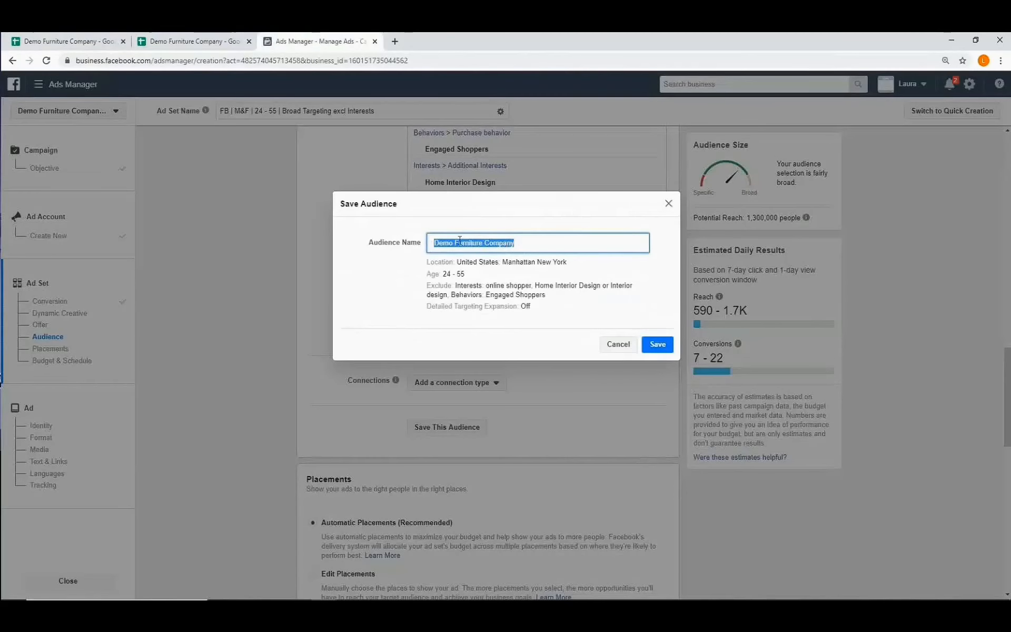
{"action": "right_click", "coordinate": [458, 241]}
{"action": "left_click", "coordinate": [485, 296]}
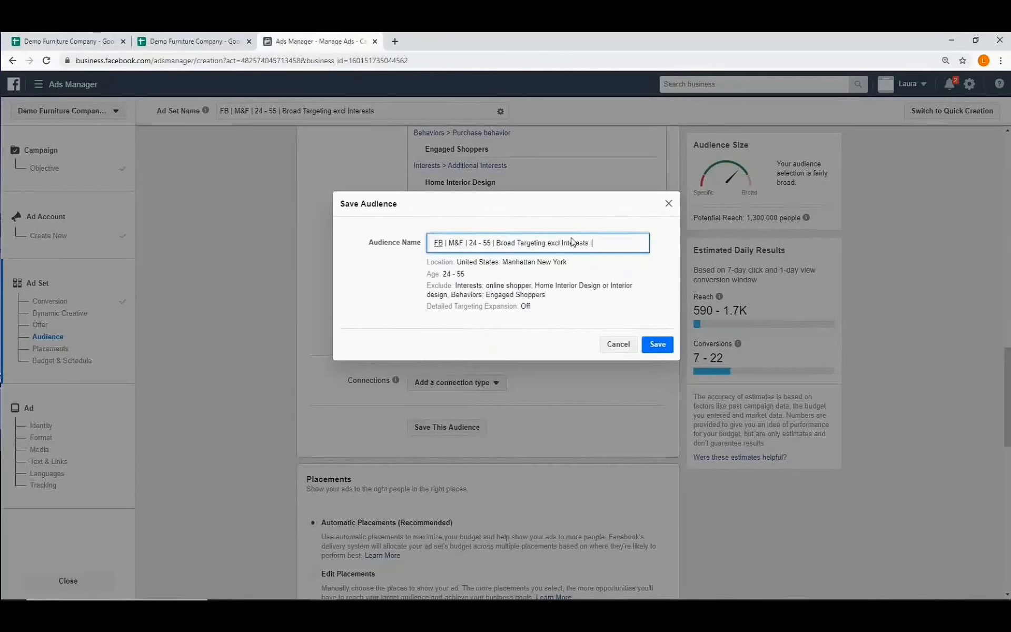
{"action": "type", "text": "Manhattan"}
{"action": "left_click", "coordinate": [659, 349]}
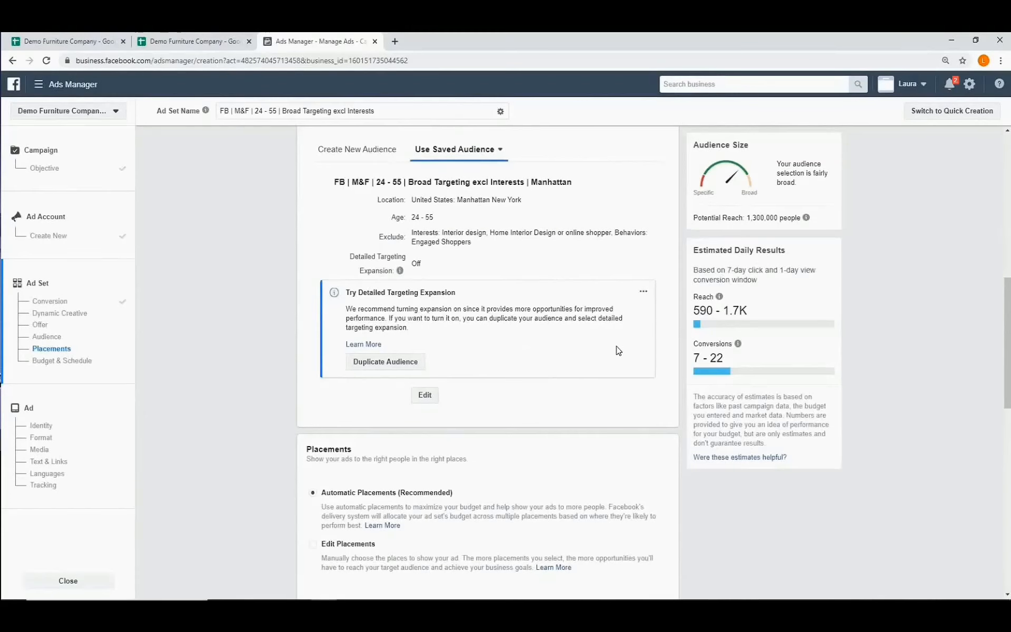
Switch the ad set to manually edited placements and remove the Instagram, Messenger and Audience Network platforms, keeping Facebook
{"action": "scroll", "coordinate": [618, 351], "scroll_direction": "down", "scroll_amount": 4}
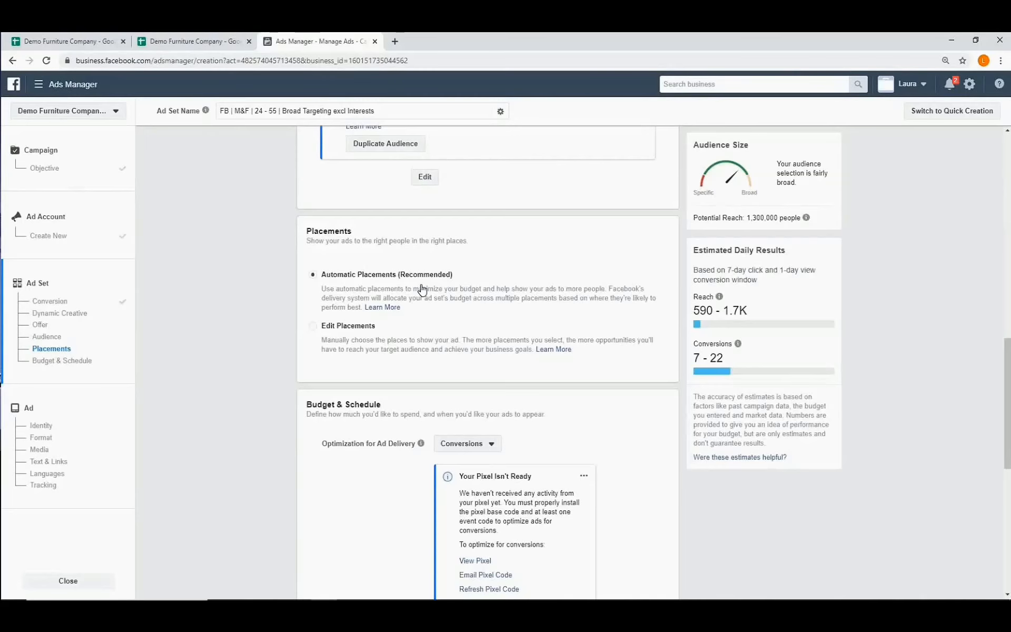
{"action": "scroll", "coordinate": [422, 289], "scroll_direction": "down", "scroll_amount": 1}
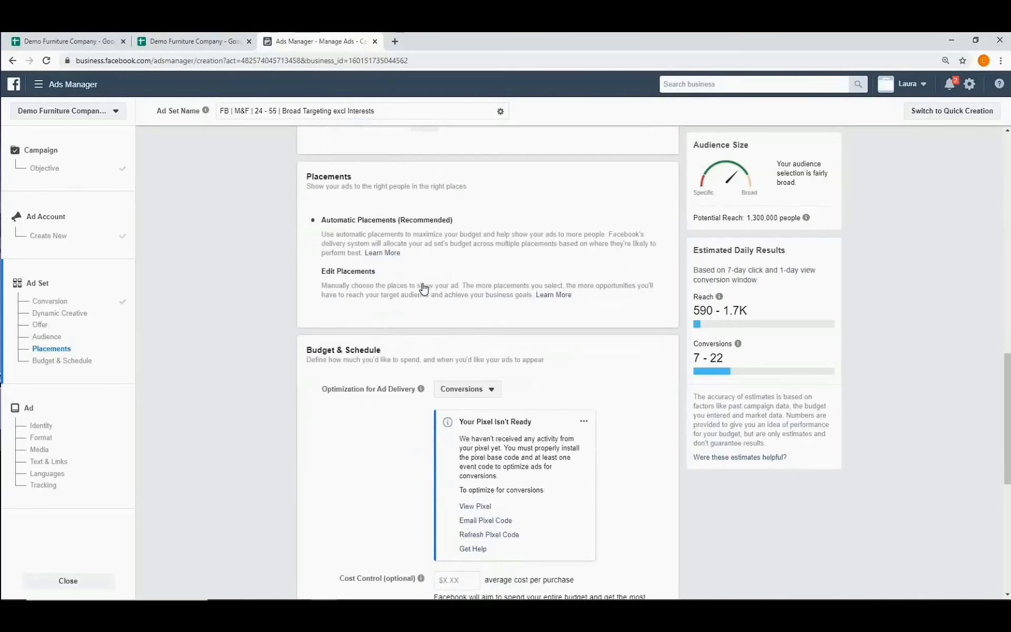
{"action": "left_click", "coordinate": [314, 274]}
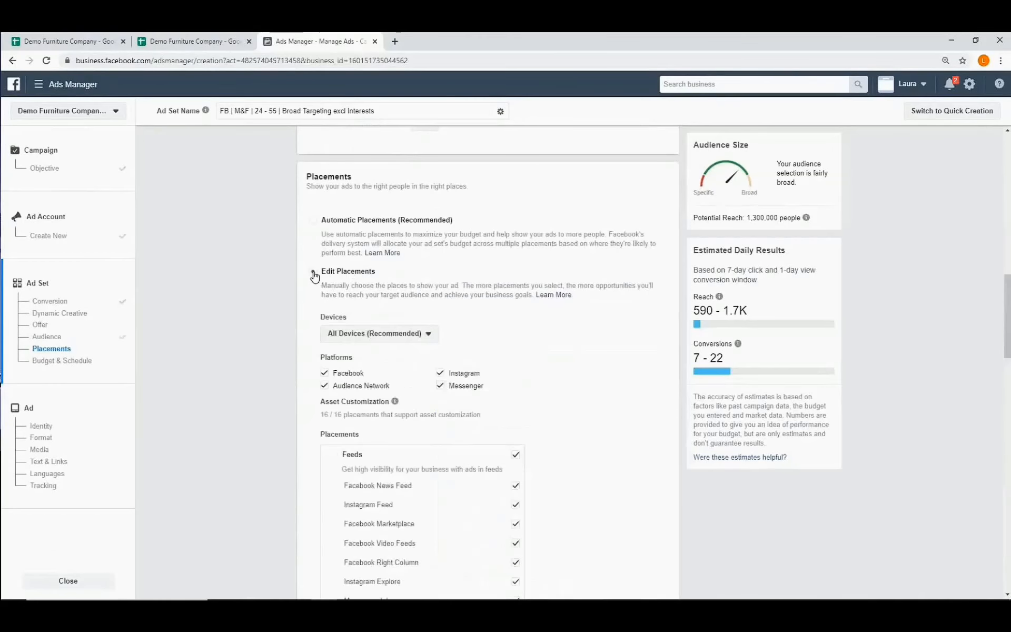
{"action": "scroll", "coordinate": [369, 294], "scroll_direction": "down", "scroll_amount": 1}
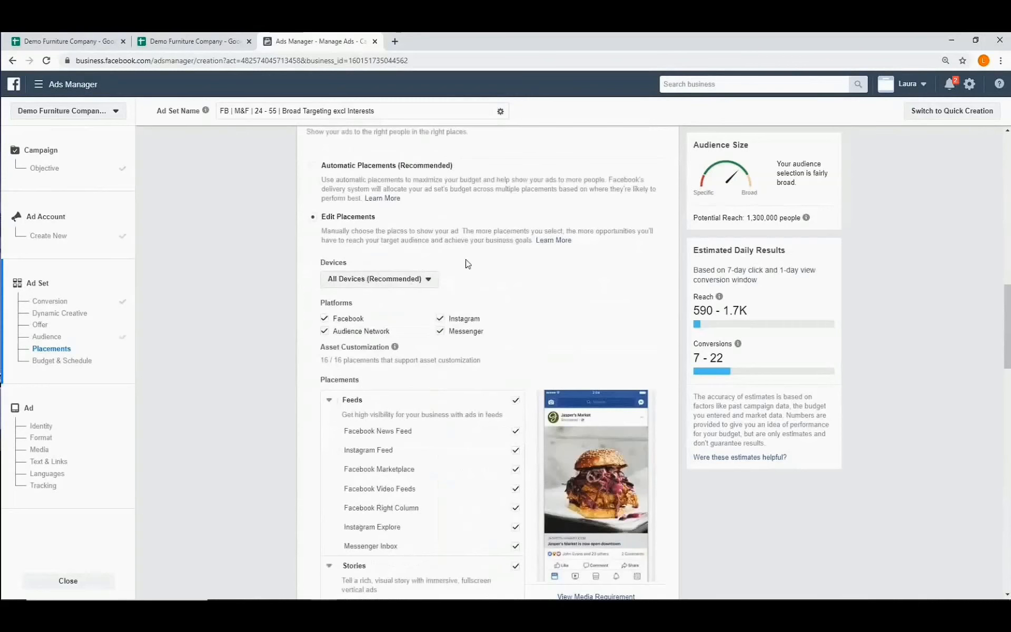
{"action": "left_click", "coordinate": [429, 282]}
{"action": "left_click", "coordinate": [440, 332]}
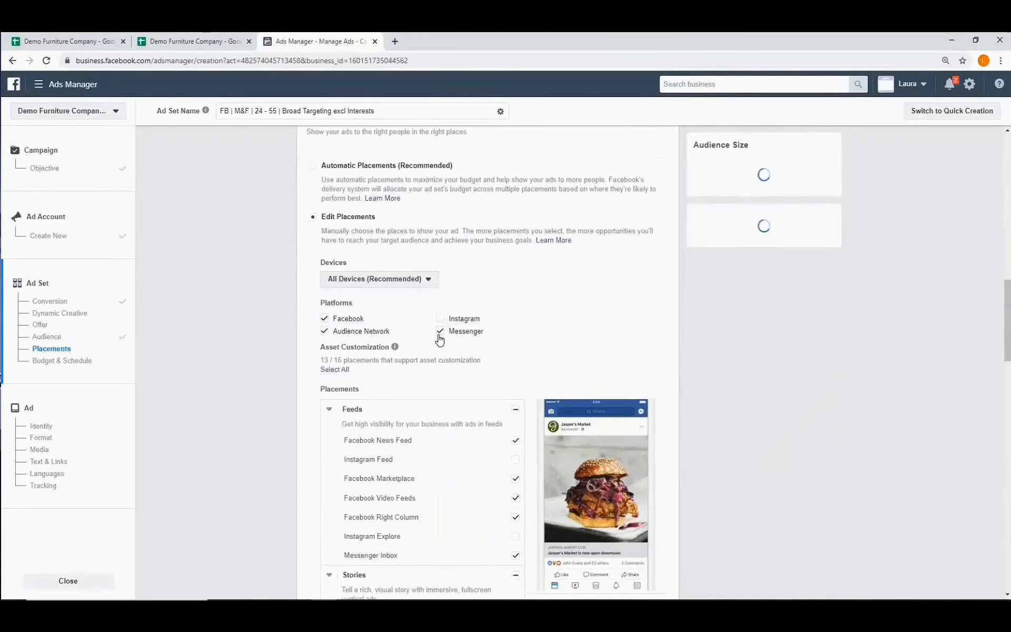
{"action": "left_click", "coordinate": [325, 333]}
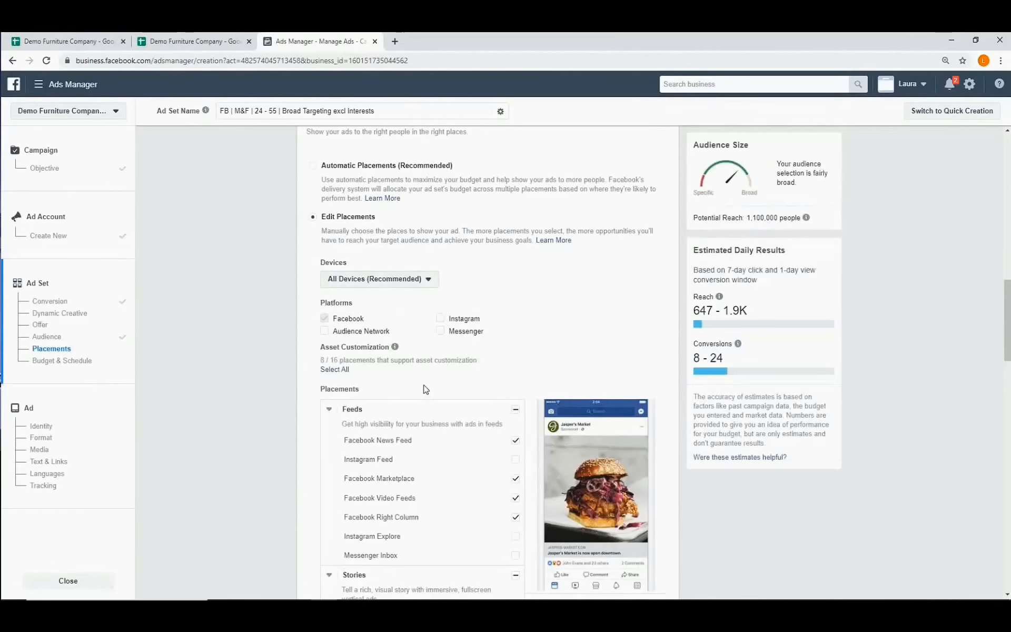
Clear all feed placements and select only Facebook News Feed
{"action": "scroll", "coordinate": [425, 390], "scroll_direction": "down", "scroll_amount": 4}
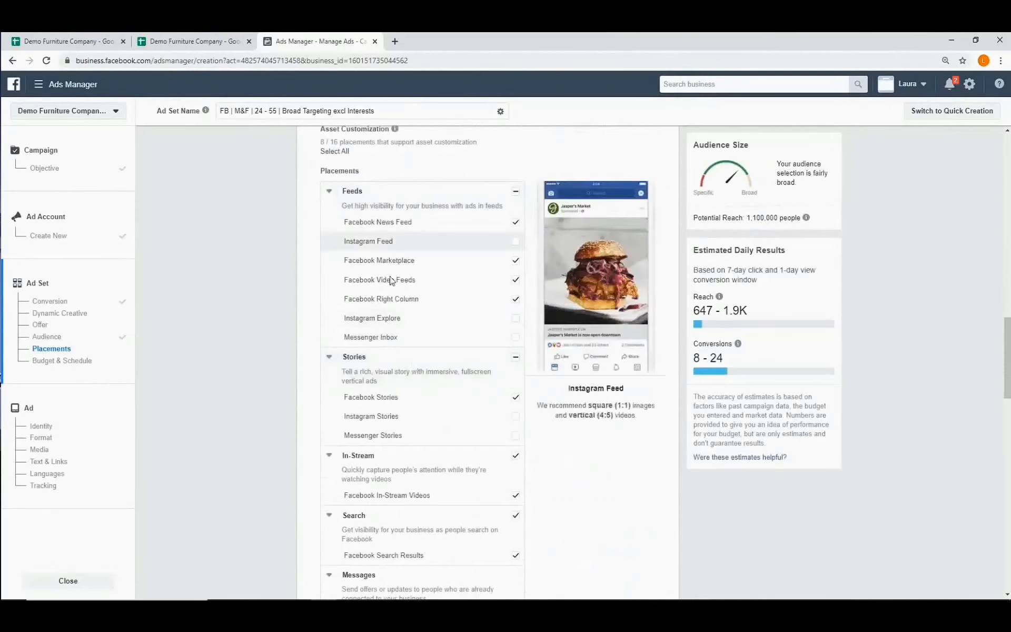
{"action": "scroll", "coordinate": [416, 274], "scroll_direction": "up", "scroll_amount": 2}
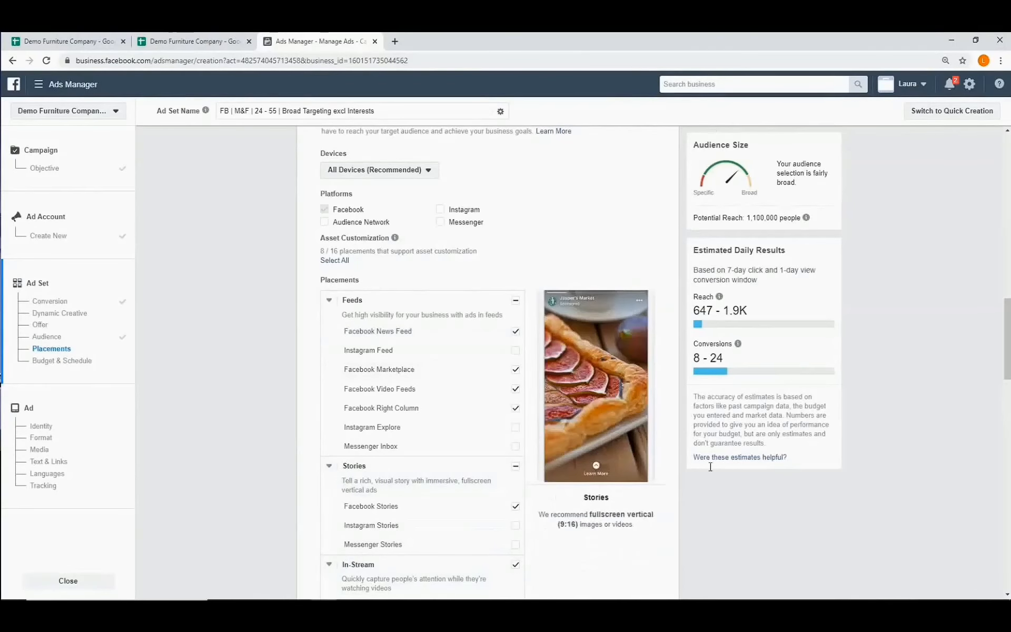
{"action": "left_click", "coordinate": [516, 303]}
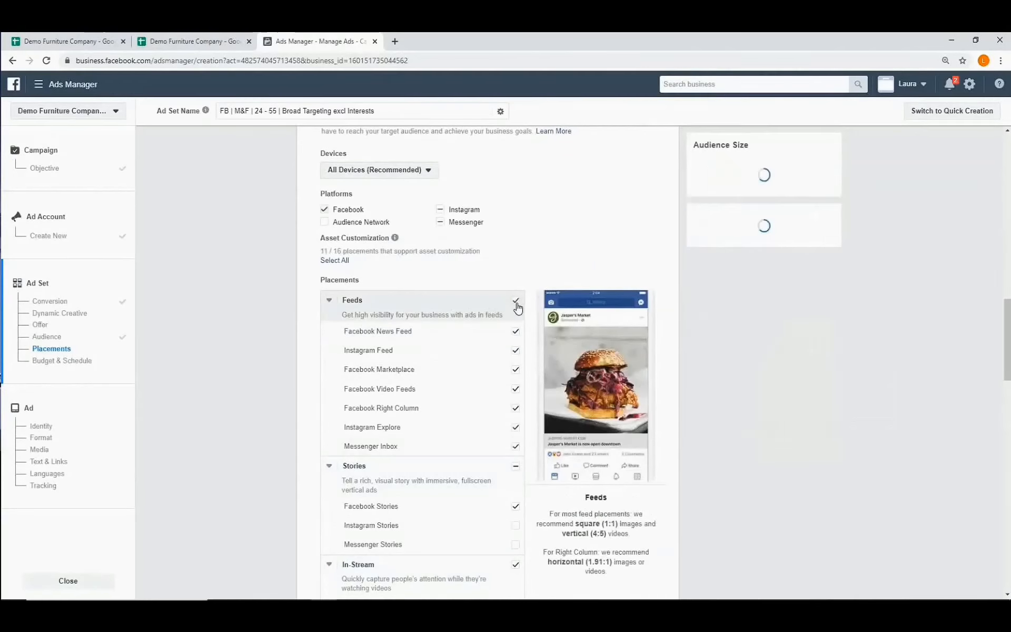
{"action": "left_click", "coordinate": [517, 301]}
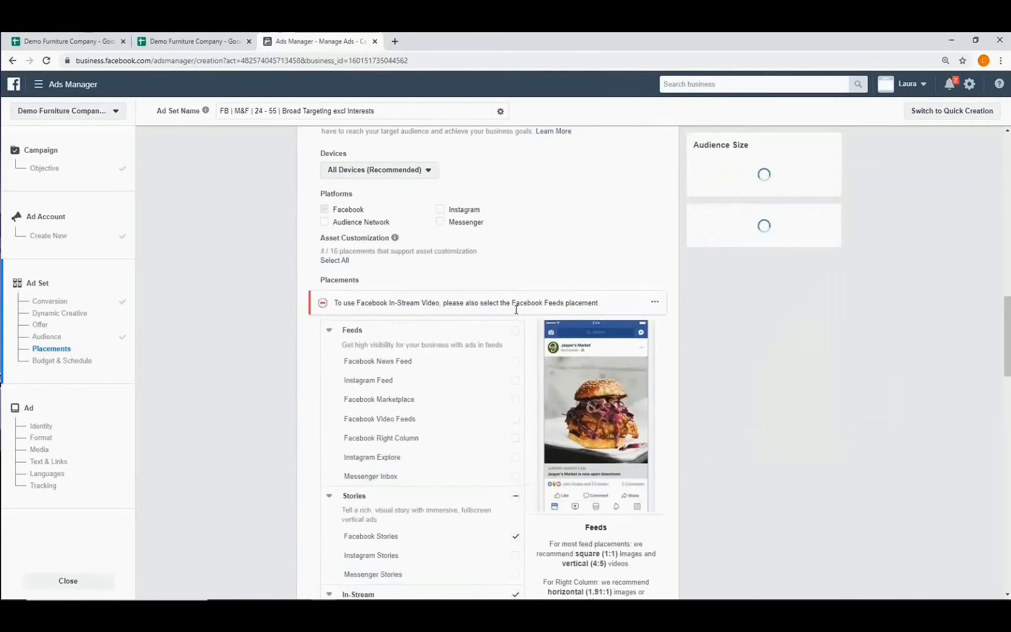
{"action": "left_click", "coordinate": [516, 368]}
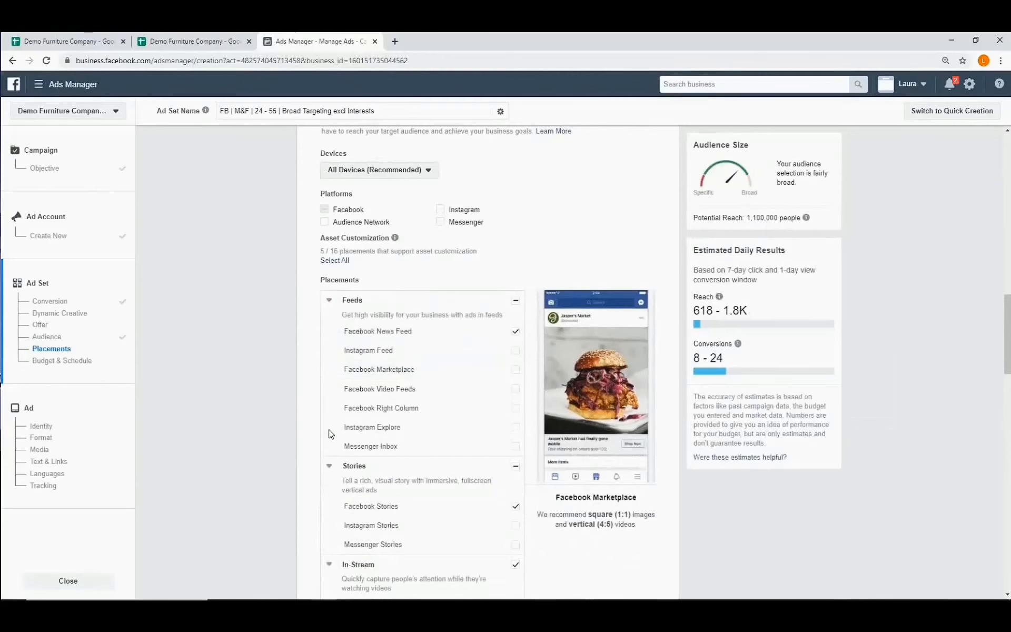
Deselect the Stories, In-Stream, Search and In-Article placements so that only Facebook News Feed is used
{"action": "scroll", "coordinate": [293, 445], "scroll_direction": "down", "scroll_amount": 3}
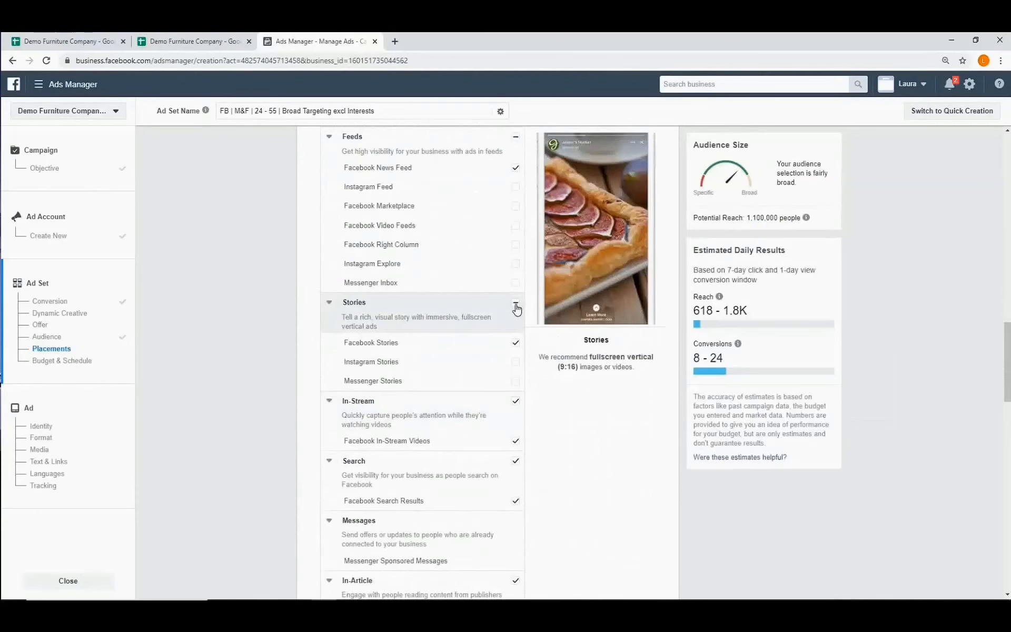
{"action": "left_click", "coordinate": [516, 303]}
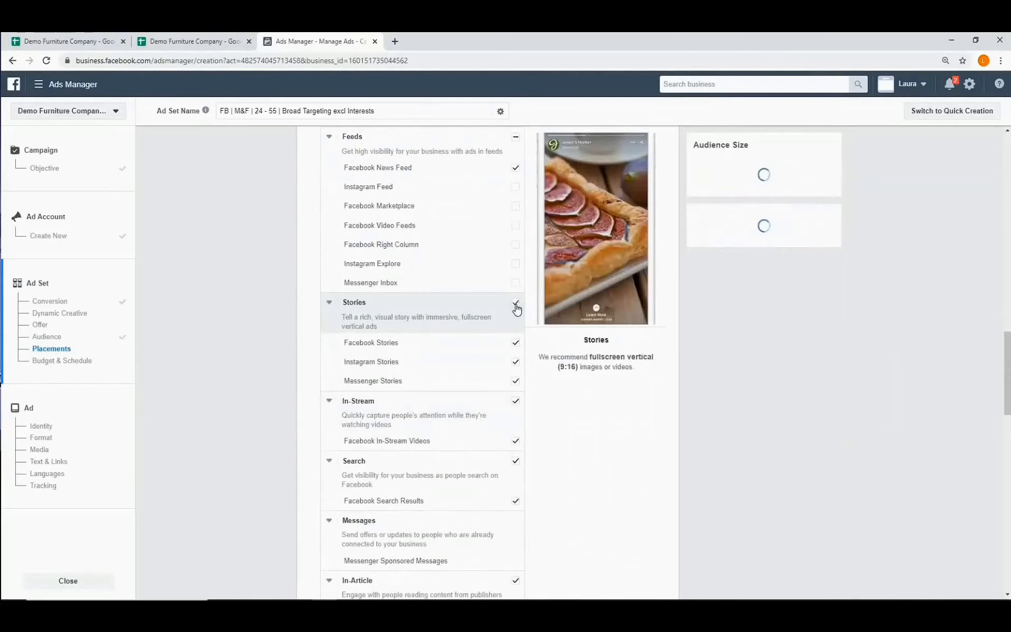
{"action": "left_click", "coordinate": [516, 305]}
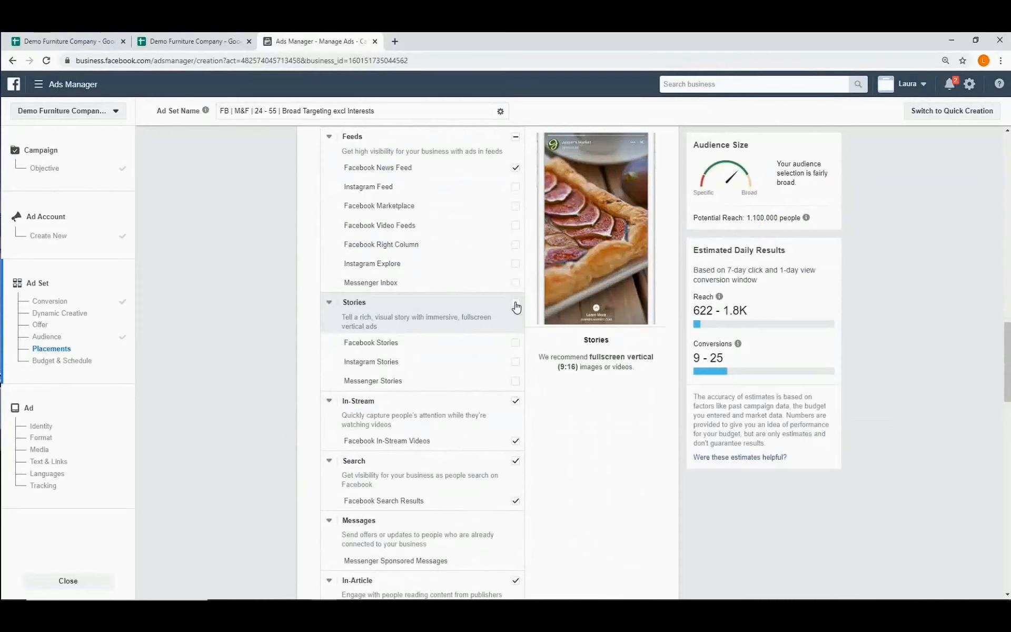
{"action": "scroll", "coordinate": [420, 334], "scroll_direction": "up", "scroll_amount": 3}
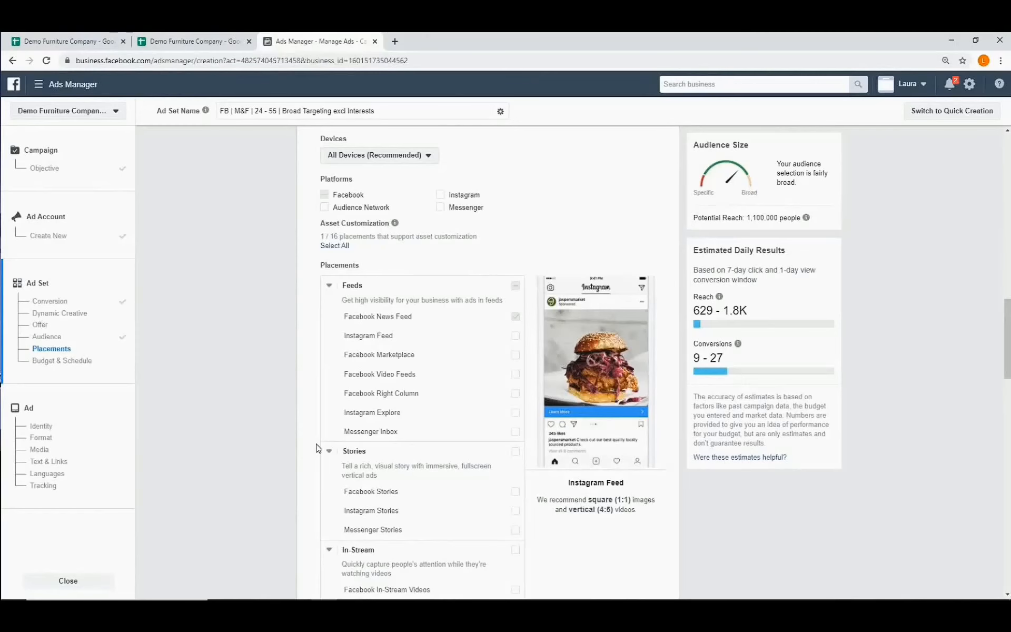
Review the remaining placement settings and the specific mobile device options, keeping All Mobile Devices, and continue to Budget & Schedule
{"action": "scroll", "coordinate": [316, 447], "scroll_direction": "down", "scroll_amount": 1}
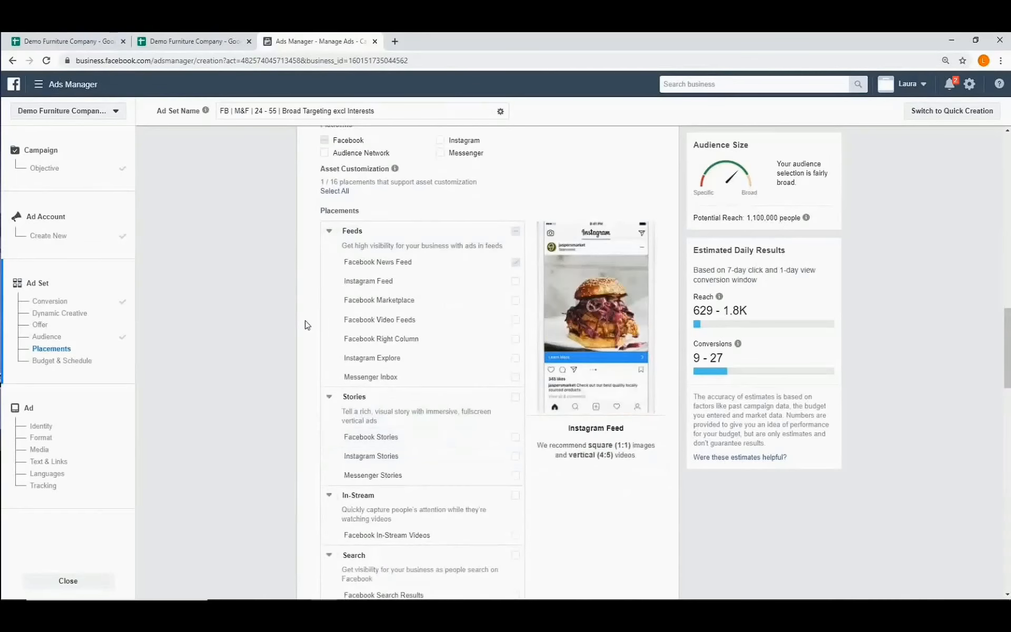
{"action": "scroll", "coordinate": [308, 329], "scroll_direction": "down", "scroll_amount": 7}
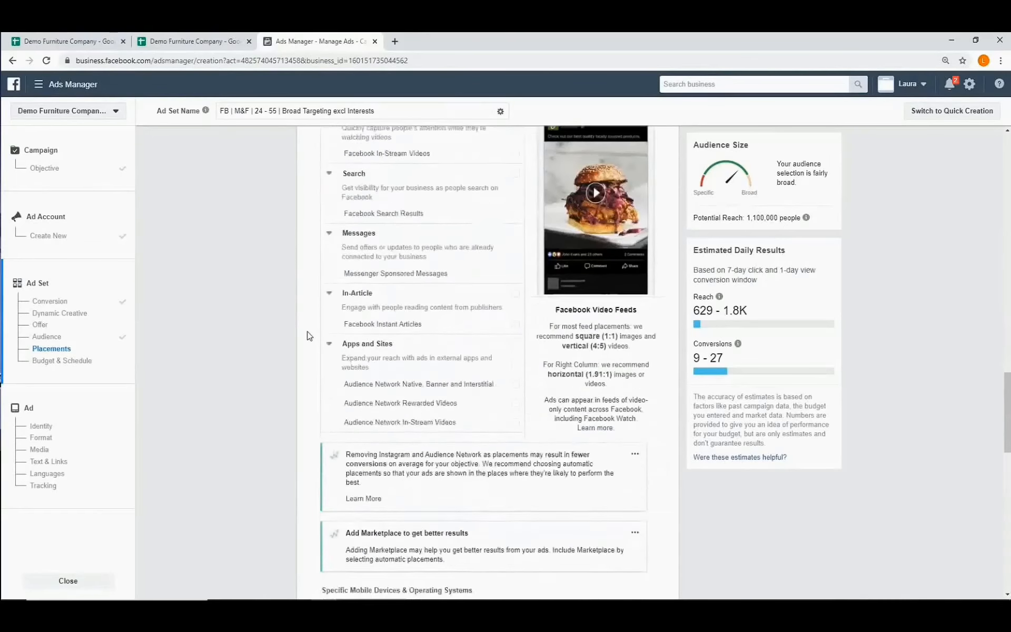
{"action": "scroll", "coordinate": [309, 336], "scroll_direction": "down", "scroll_amount": 6}
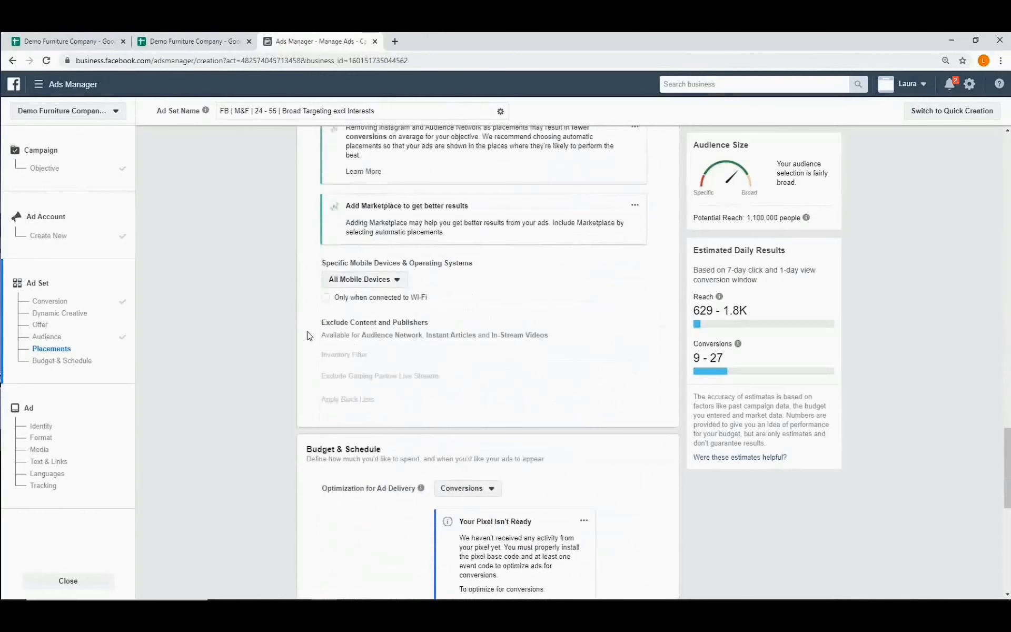
{"action": "scroll", "coordinate": [309, 336], "scroll_direction": "down", "scroll_amount": 1}
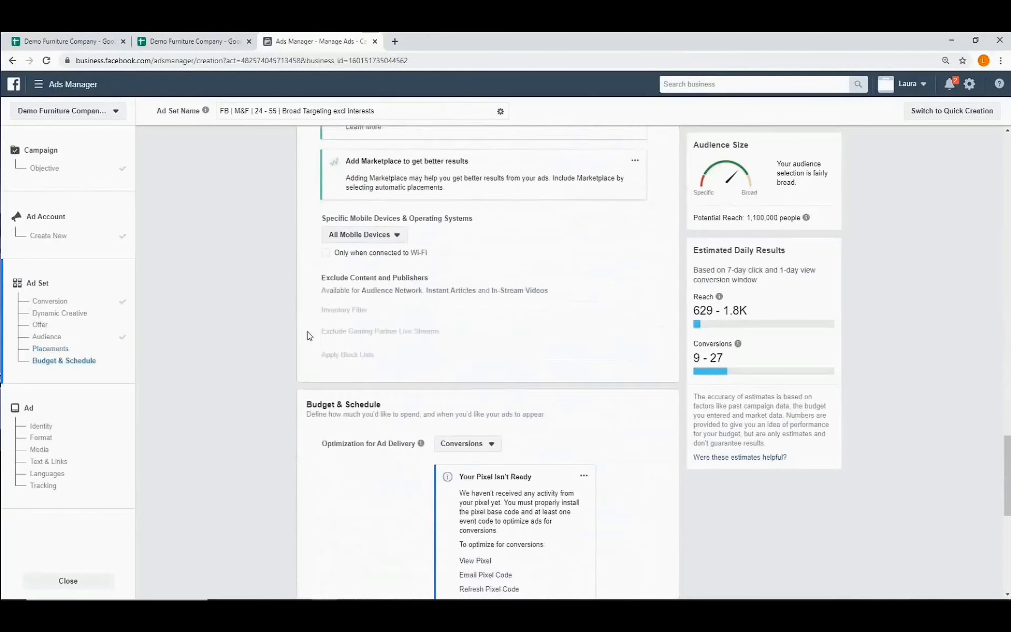
{"action": "left_click", "coordinate": [396, 227]}
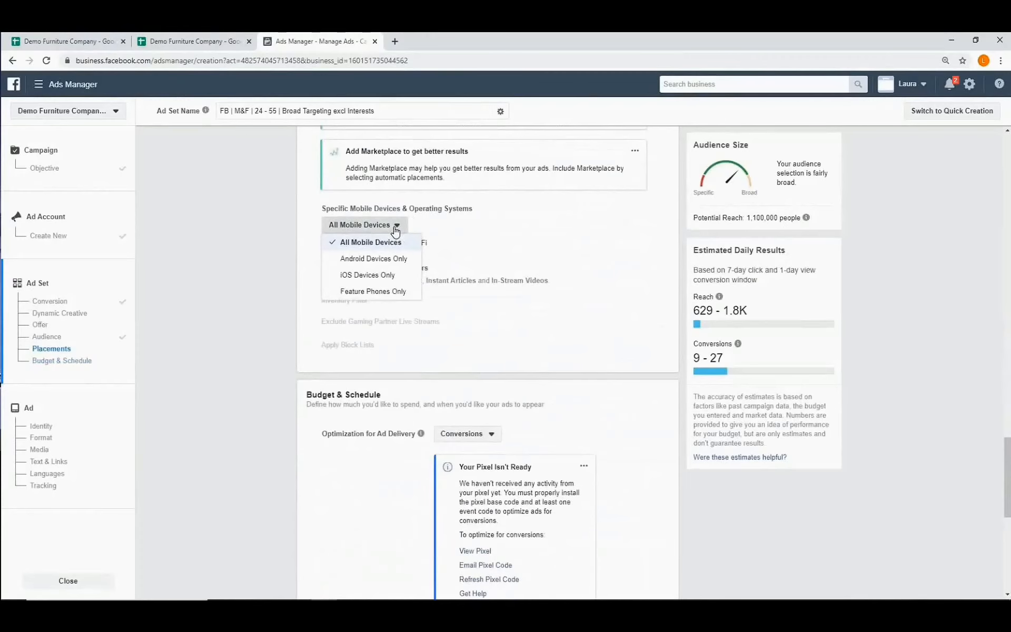
{"action": "left_click", "coordinate": [396, 230]}
{"action": "scroll", "coordinate": [327, 261], "scroll_direction": "down", "scroll_amount": 3}
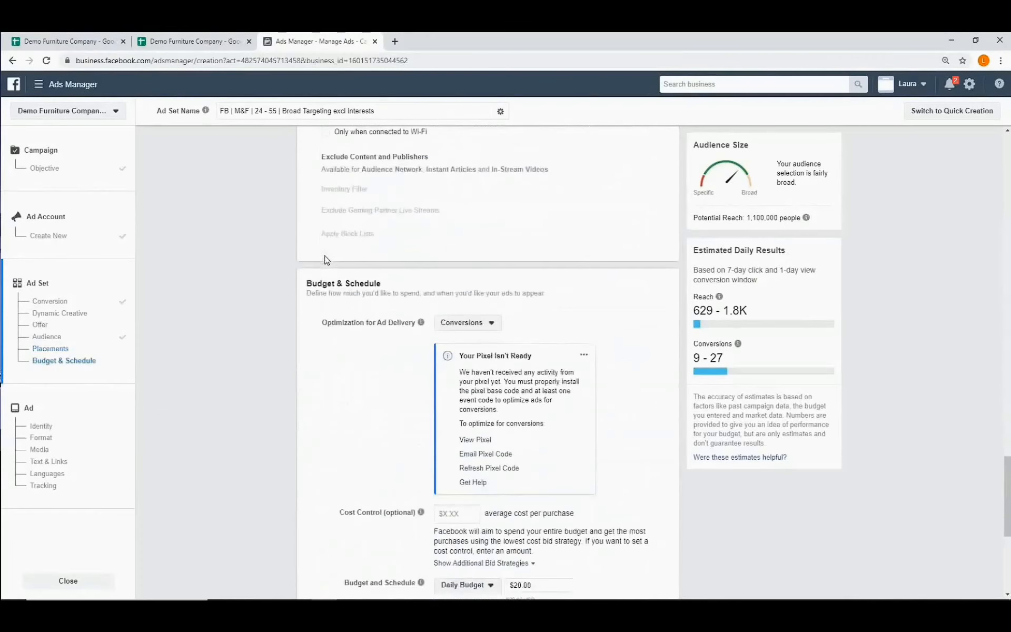
Check the campaign budget and dates in the planning spreadsheet, keep the Daily Budget type, and set the ad set's budget to $98.30
{"action": "scroll", "coordinate": [325, 259], "scroll_direction": "down", "scroll_amount": 1}
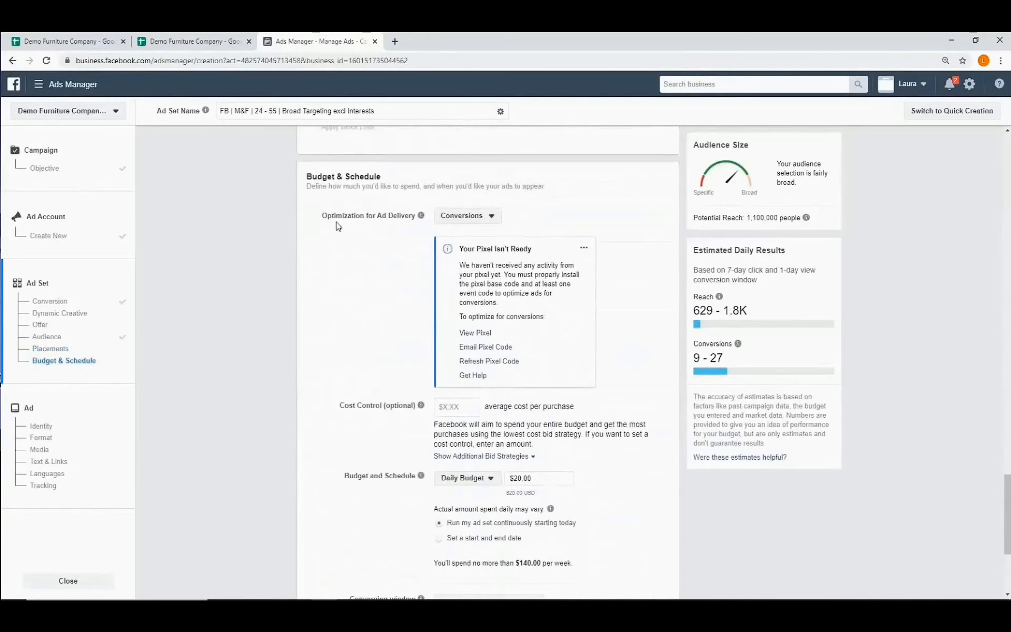
{"action": "mouse_move", "coordinate": [409, 222]}
{"action": "scroll", "coordinate": [368, 338], "scroll_direction": "down", "scroll_amount": 2}
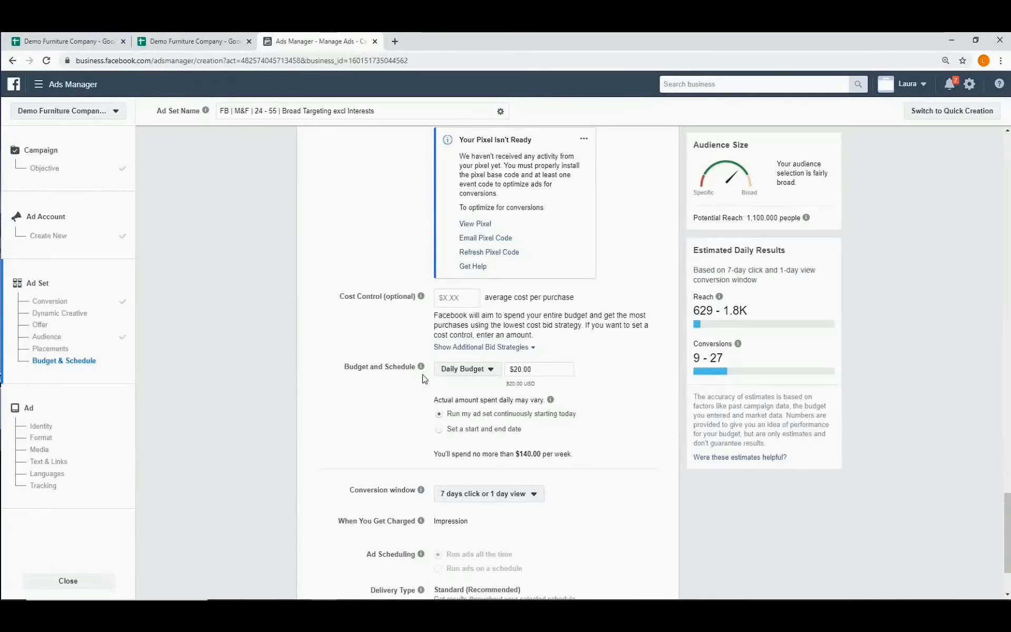
{"action": "left_click", "coordinate": [484, 371]}
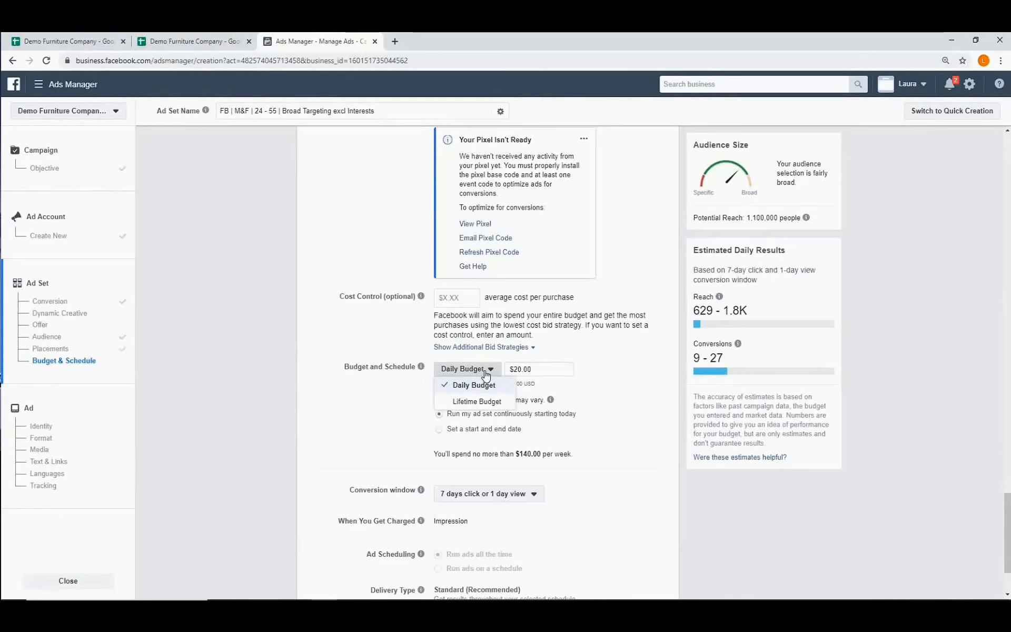
{"action": "left_click", "coordinate": [486, 374]}
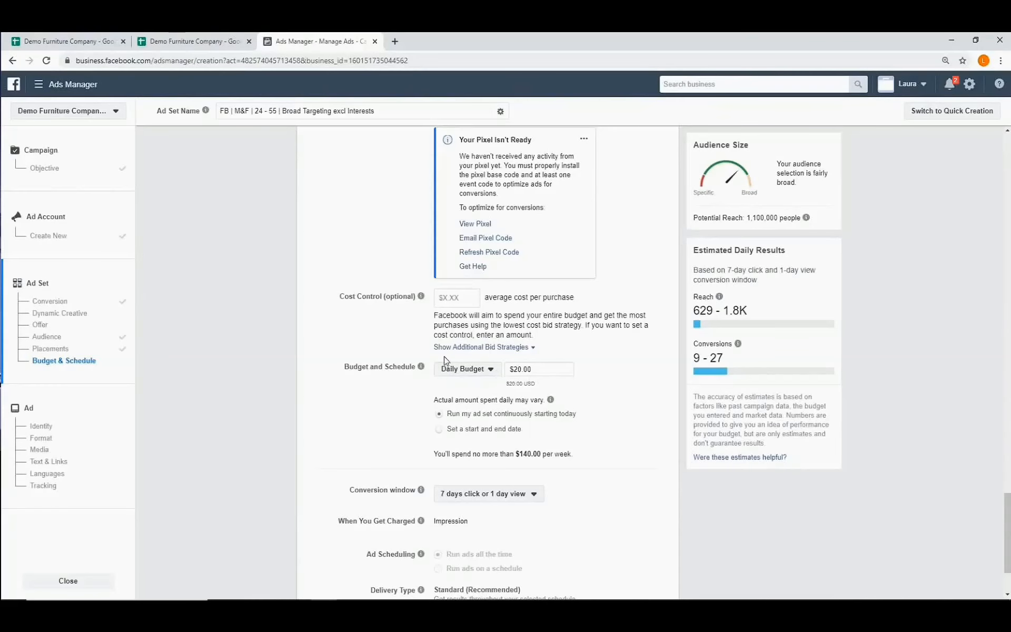
{"action": "left_click", "coordinate": [58, 41]}
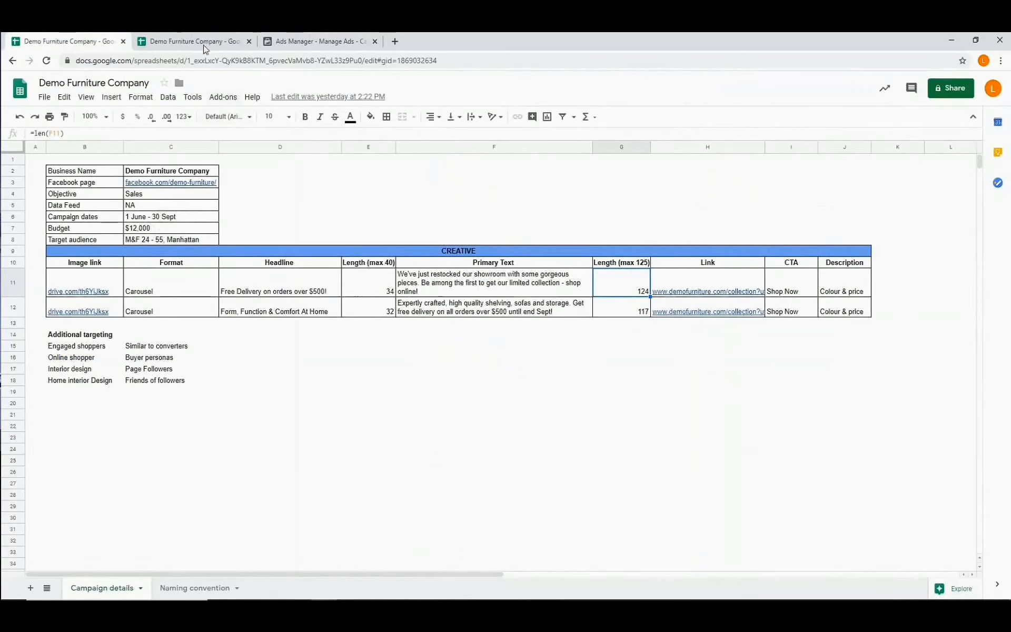
{"action": "left_click", "coordinate": [319, 38]}
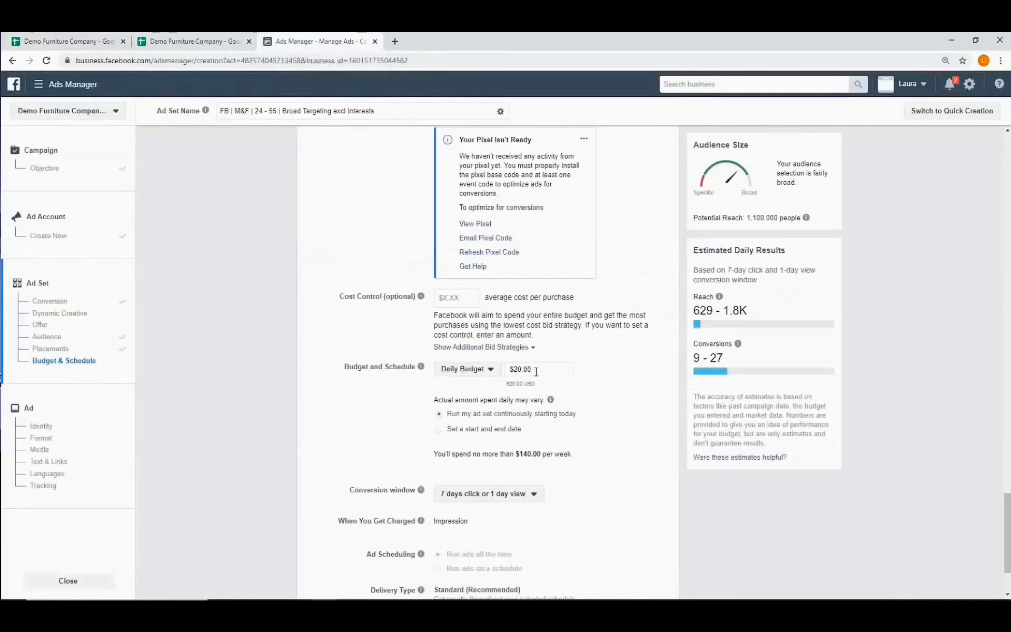
{"action": "left_click_drag", "start_coordinate": [535, 371], "coordinate": [503, 377]}
{"action": "type", "text": "98.3"}
{"action": "left_click", "coordinate": [607, 393]}
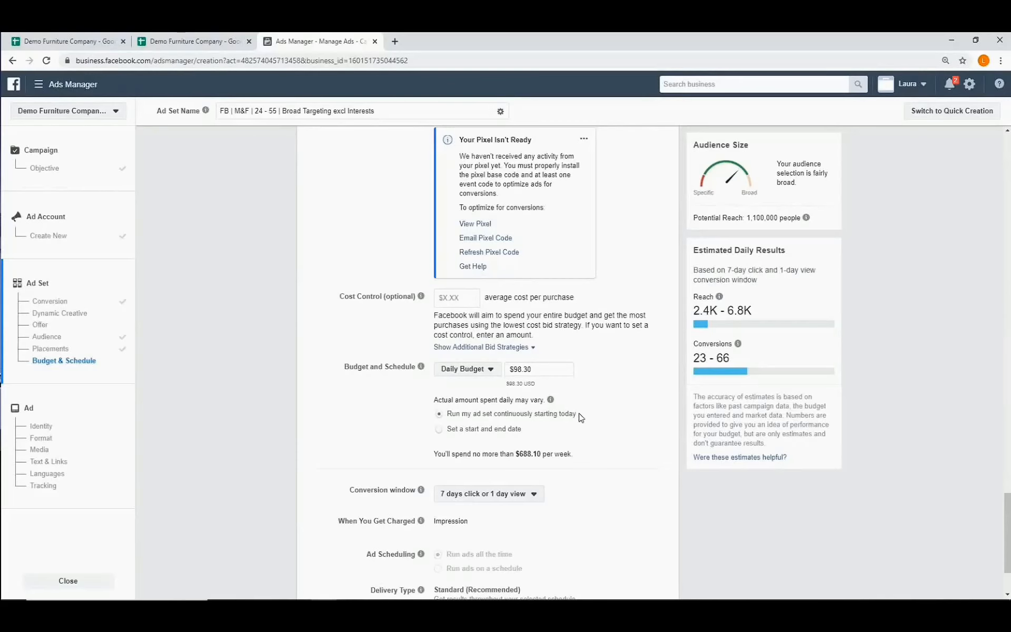
Set the conversion window to 7 days click and continue to the ad setup
{"action": "scroll", "coordinate": [583, 415], "scroll_direction": "down", "scroll_amount": 2}
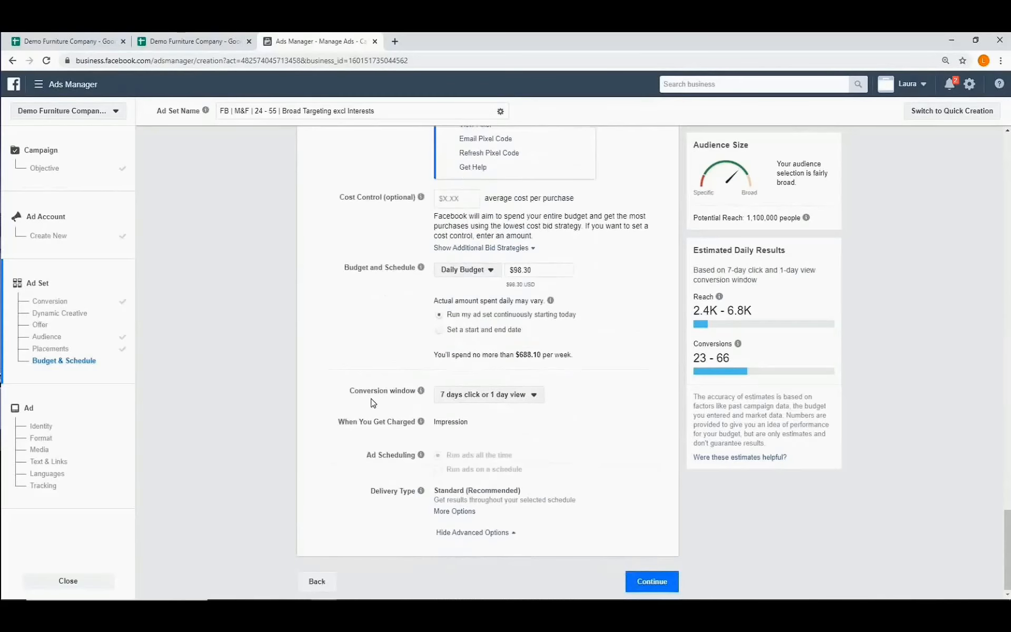
{"action": "mouse_move", "coordinate": [453, 399]}
{"action": "left_click", "coordinate": [535, 398]}
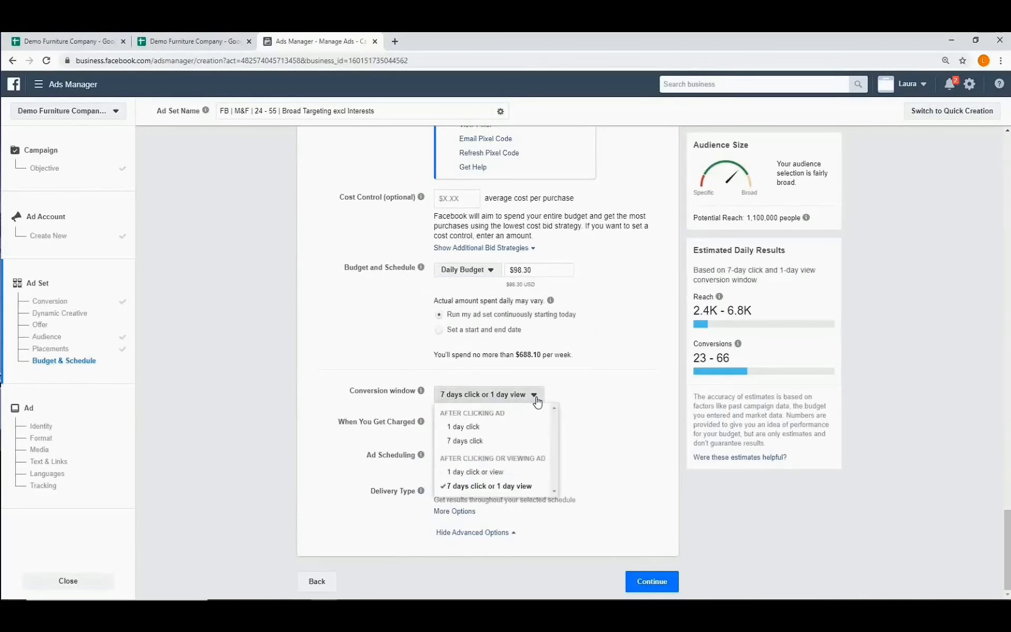
{"action": "left_click", "coordinate": [482, 442]}
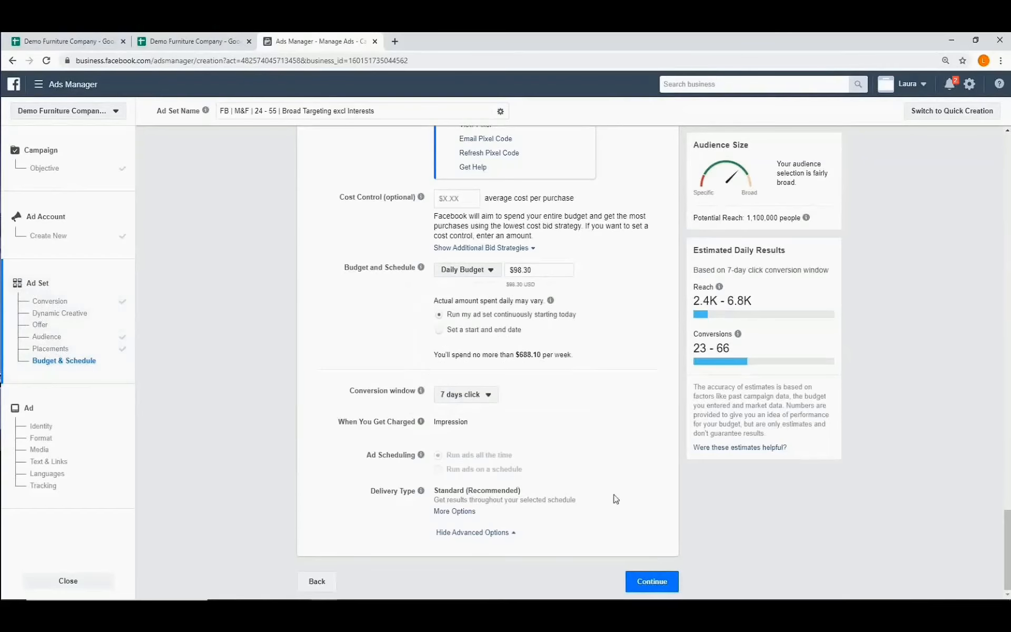
{"action": "left_click", "coordinate": [653, 591]}
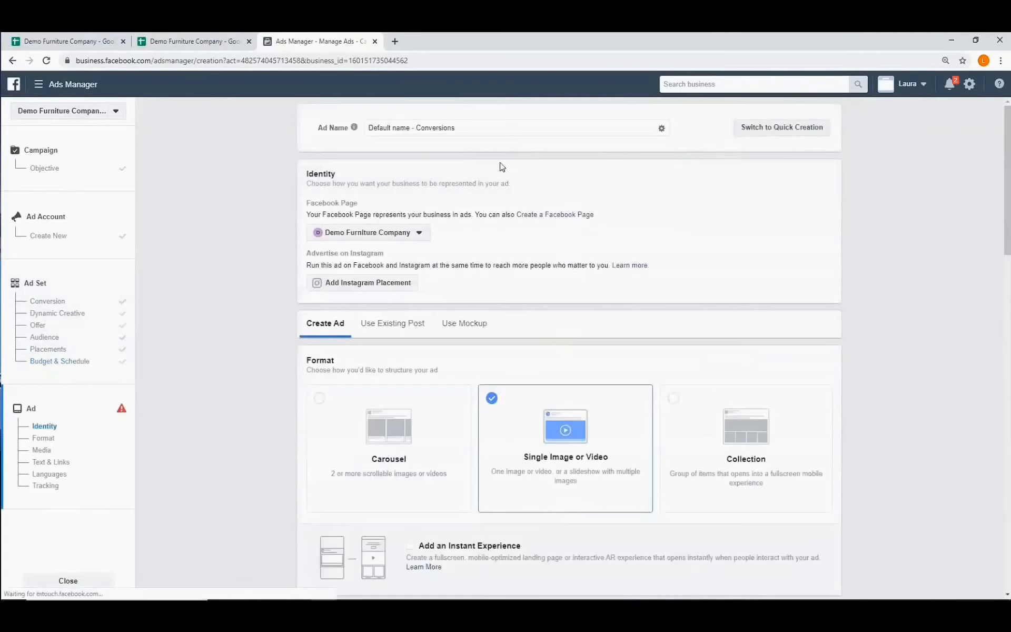
Copy the ad name from the naming convention sheet and name the ad "Newsfeed | Carousel | Couches"
{"action": "left_click", "coordinate": [168, 41]}
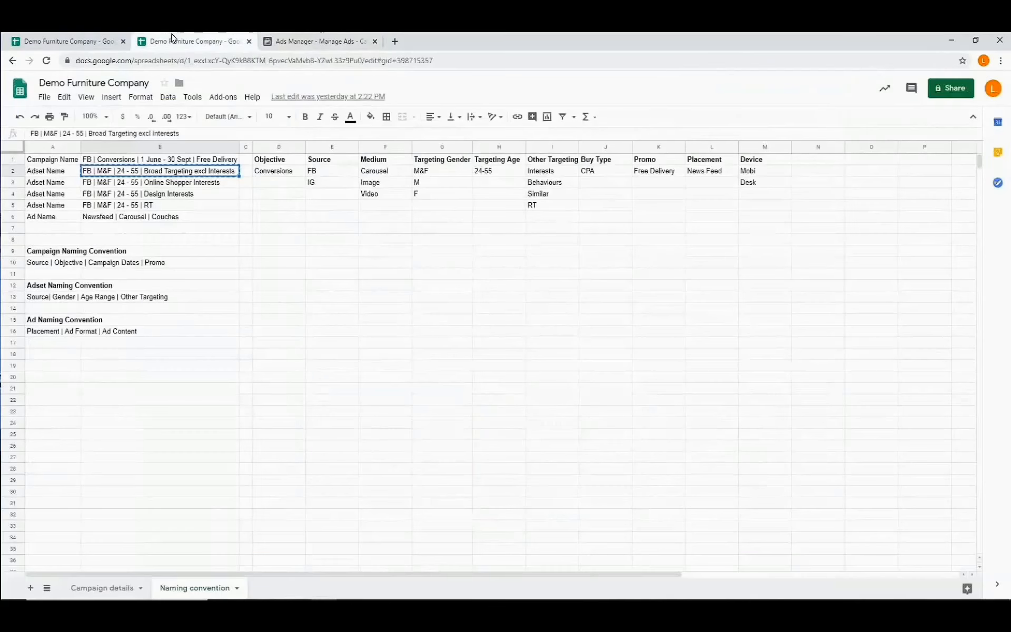
{"action": "left_click", "coordinate": [167, 220]}
{"action": "right_click", "coordinate": [170, 219]}
{"action": "left_click", "coordinate": [207, 234]}
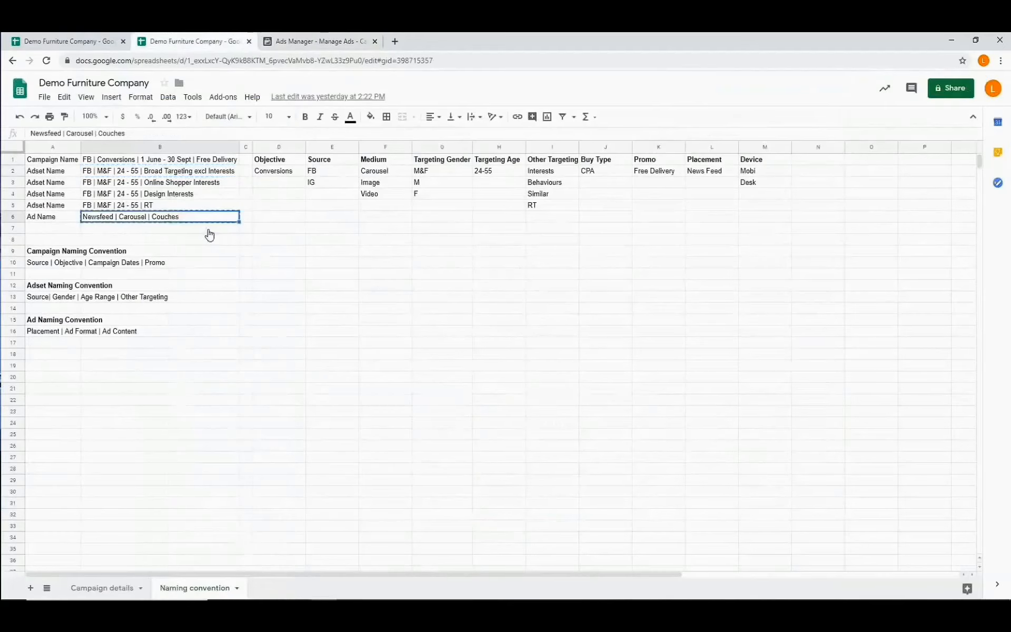
{"action": "left_click", "coordinate": [316, 41]}
{"action": "type", "text": "Newsfeed | Carousel | Couches"}
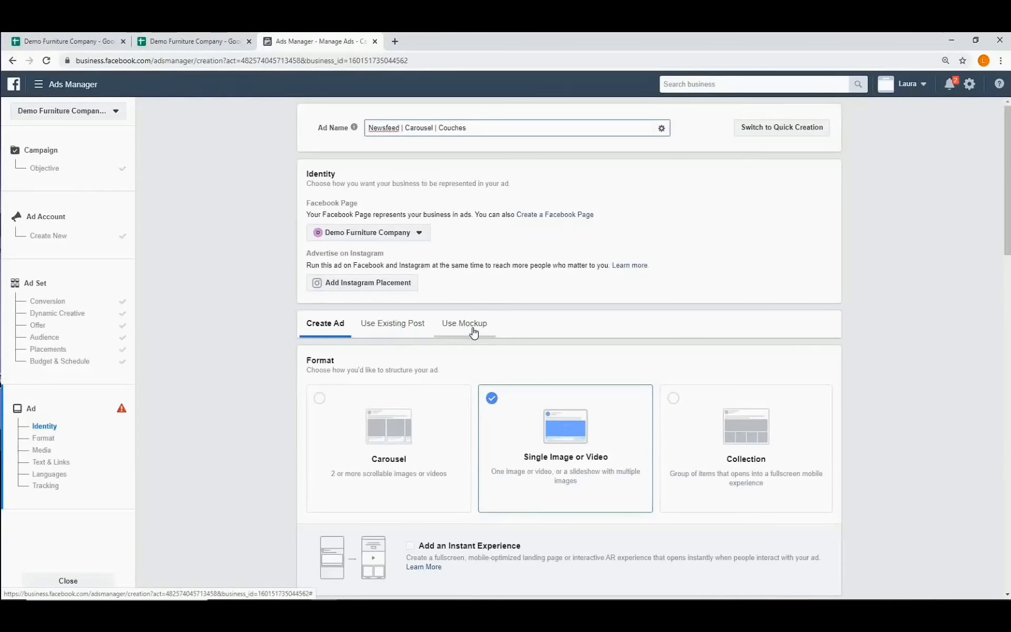
Choose Carousel as the ad's format
{"action": "scroll", "coordinate": [474, 333], "scroll_direction": "down", "scroll_amount": 1}
{"action": "scroll", "coordinate": [474, 333], "scroll_direction": "down", "scroll_amount": 2}
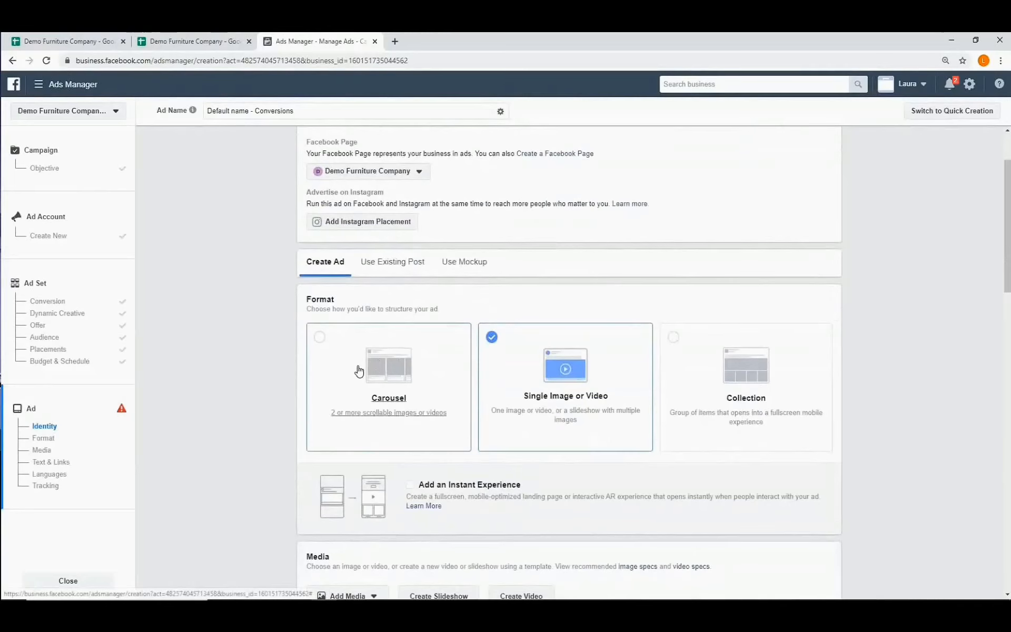
{"action": "left_click", "coordinate": [319, 338]}
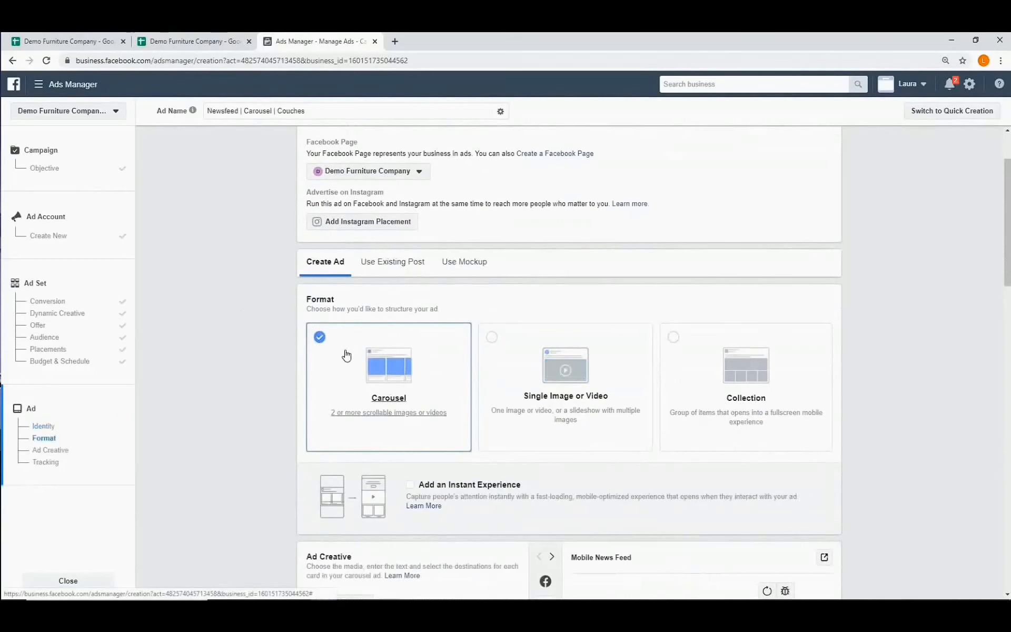
{"action": "scroll", "coordinate": [347, 356], "scroll_direction": "down", "scroll_amount": 1}
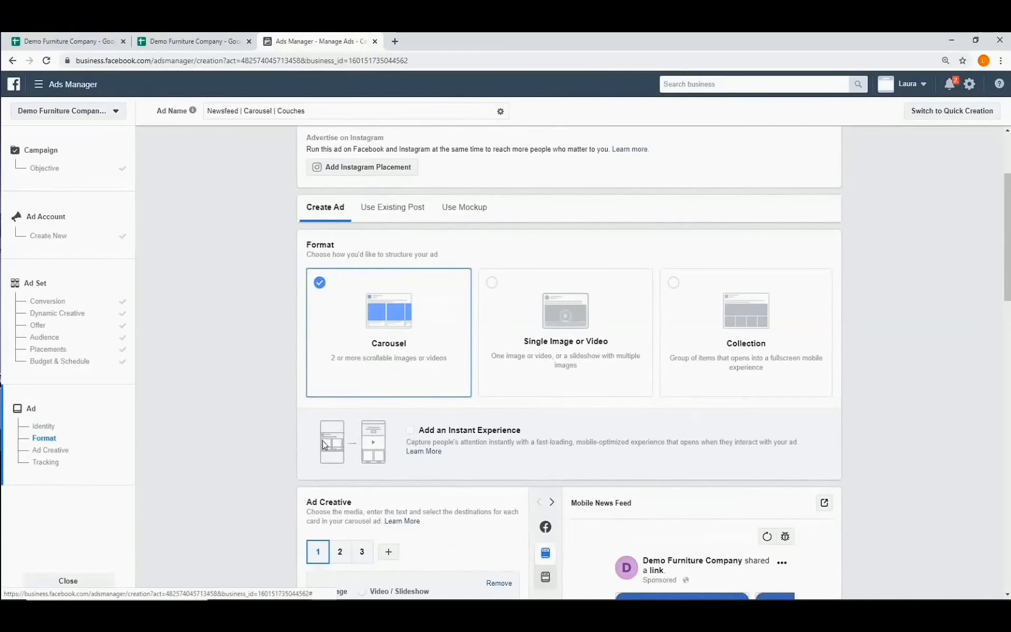
Add the shelf image carousel 1080 1.jpg from the account images to the first carousel card
{"action": "scroll", "coordinate": [324, 443], "scroll_direction": "down", "scroll_amount": 6}
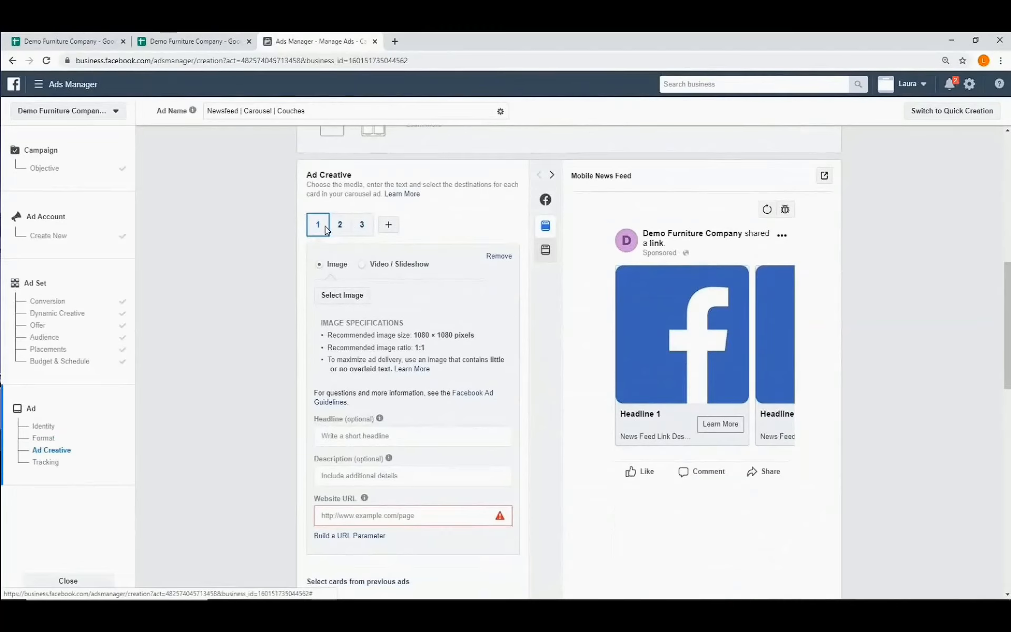
{"action": "left_click", "coordinate": [345, 301]}
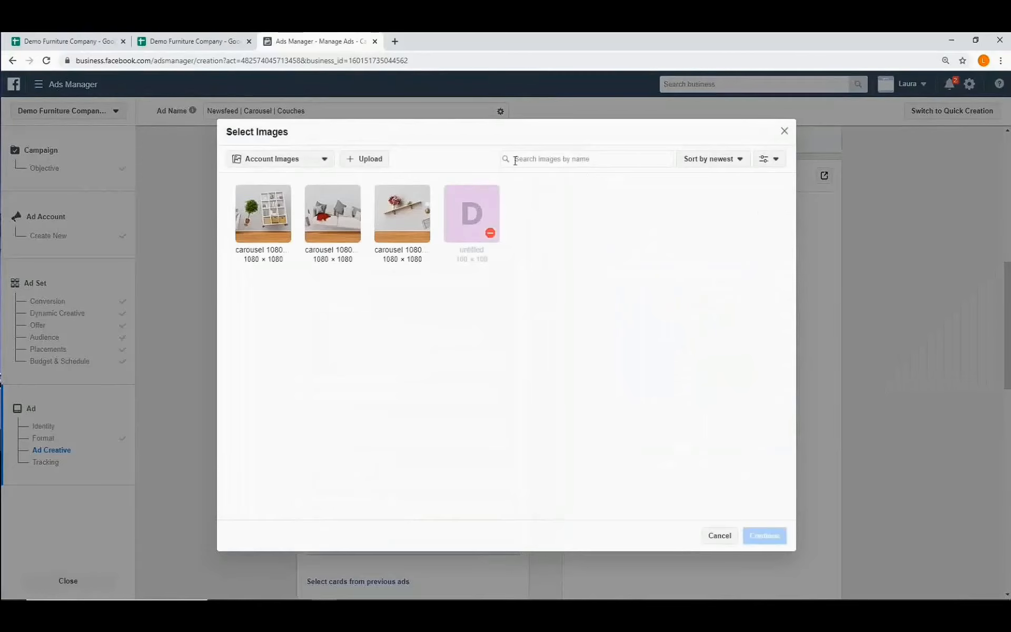
{"action": "left_click", "coordinate": [370, 163]}
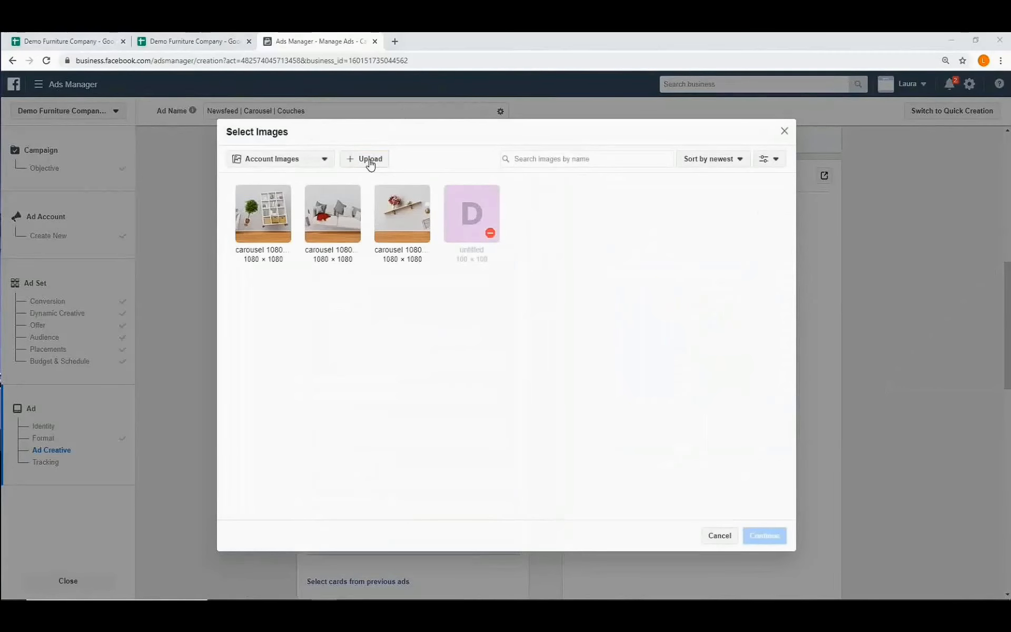
{"action": "key", "text": "Escape"}
{"action": "left_click", "coordinate": [404, 227]}
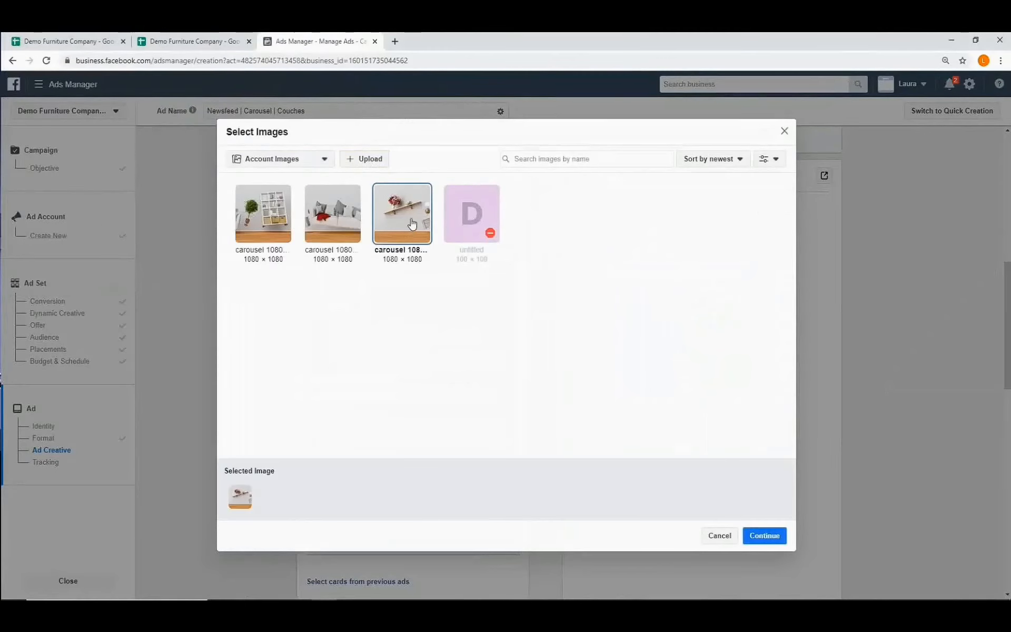
{"action": "left_click", "coordinate": [773, 542]}
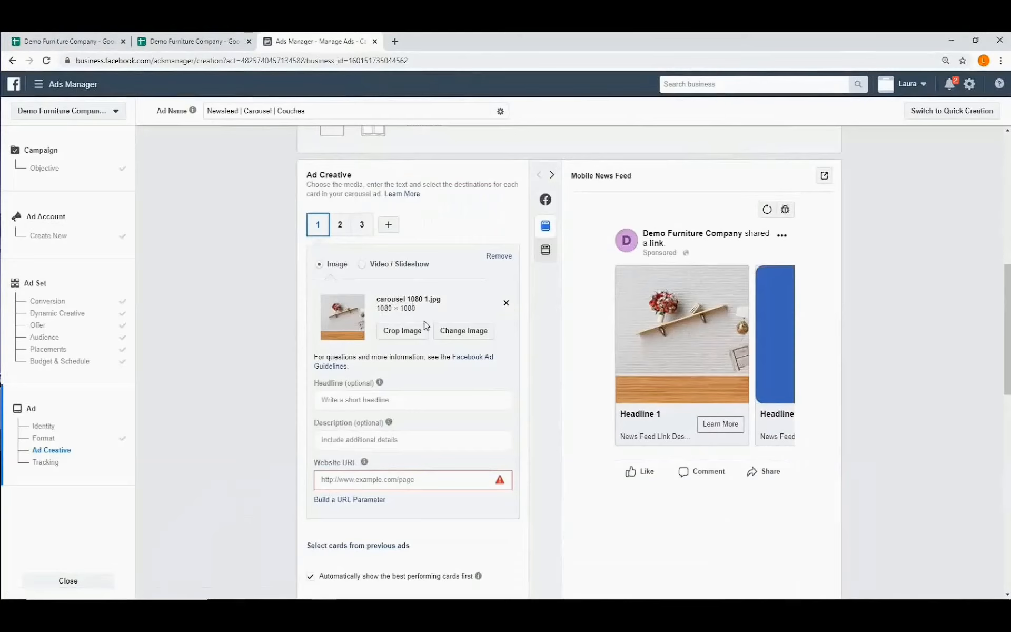
Add the sofa image carousel 1080 2.jpg from the account images to the second carousel card
{"action": "left_click", "coordinate": [340, 230]}
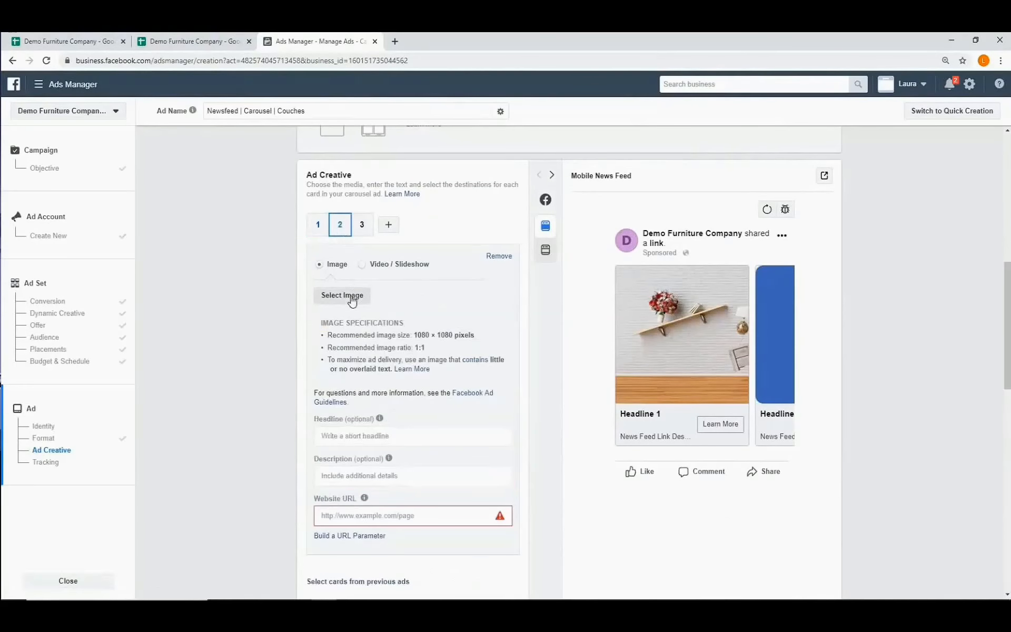
{"action": "left_click", "coordinate": [352, 298]}
{"action": "left_click", "coordinate": [333, 221]}
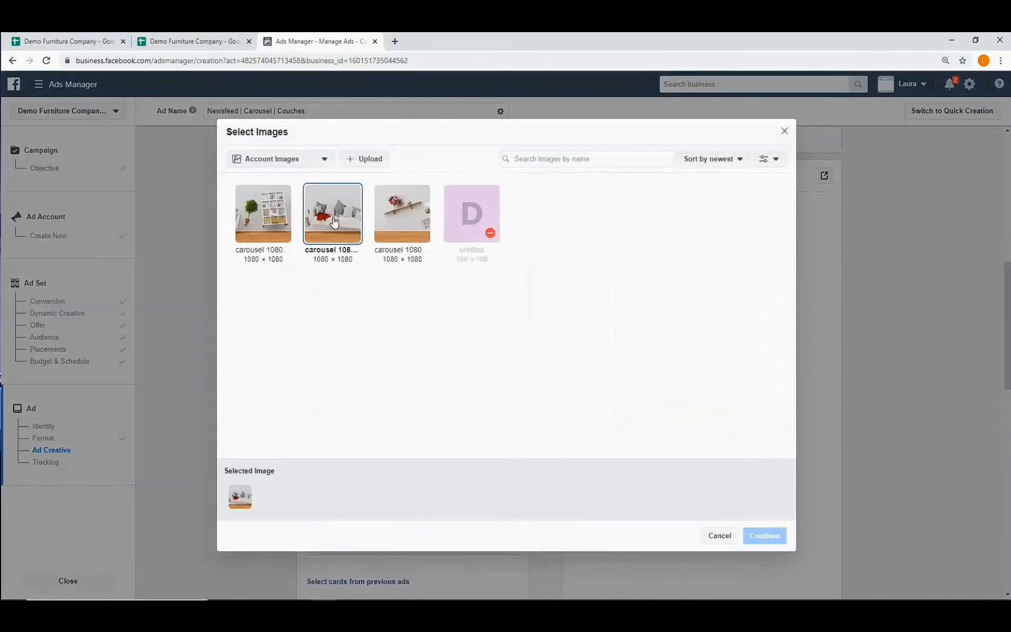
{"action": "left_click", "coordinate": [763, 533]}
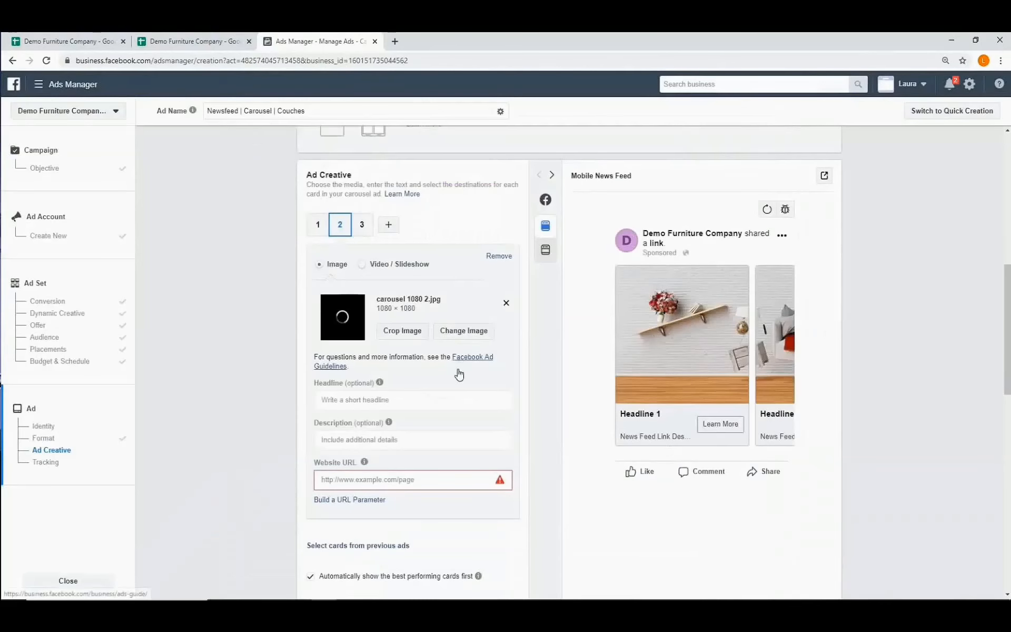
Add the plant and bookcase image carousel 1080 3.jpg from the account images to the third carousel card
{"action": "left_click", "coordinate": [362, 230]}
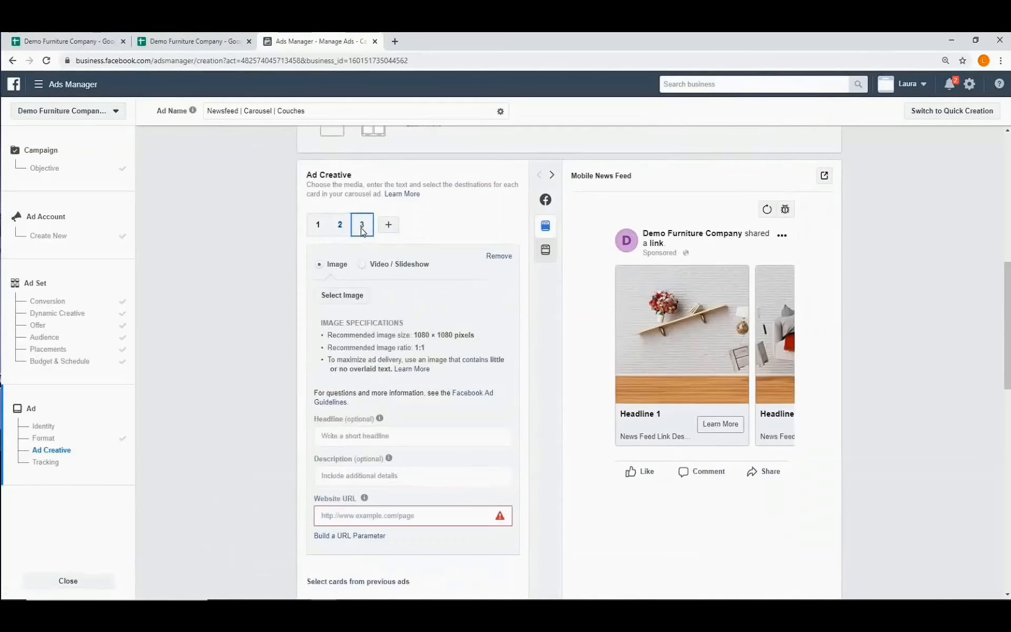
{"action": "left_click", "coordinate": [341, 294]}
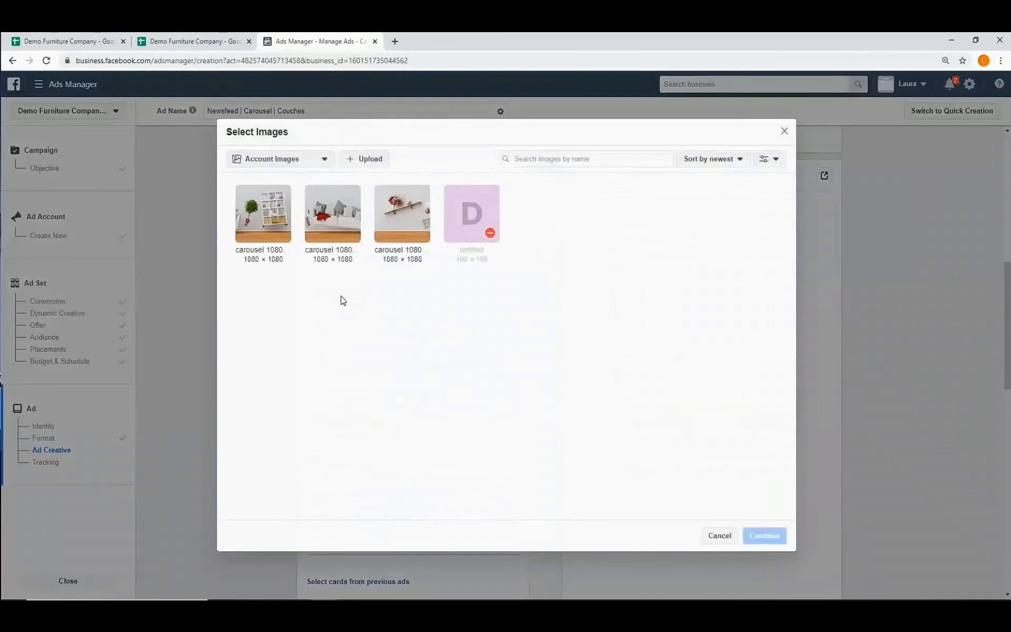
{"action": "left_click", "coordinate": [263, 214]}
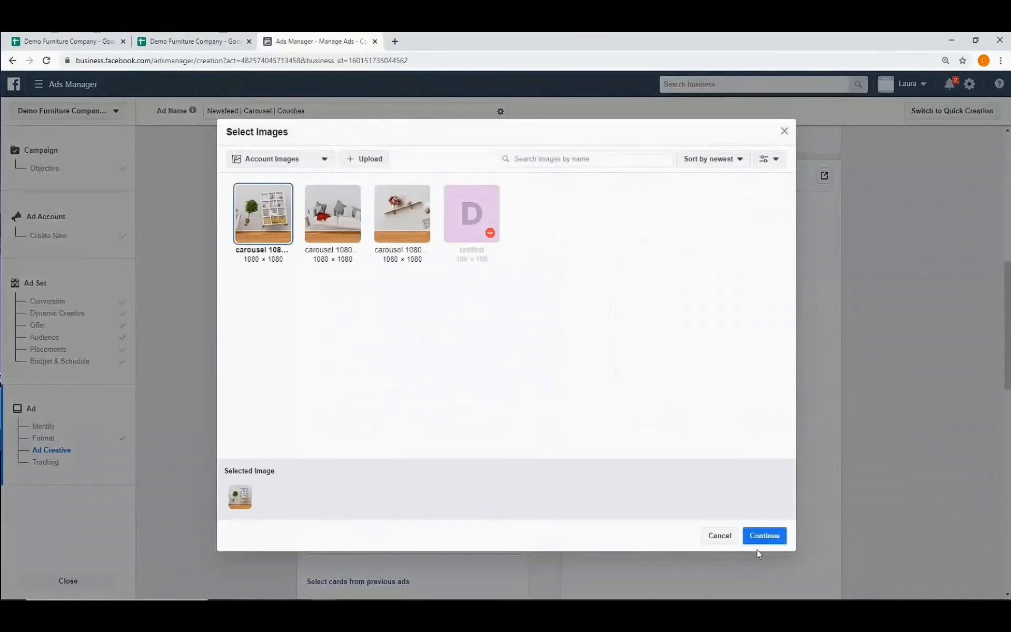
{"action": "left_click", "coordinate": [765, 536]}
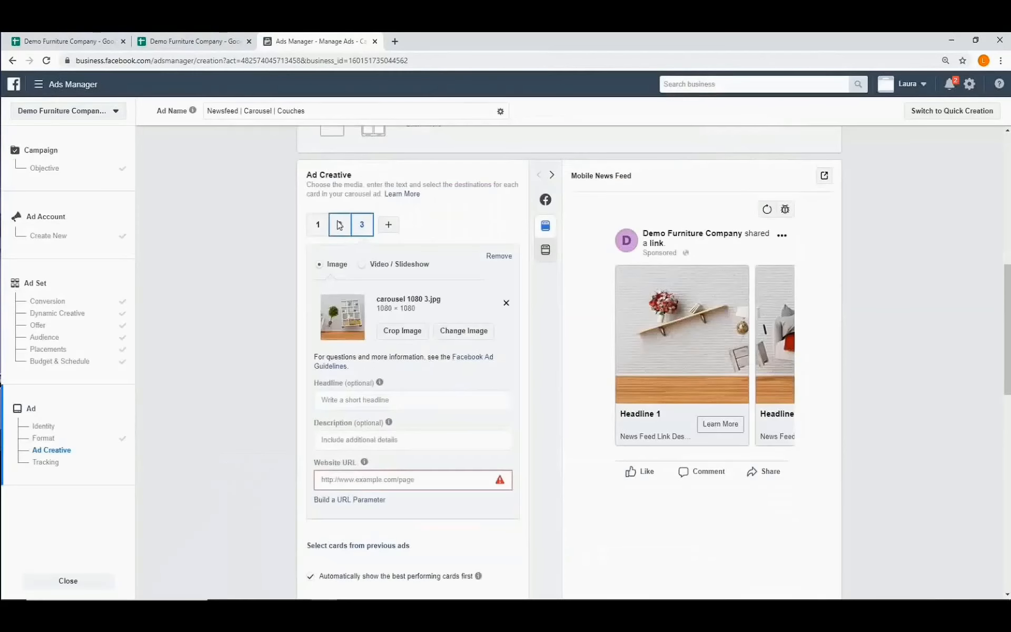
Copy the headline "Free Delivery on orders over $500!" from the planning spreadsheet into the first carousel card's headline
{"action": "left_click", "coordinate": [315, 228]}
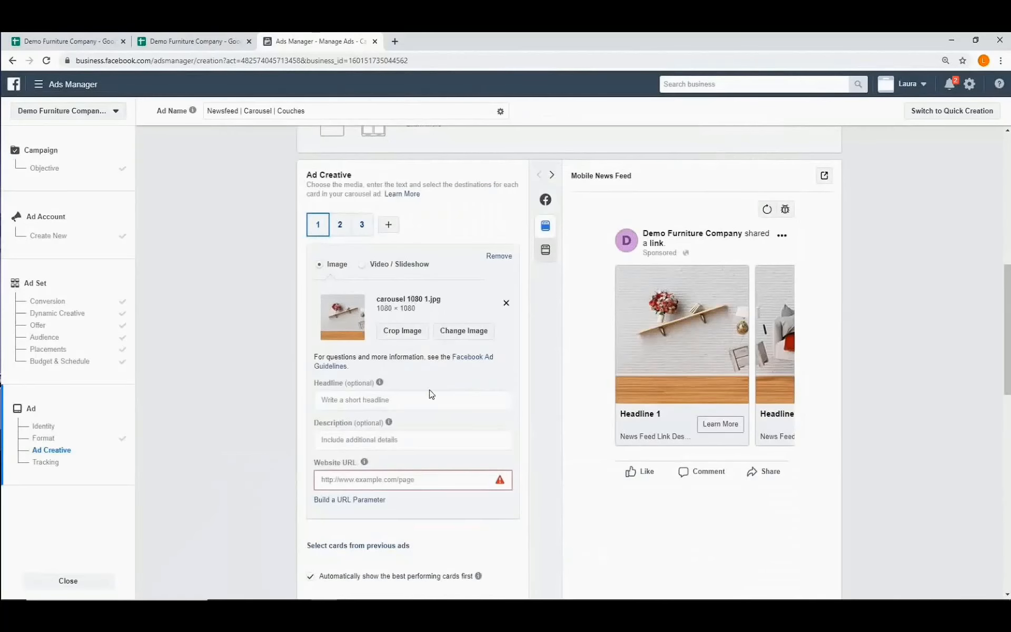
{"action": "scroll", "coordinate": [430, 393], "scroll_direction": "down", "scroll_amount": 1}
{"action": "mouse_move", "coordinate": [340, 328]}
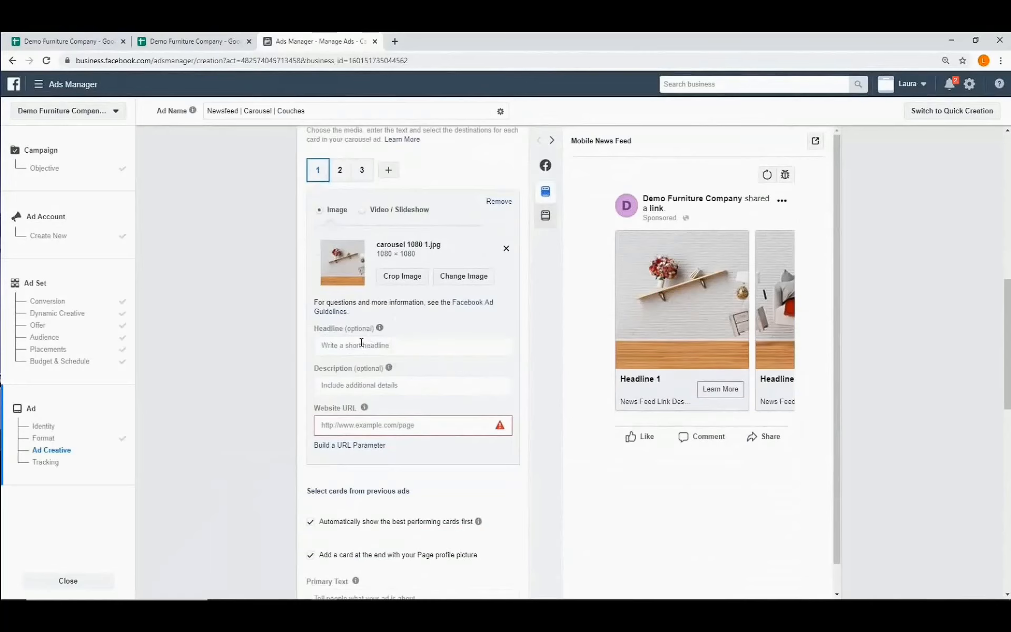
{"action": "left_click", "coordinate": [86, 43]}
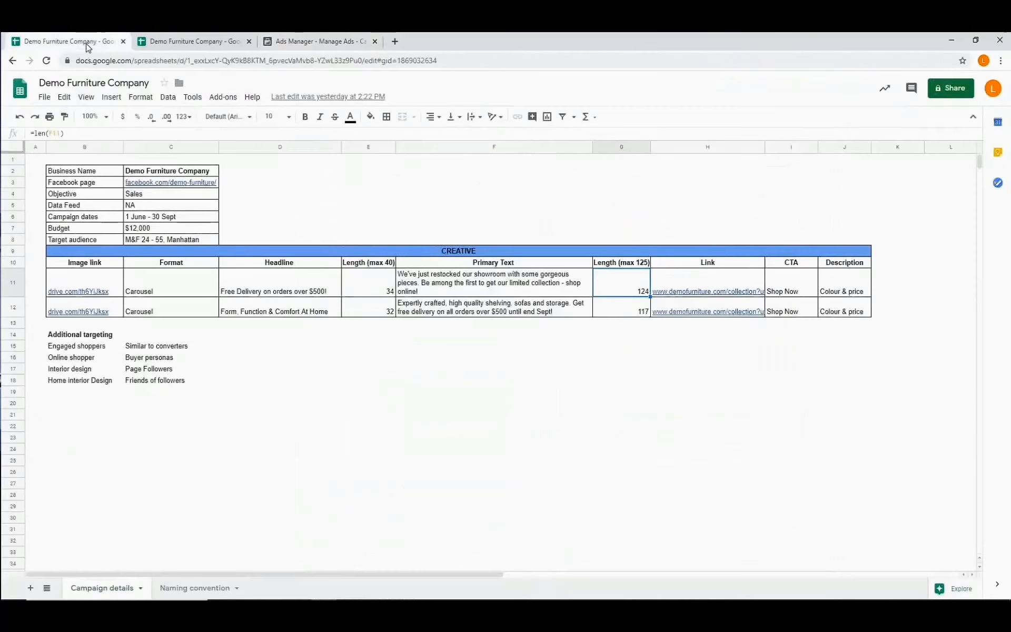
{"action": "left_click", "coordinate": [281, 289]}
{"action": "right_click", "coordinate": [282, 289]}
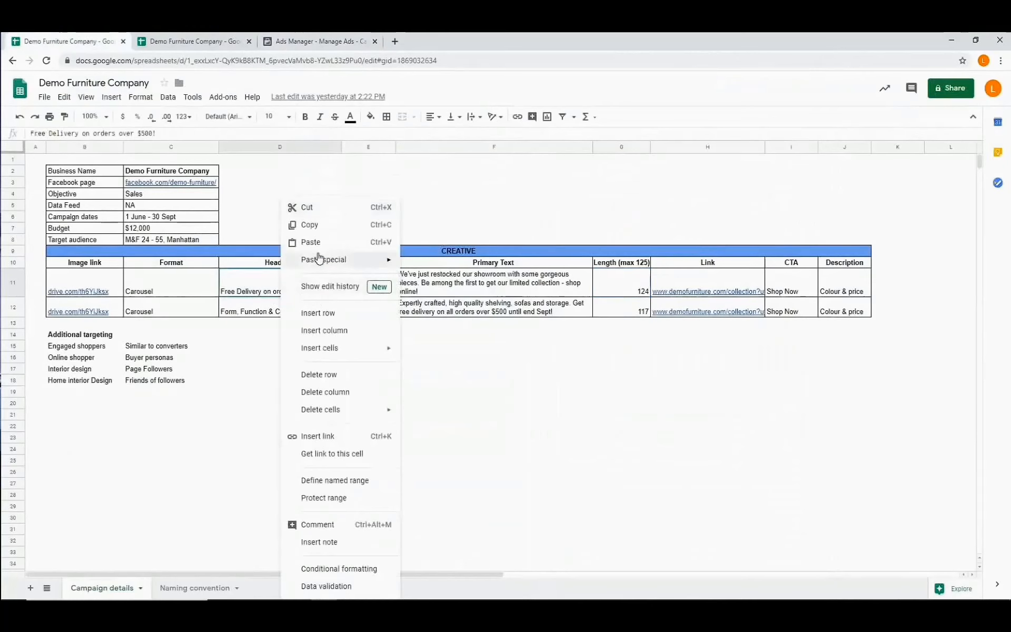
{"action": "left_click", "coordinate": [325, 230]}
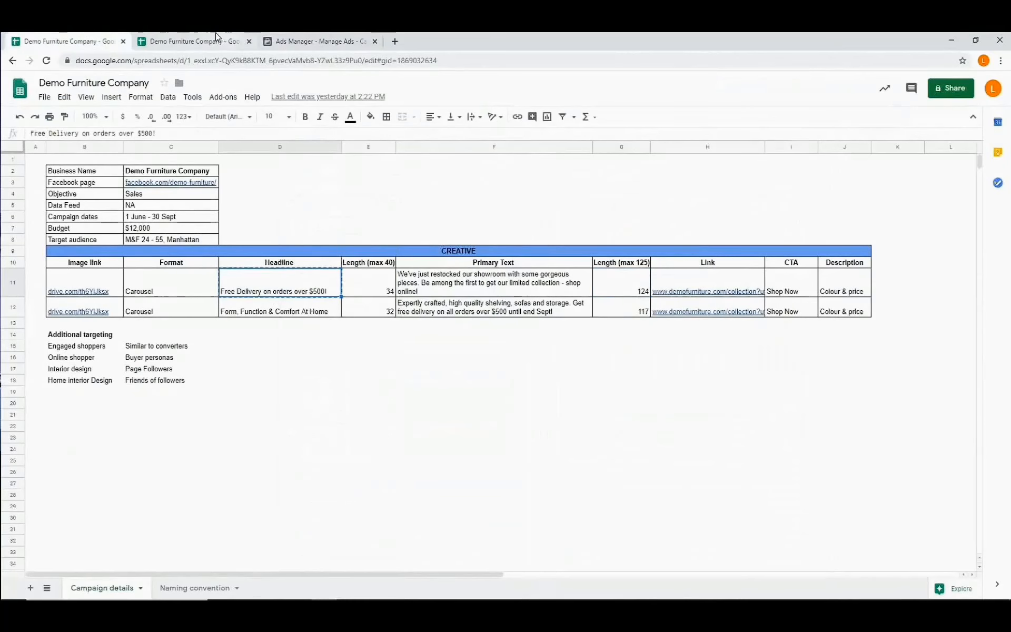
{"action": "left_click", "coordinate": [312, 41]}
{"action": "left_click", "coordinate": [389, 345]}
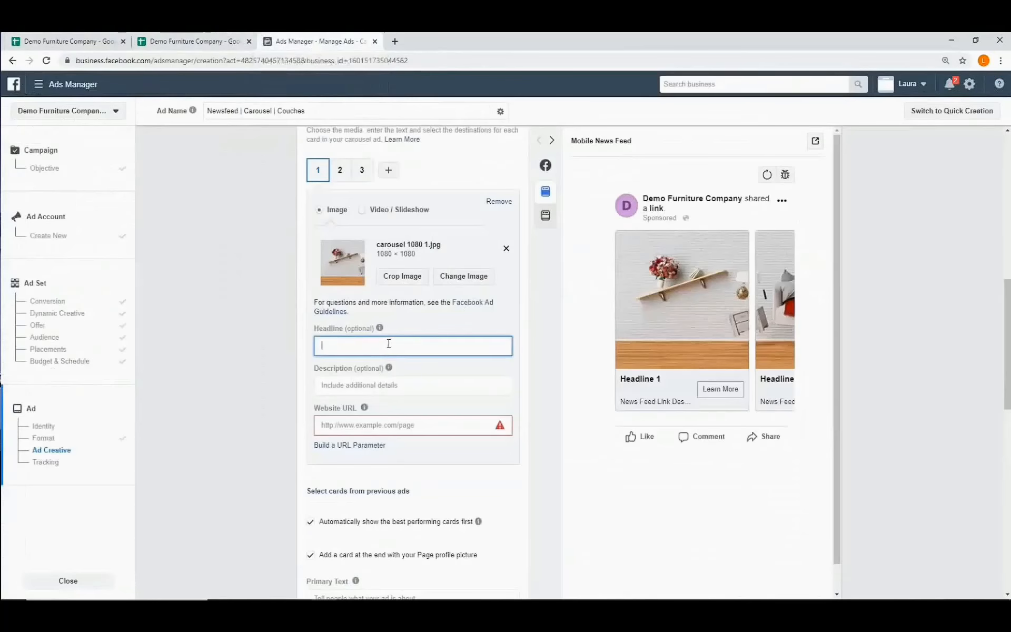
{"action": "right_click", "coordinate": [389, 345]}
{"action": "left_click", "coordinate": [417, 429]}
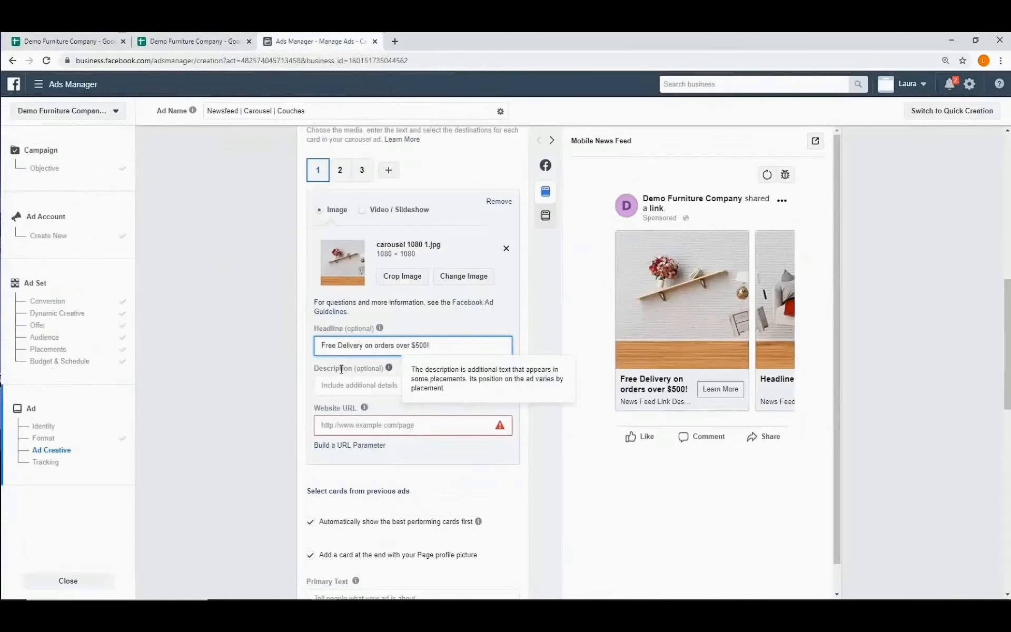
Copy the description "Colour & price" from the planning spreadsheet into the first carousel card's description
{"action": "left_click", "coordinate": [331, 385]}
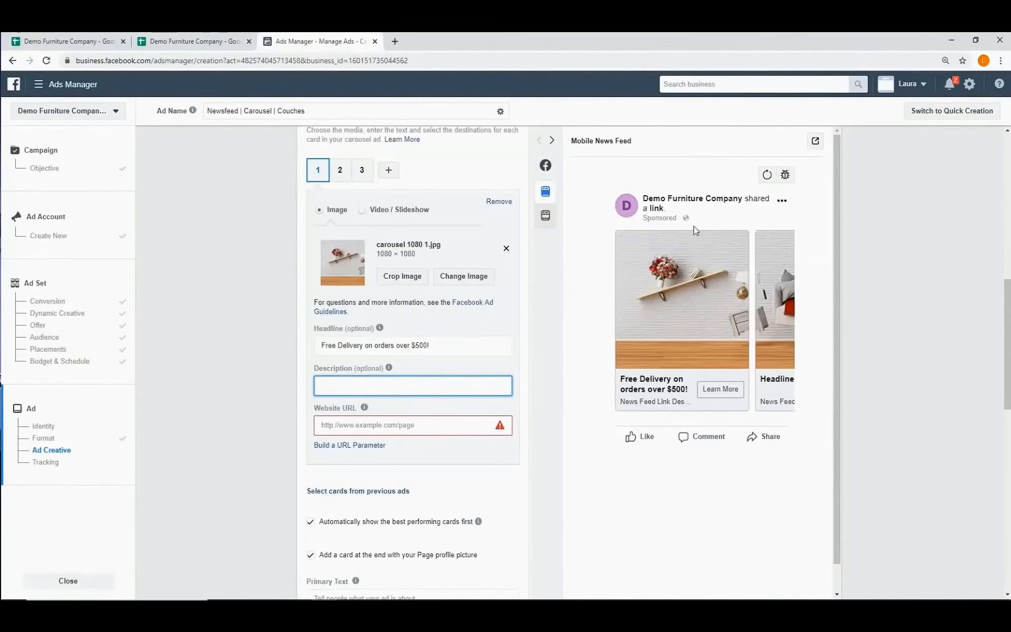
{"action": "left_click", "coordinate": [86, 43]}
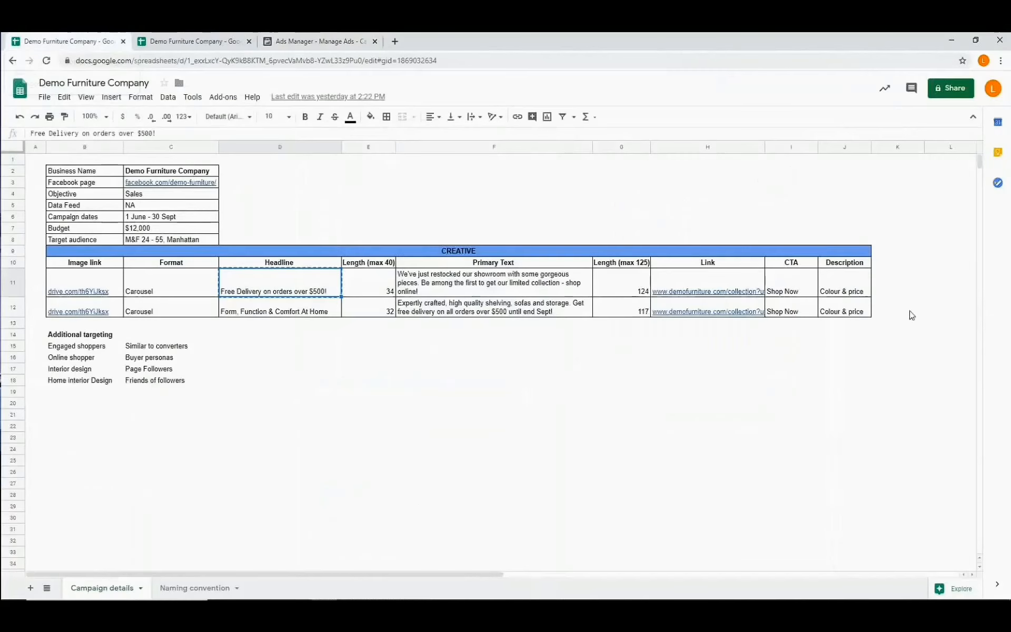
{"action": "left_click", "coordinate": [845, 294]}
{"action": "key", "text": "ctrl+c"}
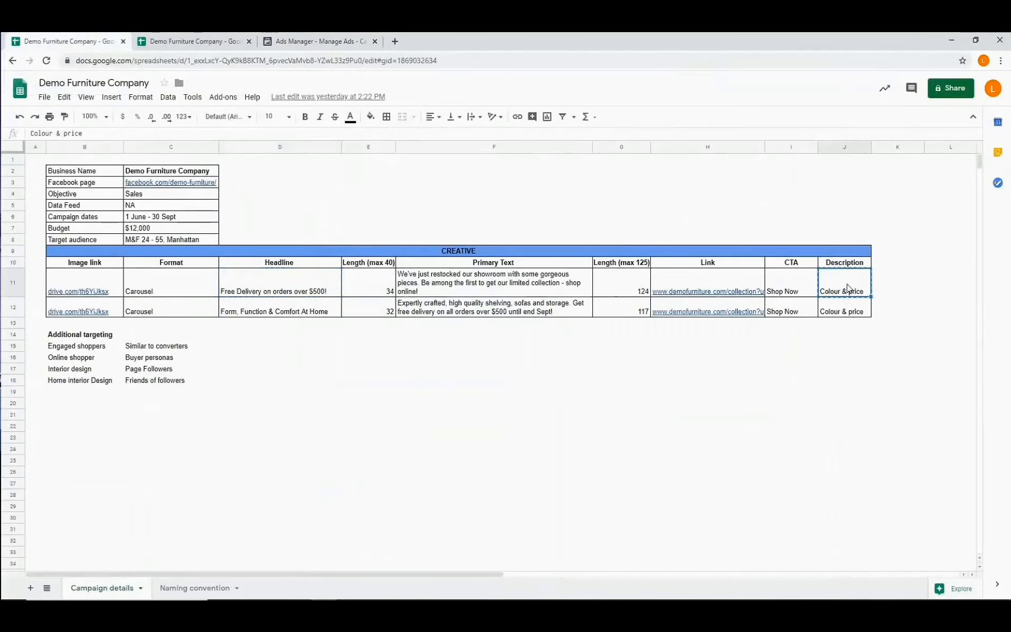
{"action": "right_click", "coordinate": [848, 292]}
{"action": "left_click", "coordinate": [877, 225]}
{"action": "left_click", "coordinate": [302, 37]}
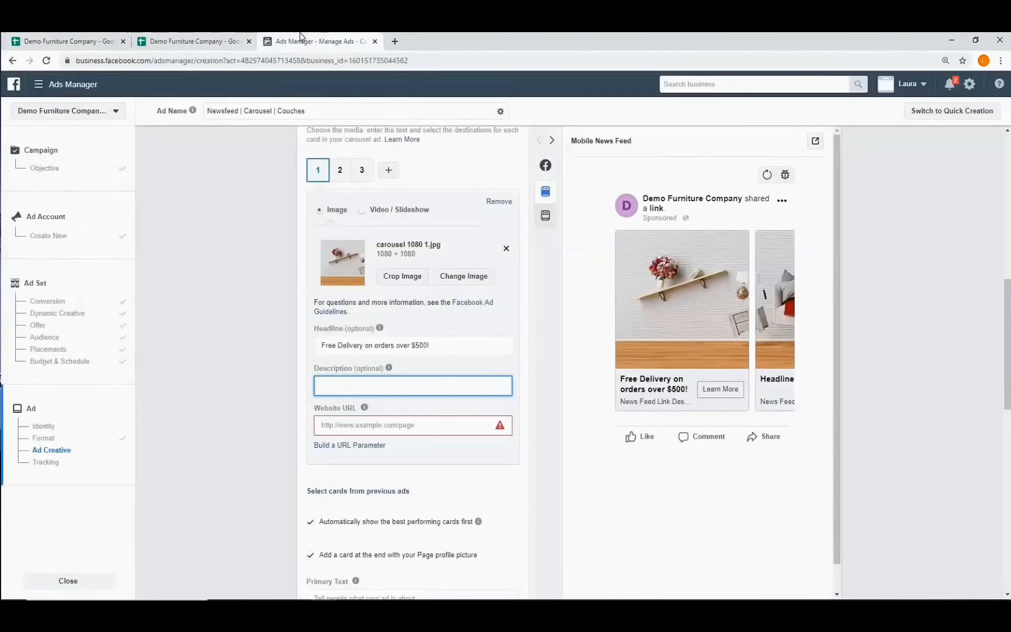
{"action": "right_click", "coordinate": [328, 388]}
{"action": "left_click", "coordinate": [353, 473]}
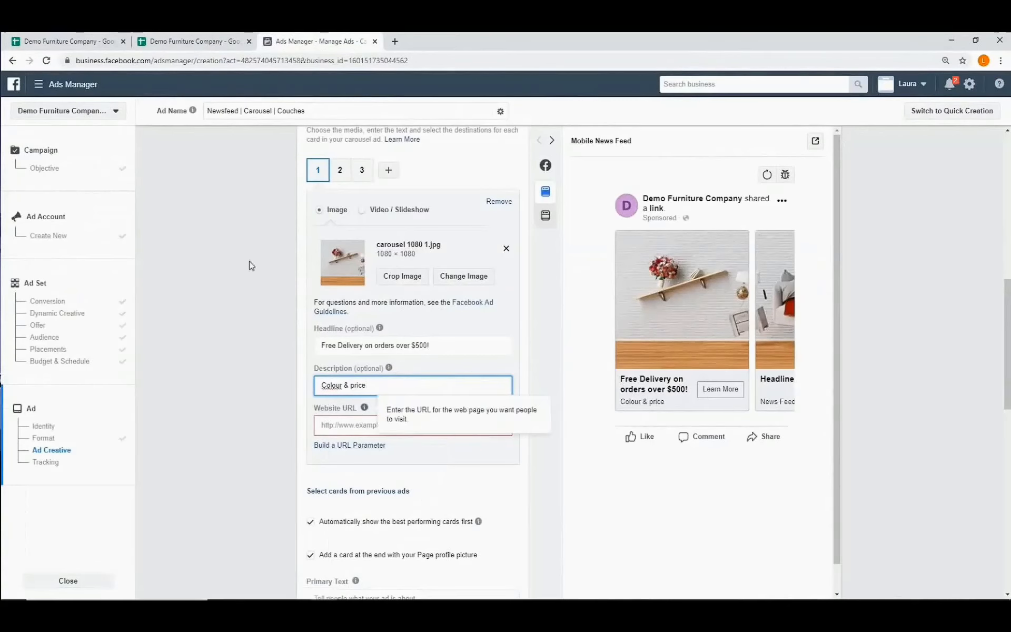
Copy the row 11 Free_Delivery link from the planning spreadsheet into the first card's website URL and review its URL parameters without applying changes
{"action": "left_click", "coordinate": [56, 41]}
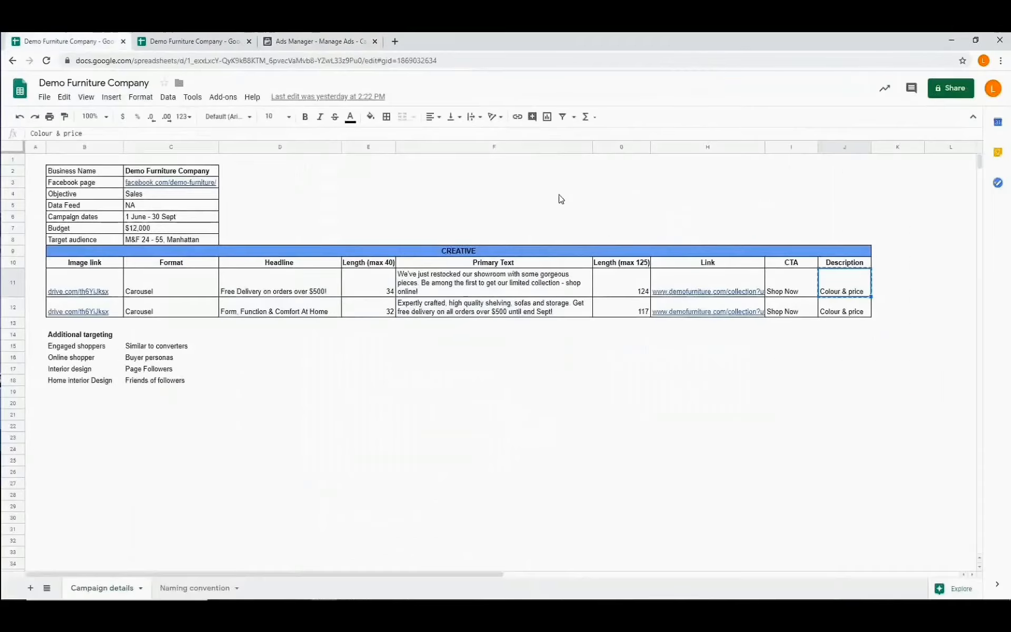
{"action": "left_click", "coordinate": [706, 282]}
{"action": "right_click", "coordinate": [705, 282]}
{"action": "left_click", "coordinate": [752, 190]}
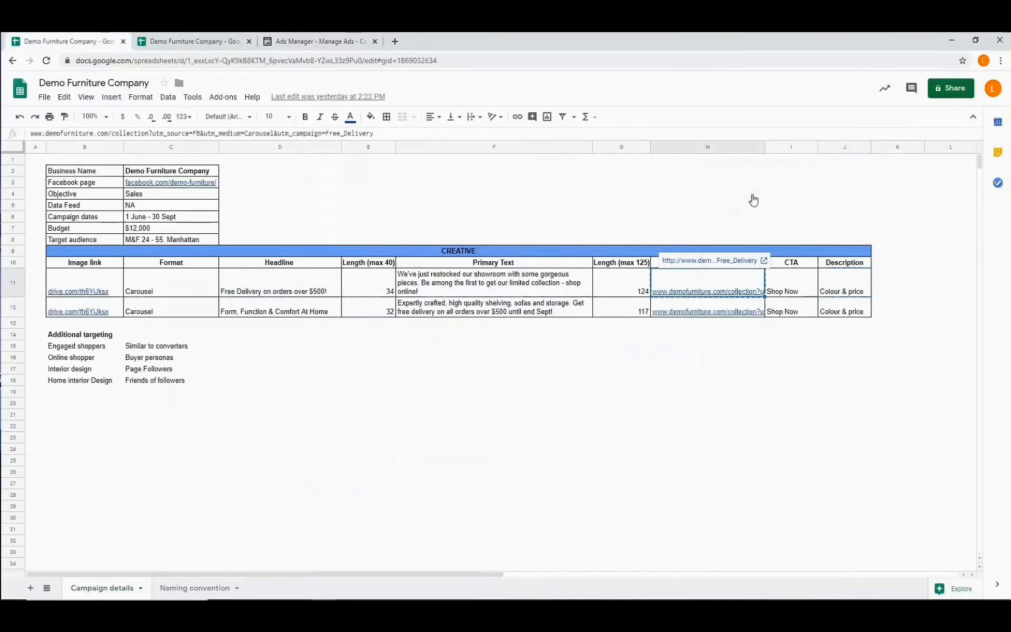
{"action": "left_click", "coordinate": [311, 41]}
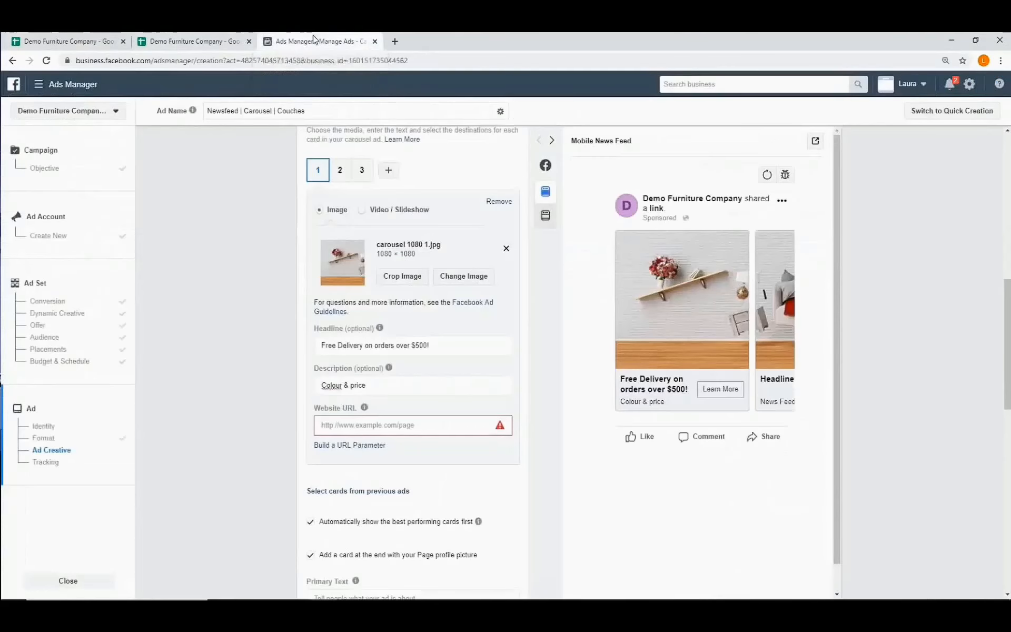
{"action": "left_click", "coordinate": [356, 426]}
{"action": "right_click", "coordinate": [356, 427]}
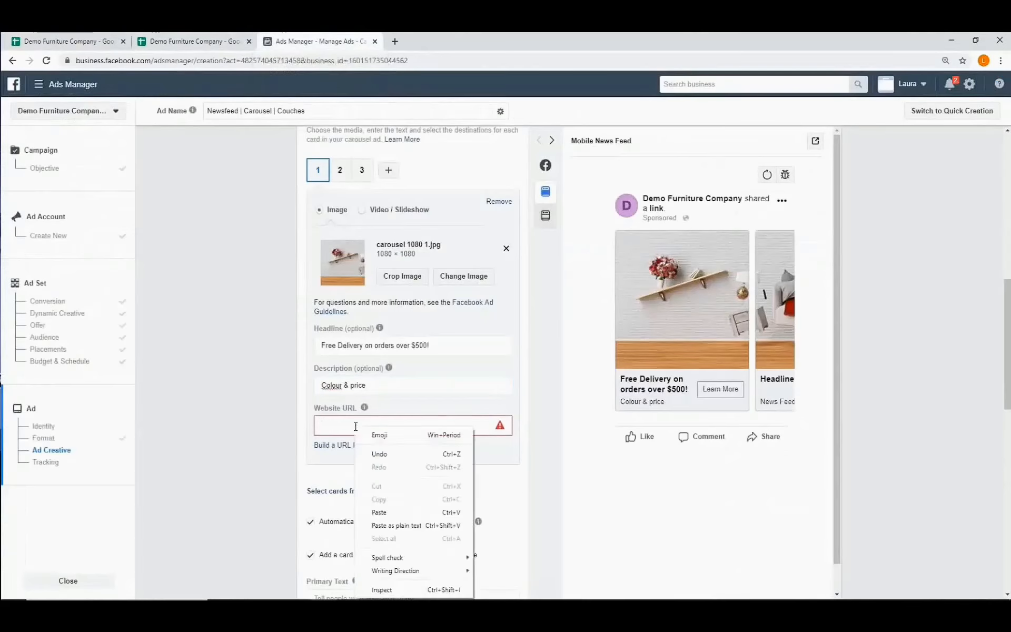
{"action": "left_click", "coordinate": [382, 512]}
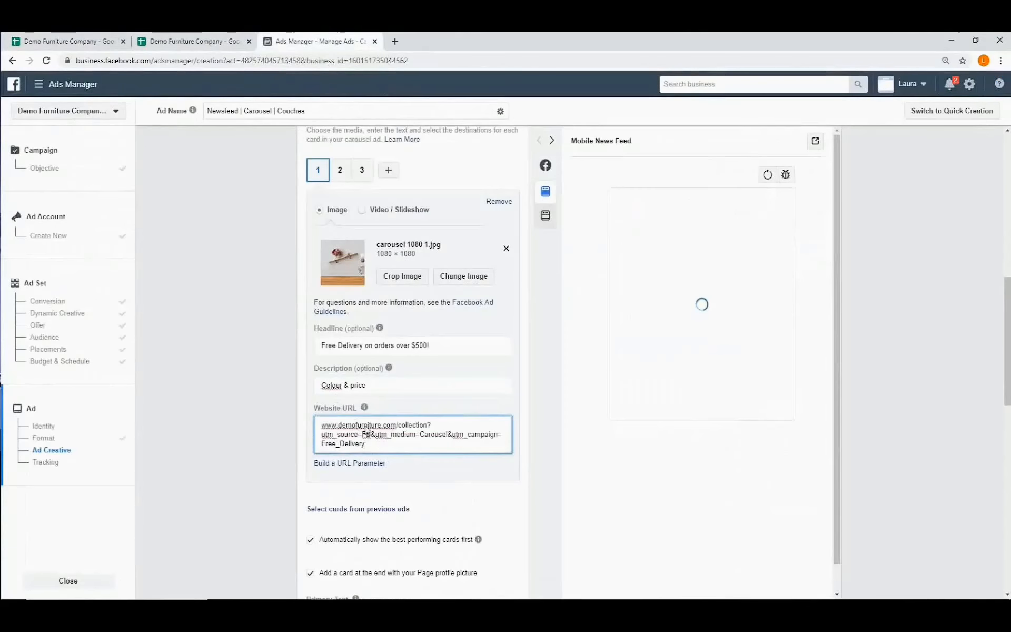
{"action": "left_click", "coordinate": [359, 464]}
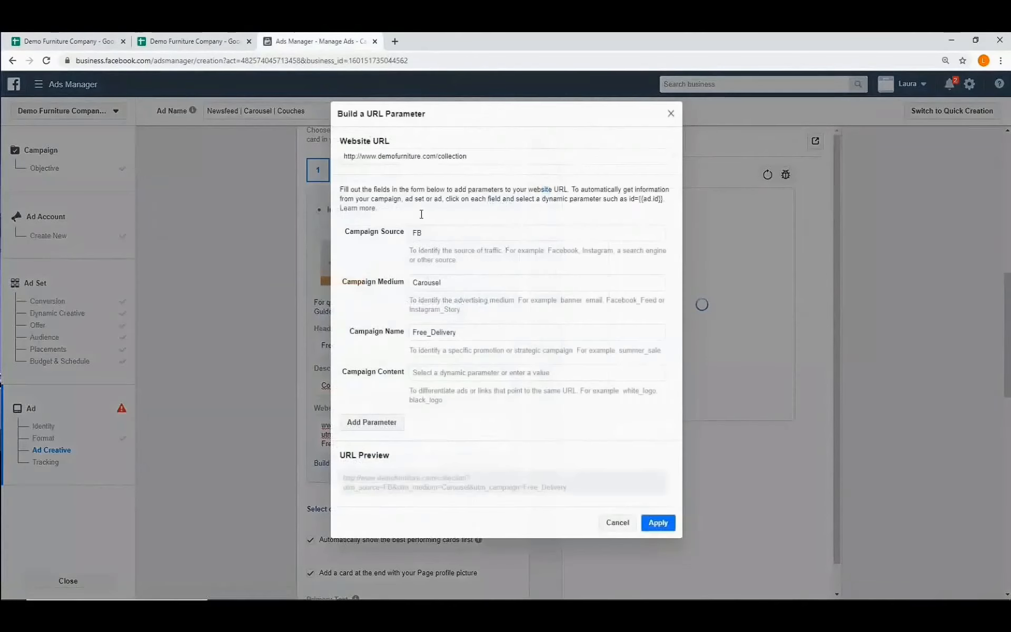
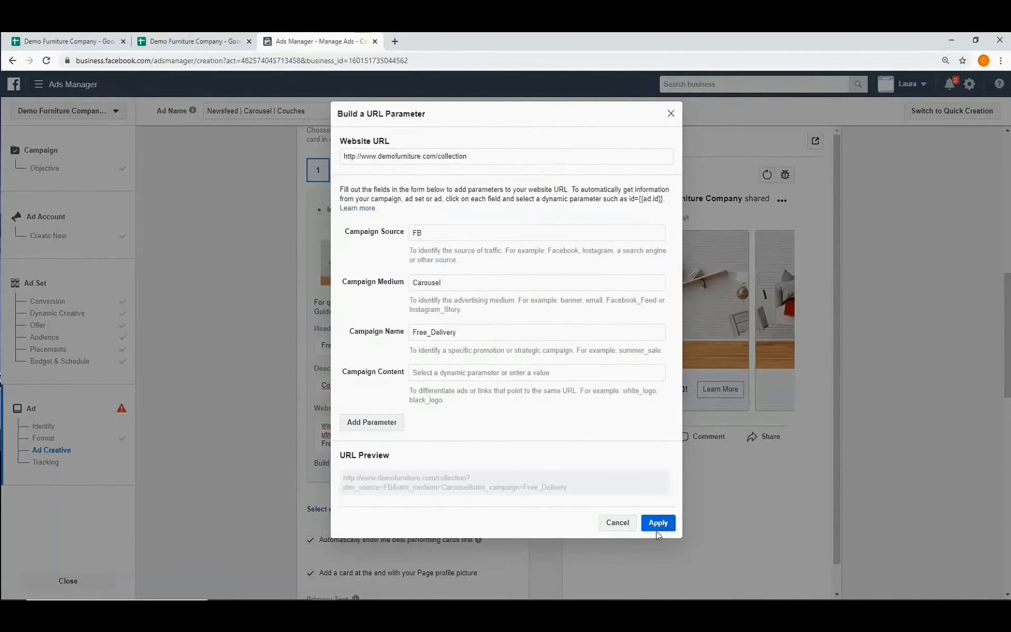
{"action": "left_click", "coordinate": [617, 523]}
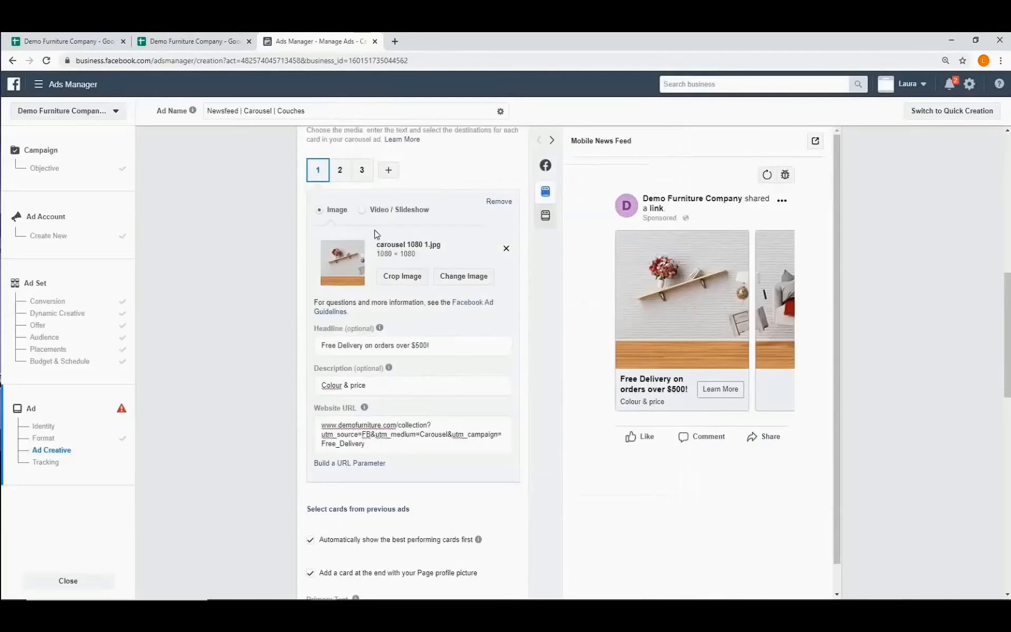
Fill the second carousel card with the headline "Free Delivery on orders over $500!" and description "Colour & price" from the planning spreadsheet
{"action": "left_click", "coordinate": [342, 174]}
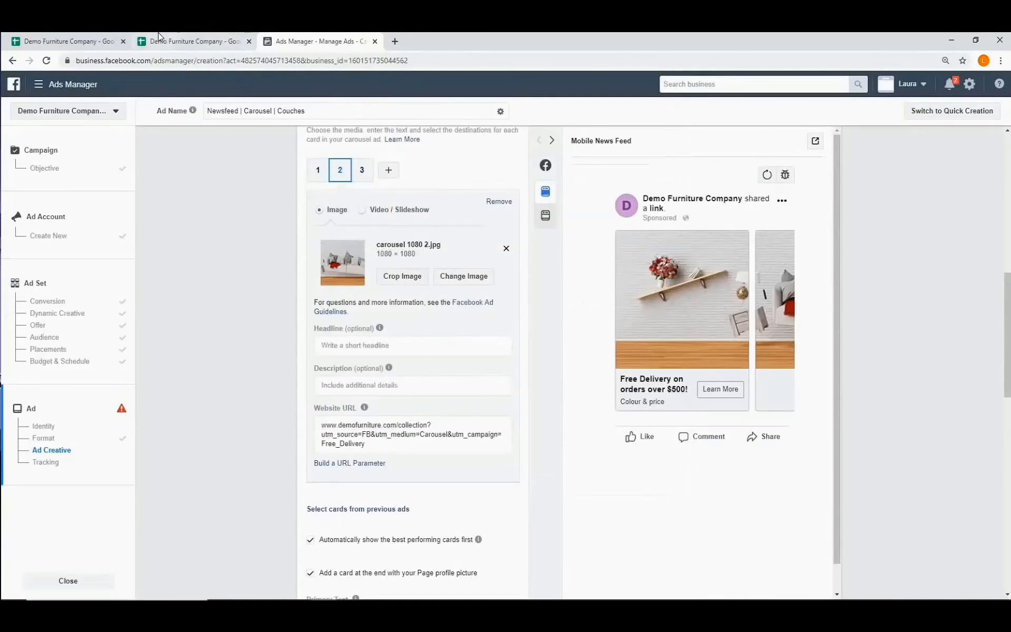
{"action": "left_click", "coordinate": [67, 40]}
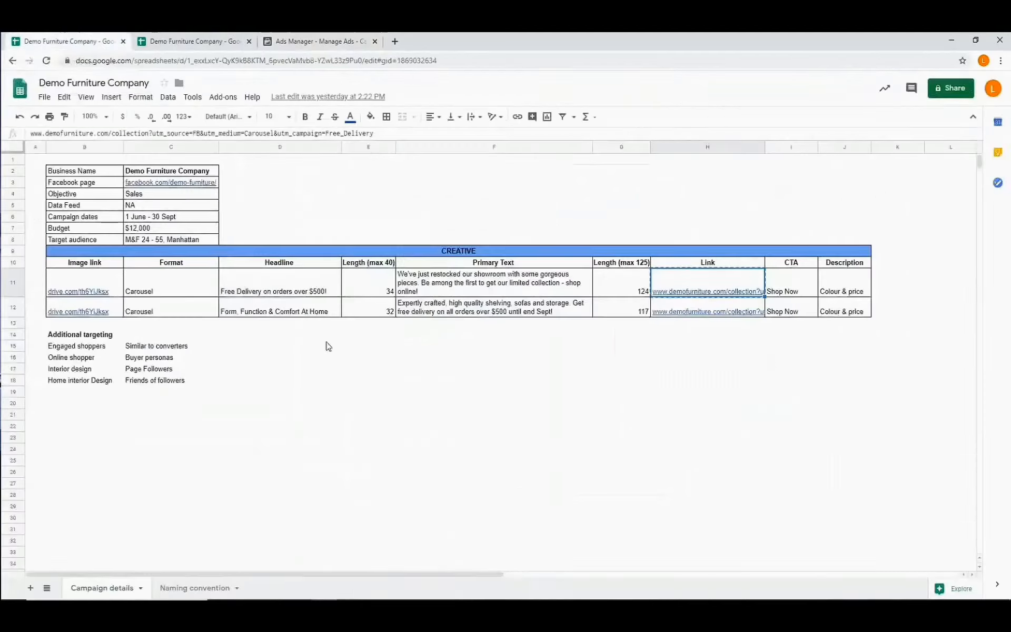
{"action": "right_click", "coordinate": [293, 292]}
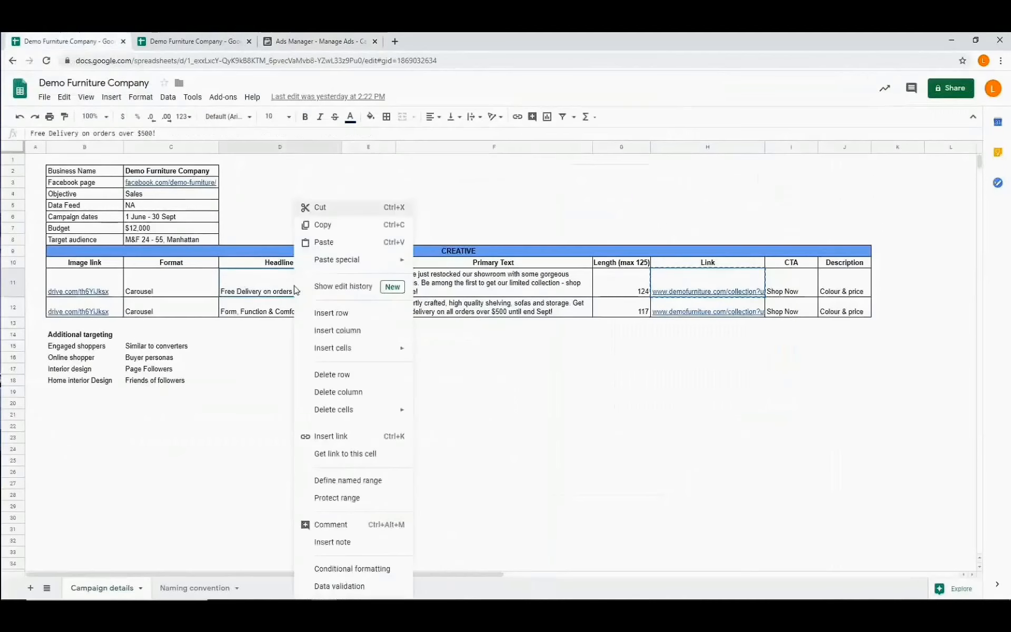
{"action": "left_click", "coordinate": [324, 227]}
{"action": "left_click", "coordinate": [176, 40]}
{"action": "left_click", "coordinate": [318, 39]}
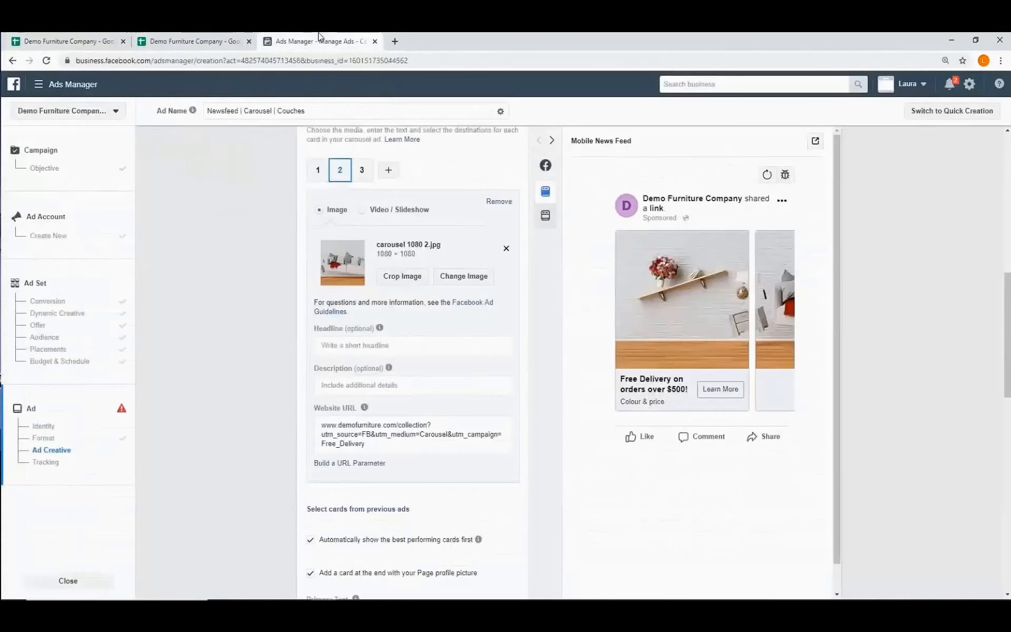
{"action": "left_click", "coordinate": [398, 344]}
{"action": "right_click", "coordinate": [399, 344]}
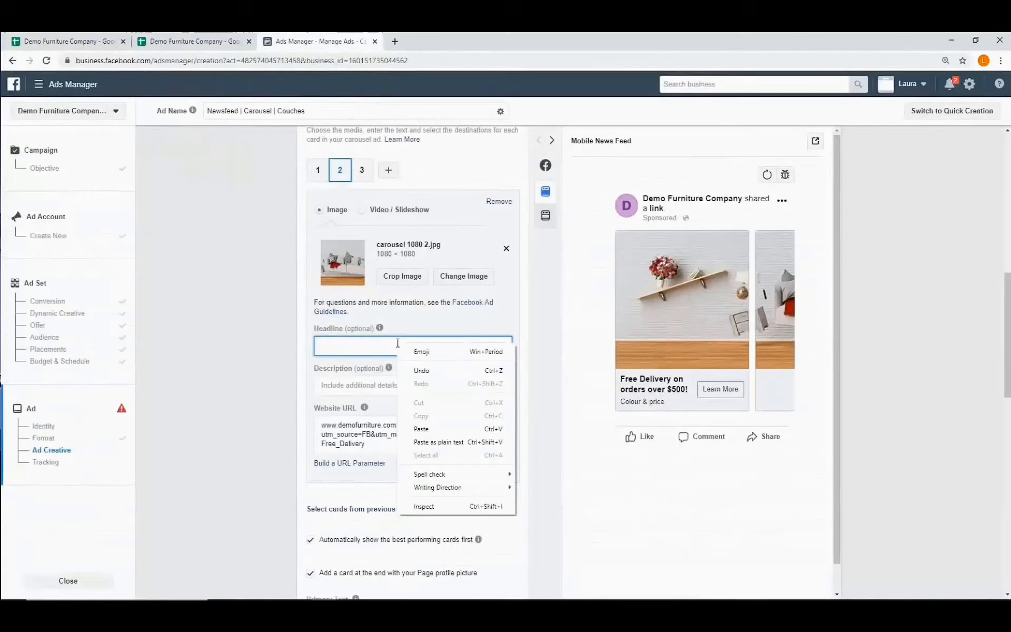
{"action": "left_click", "coordinate": [431, 435]}
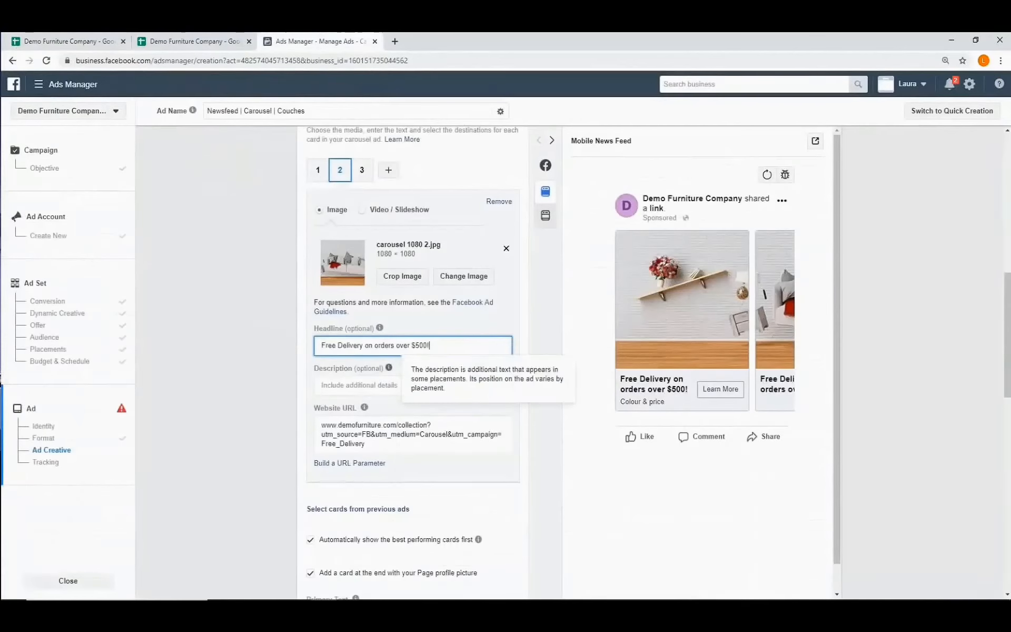
{"action": "left_click", "coordinate": [91, 42]}
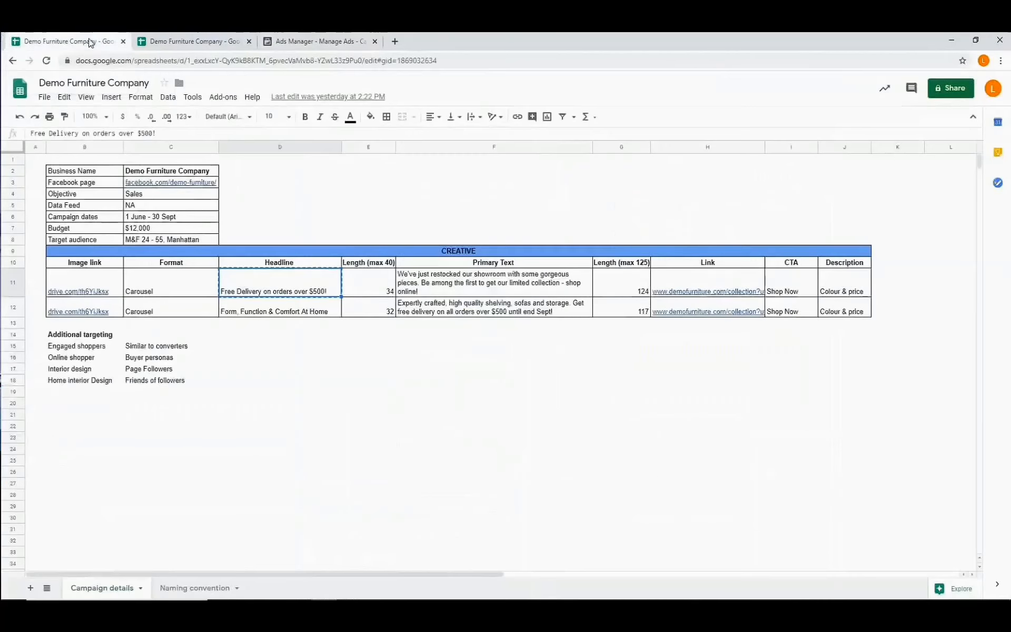
{"action": "left_click", "coordinate": [845, 291]}
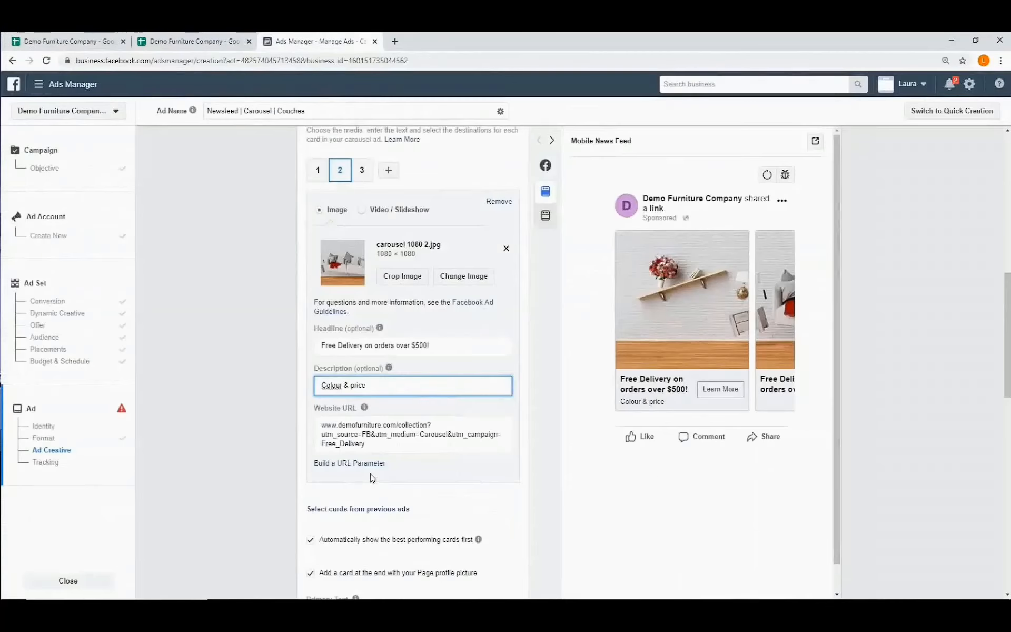
Copy the headline "Free Delivery on orders over $500!" from the planning spreadsheet into the third carousel card's headline
{"action": "left_click", "coordinate": [361, 169]}
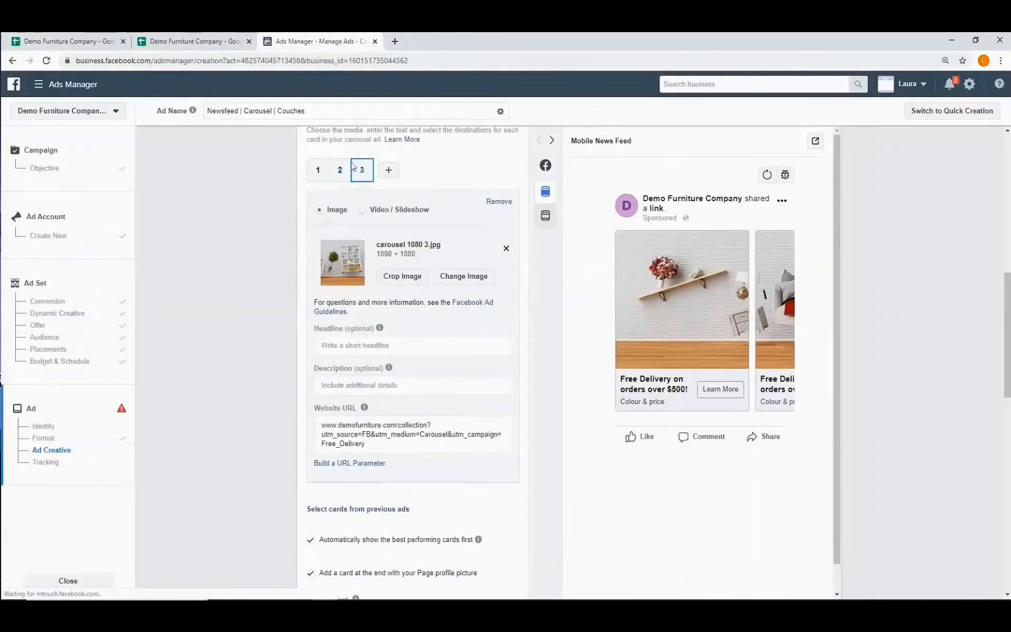
{"action": "left_click", "coordinate": [50, 40]}
{"action": "left_click", "coordinate": [287, 290]}
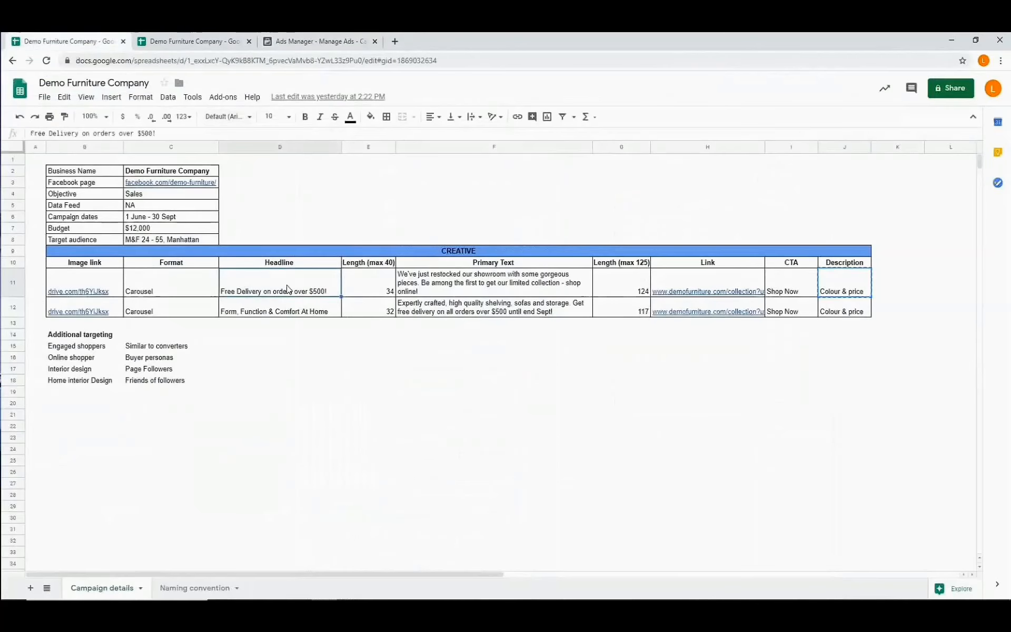
{"action": "right_click", "coordinate": [287, 289]}
{"action": "left_click", "coordinate": [316, 225]}
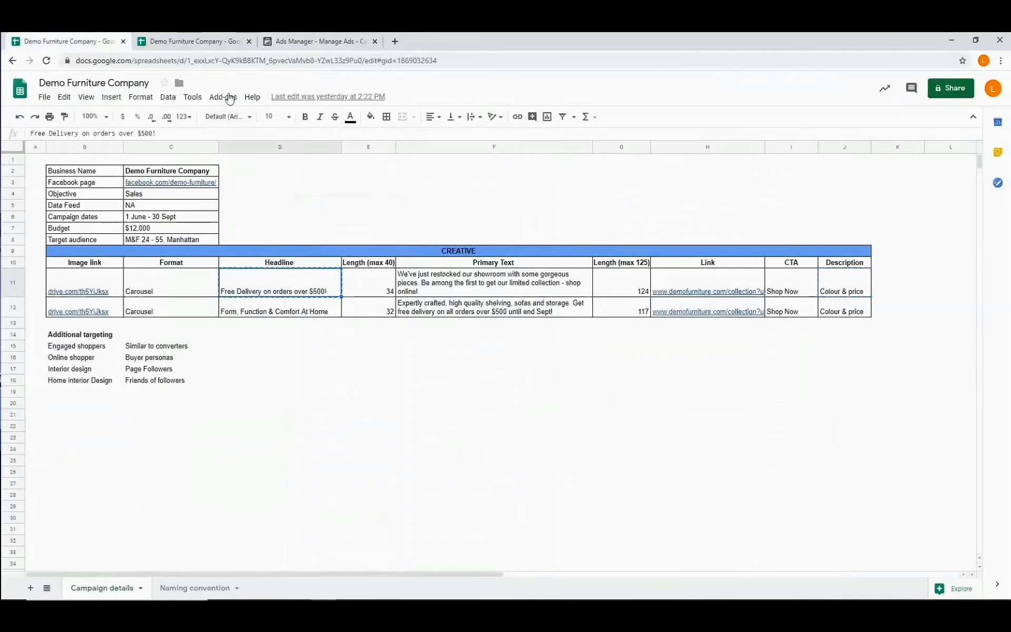
{"action": "left_click", "coordinate": [314, 41]}
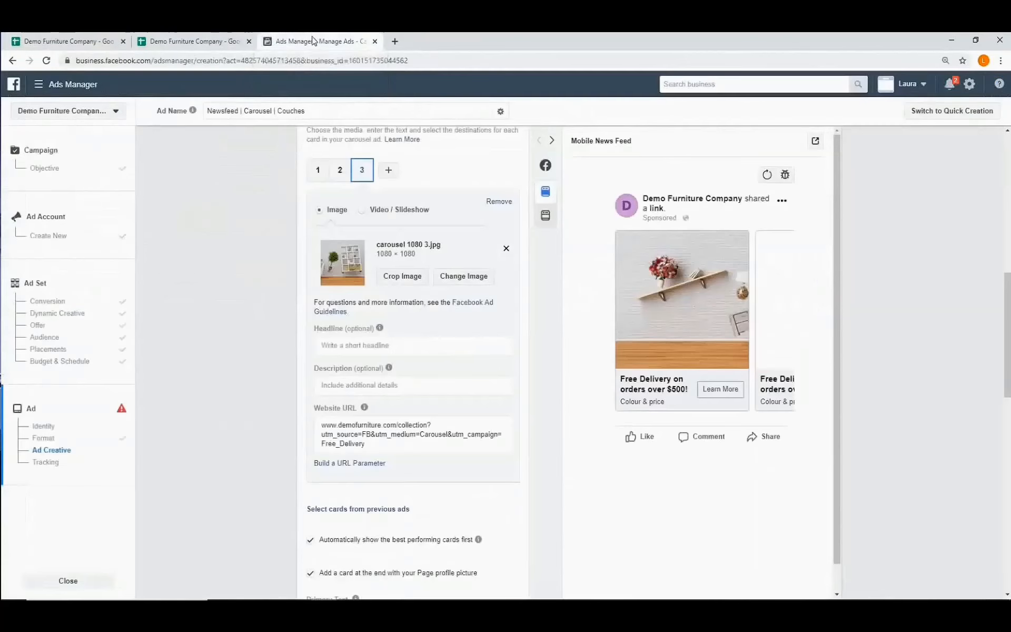
{"action": "left_click", "coordinate": [336, 345]}
{"action": "right_click", "coordinate": [337, 347]}
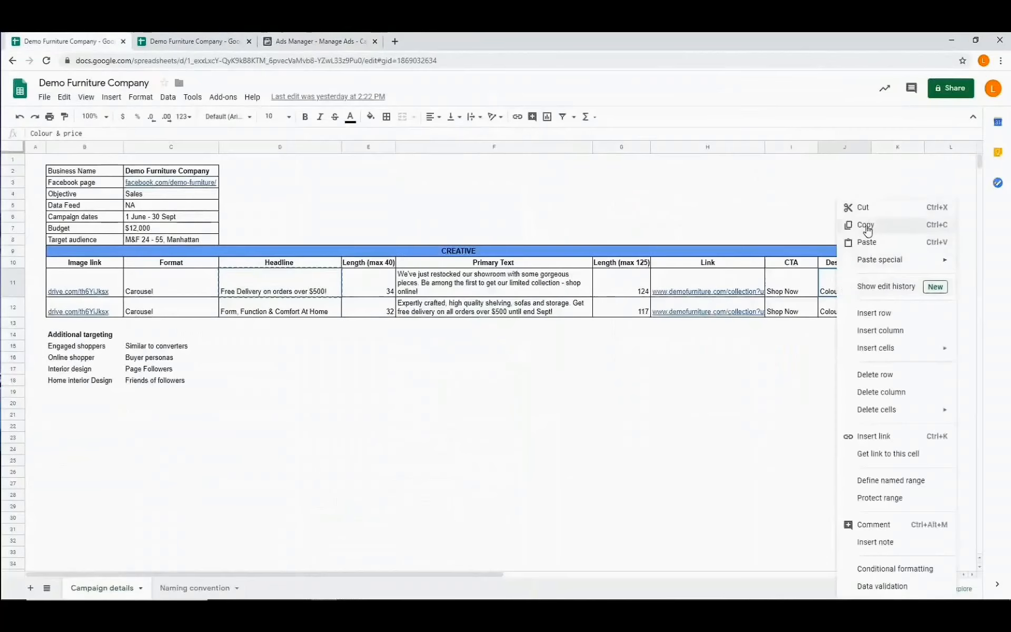
Copy the description "Colour & price" from row 11 of the planning spreadsheet into the third carousel card's description
{"action": "left_click", "coordinate": [871, 226]}
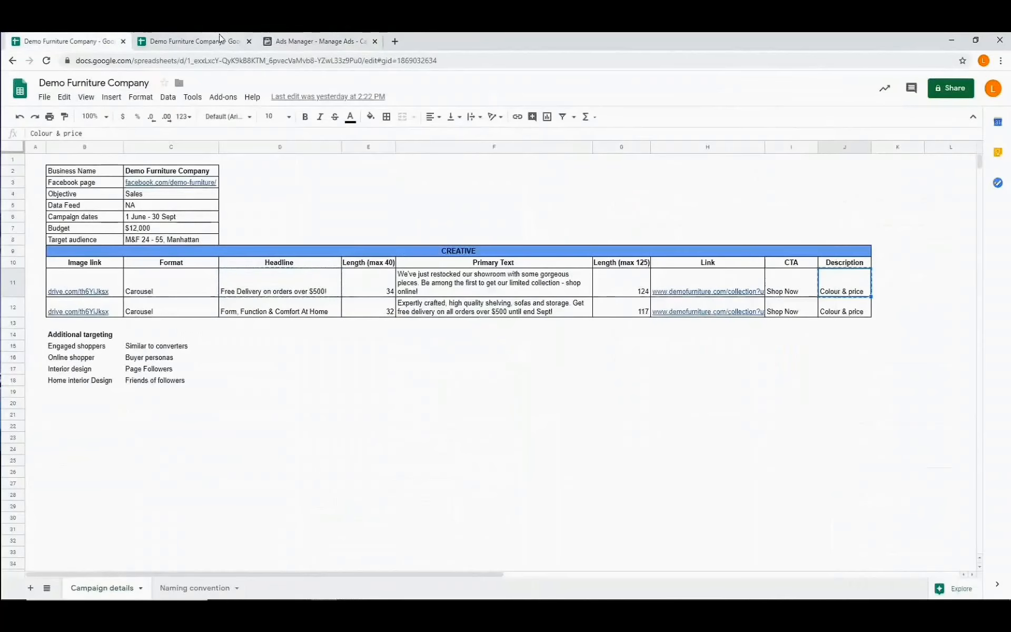
{"action": "left_click", "coordinate": [313, 41]}
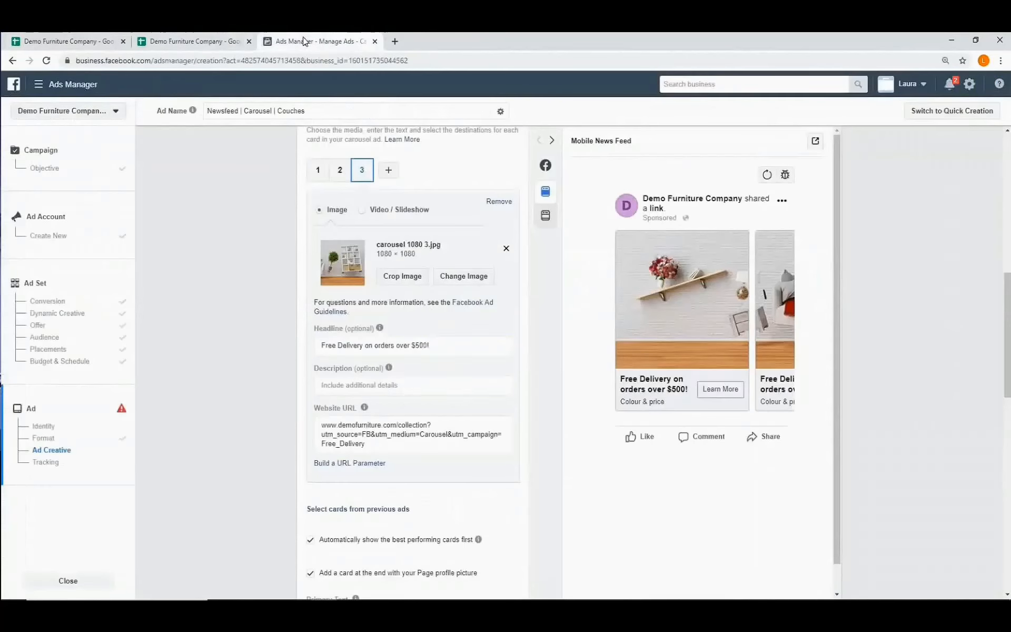
{"action": "left_click", "coordinate": [372, 390]}
{"action": "right_click", "coordinate": [372, 390]}
{"action": "left_click", "coordinate": [402, 477]}
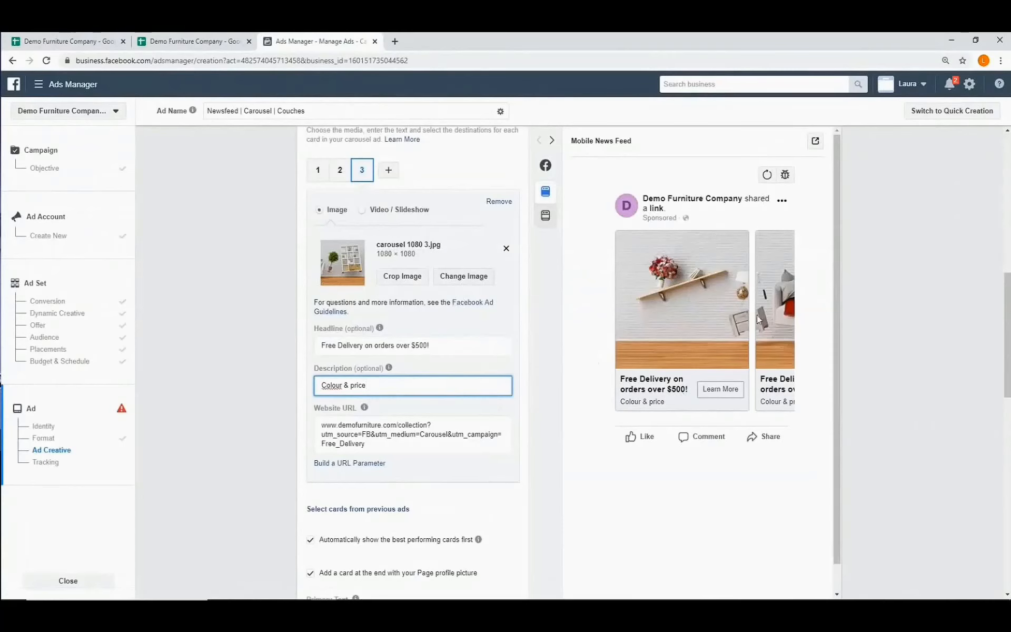
Turn off automatically showing the best performing cards first and adding an end card with the Page profile picture
{"action": "scroll", "coordinate": [430, 416], "scroll_direction": "down", "scroll_amount": 2}
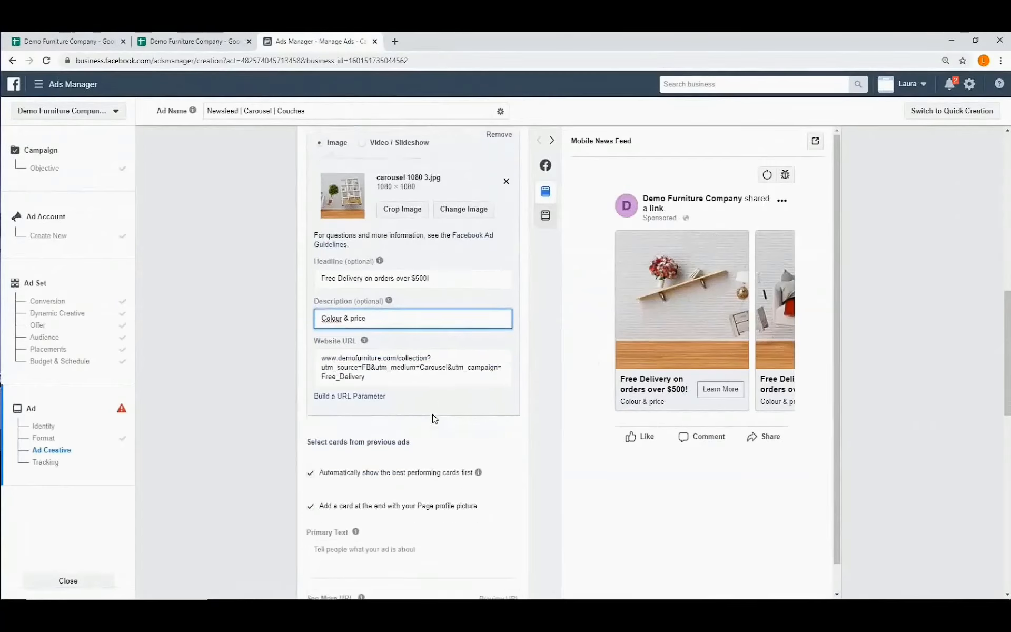
{"action": "scroll", "coordinate": [433, 419], "scroll_direction": "down", "scroll_amount": 4}
{"action": "left_click", "coordinate": [456, 337]}
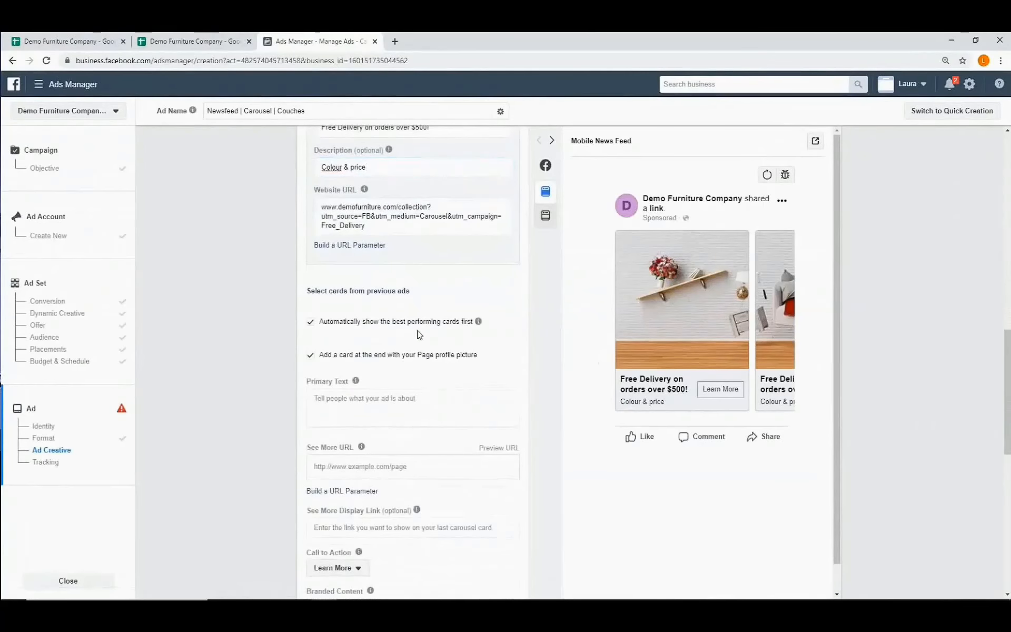
{"action": "left_click", "coordinate": [311, 324]}
{"action": "left_click", "coordinate": [310, 355]}
{"action": "scroll", "coordinate": [400, 362], "scroll_direction": "down", "scroll_amount": 1}
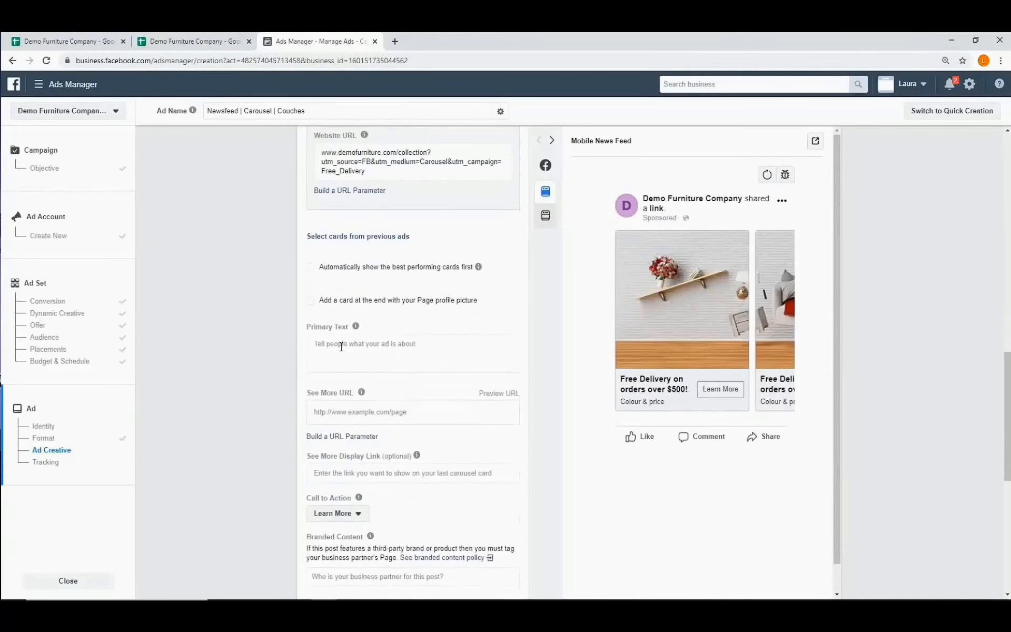
Copy the row 11 primary text, starting "We've just restocked our showroom", from the planning spreadsheet into the ad's primary text
{"action": "left_click", "coordinate": [50, 41]}
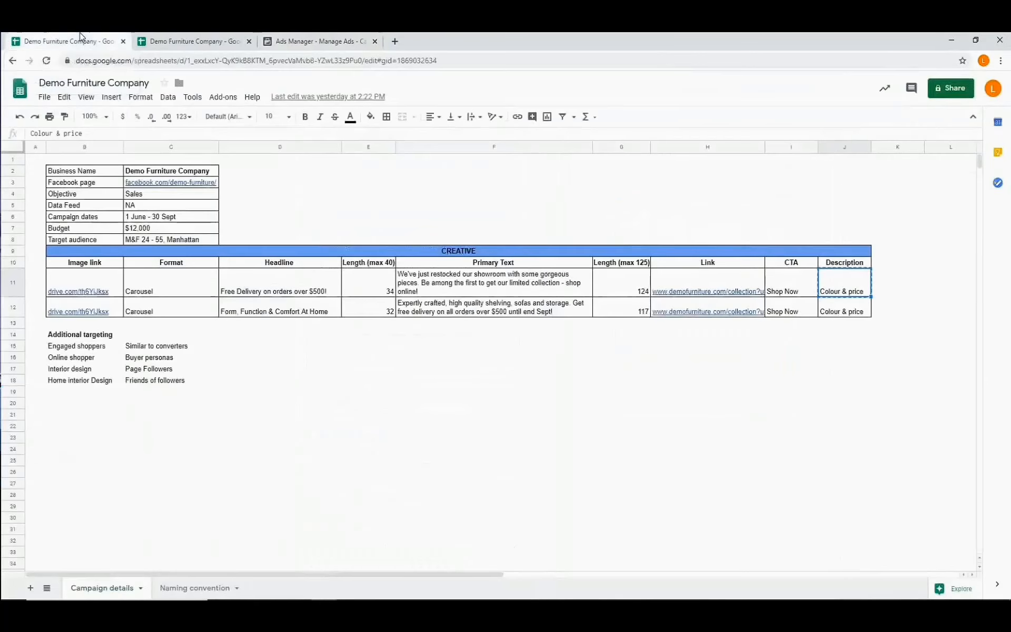
{"action": "left_click", "coordinate": [451, 284]}
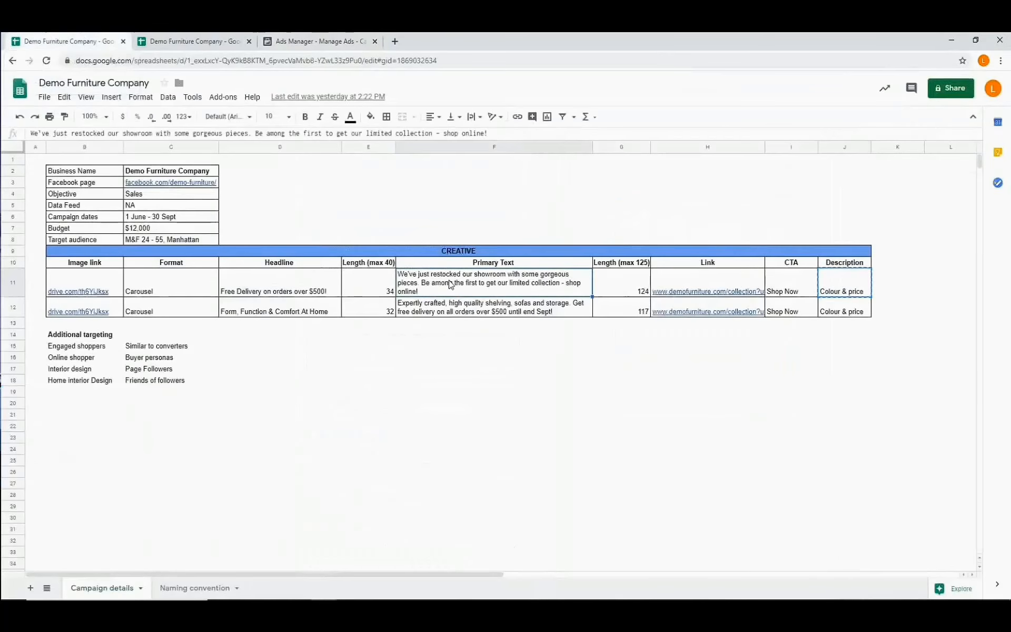
{"action": "right_click", "coordinate": [451, 284]}
{"action": "left_click", "coordinate": [484, 232]}
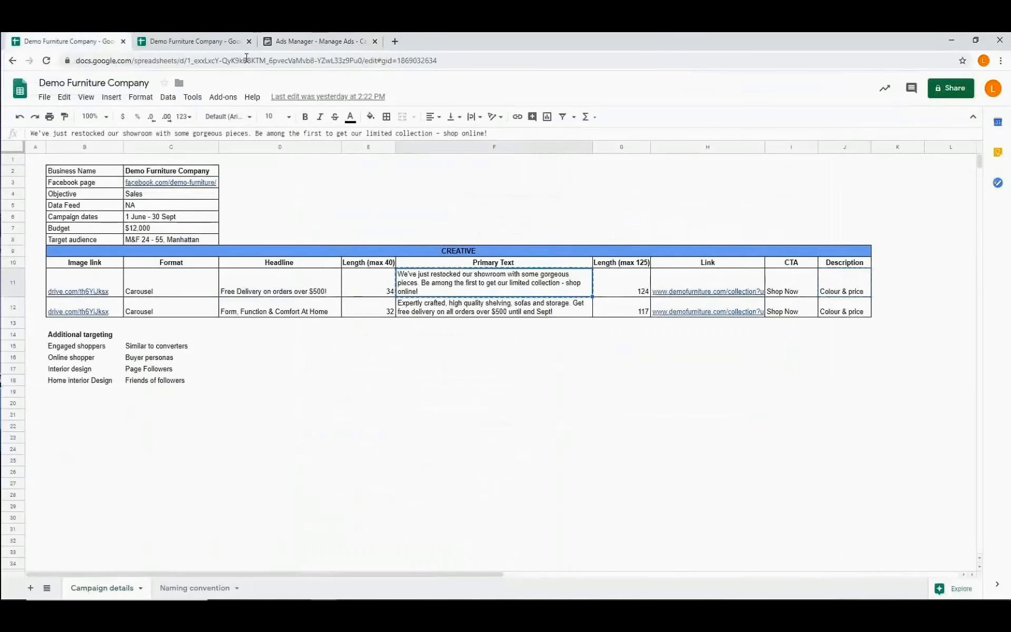
{"action": "left_click", "coordinate": [318, 41]}
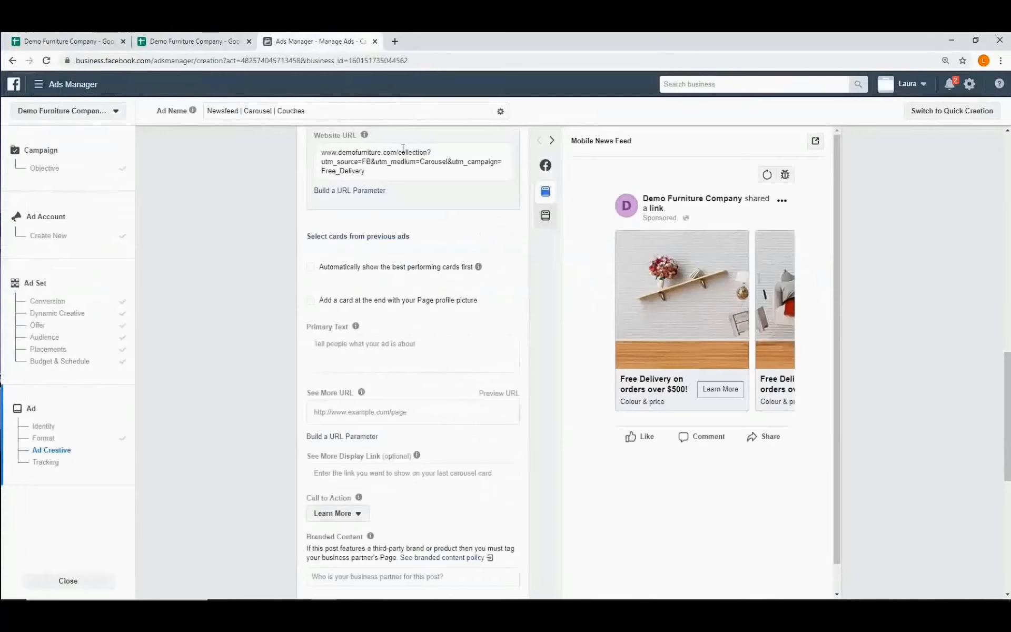
{"action": "left_click", "coordinate": [363, 351]}
{"action": "right_click", "coordinate": [361, 348]}
{"action": "left_click", "coordinate": [404, 429]}
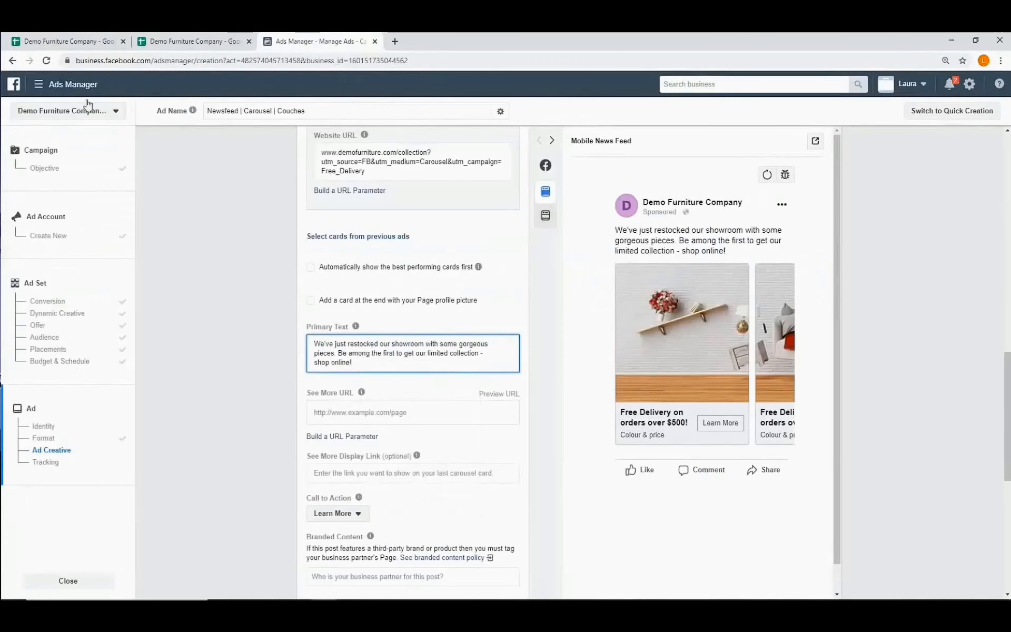
Copy the row 11 Free_Delivery link from the planning spreadsheet into the ad's See More URL and check the display link's help
{"action": "left_click", "coordinate": [62, 41]}
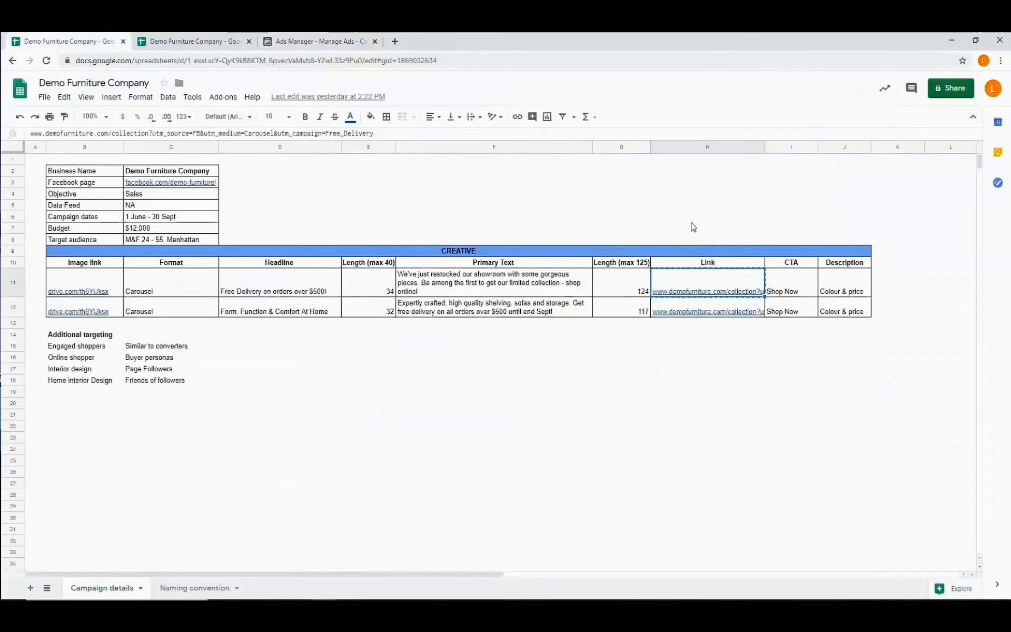
{"action": "right_click", "coordinate": [709, 277]}
{"action": "left_click", "coordinate": [740, 190]}
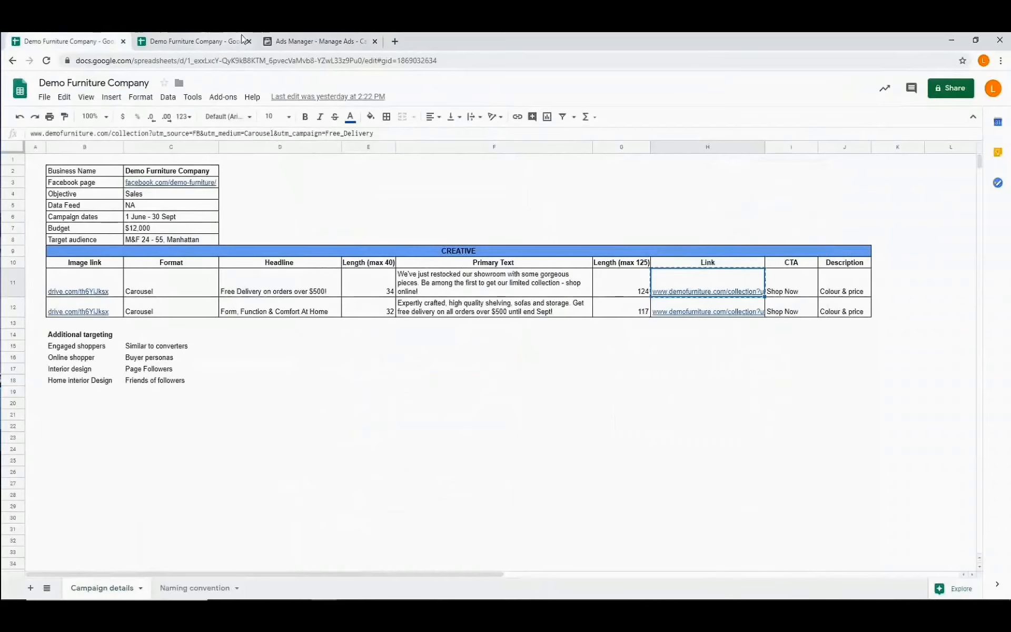
{"action": "left_click", "coordinate": [295, 41]}
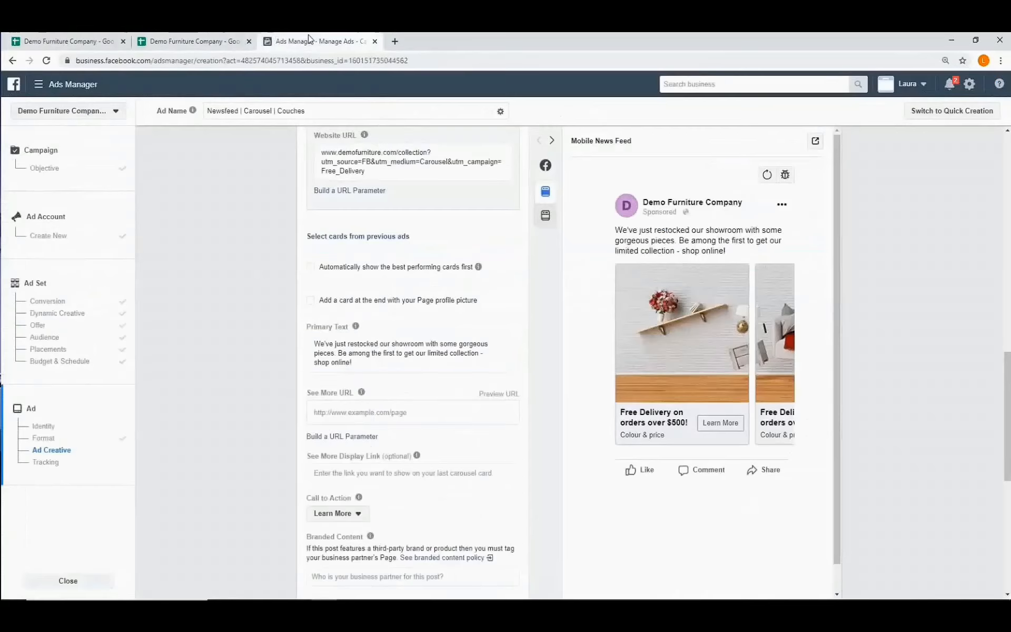
{"action": "left_click", "coordinate": [331, 414]}
{"action": "right_click", "coordinate": [331, 415]}
{"action": "left_click", "coordinate": [357, 501]}
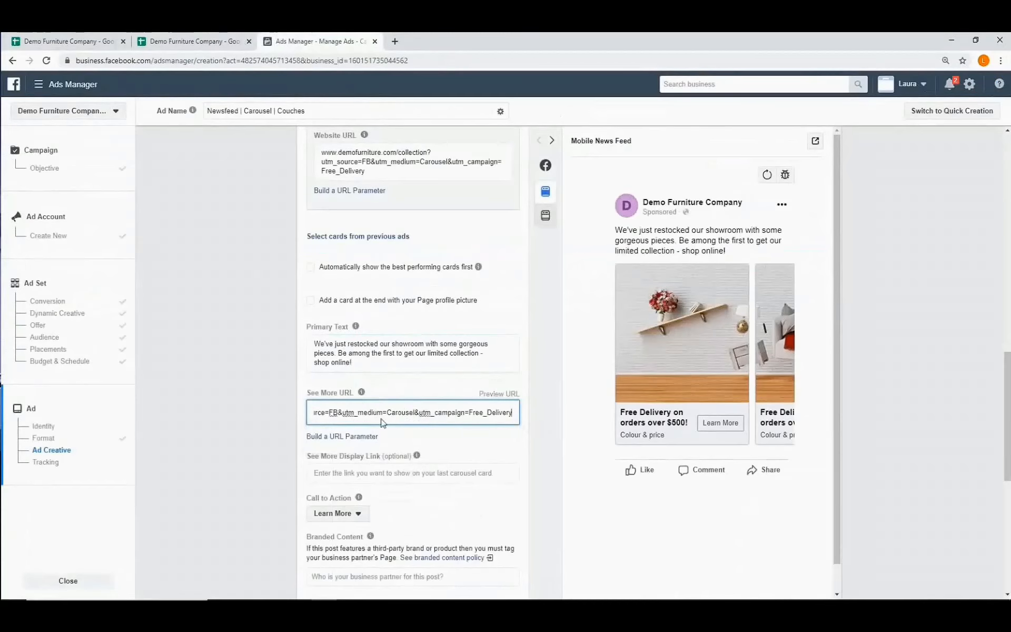
{"action": "scroll", "coordinate": [398, 422], "scroll_direction": "up", "scroll_amount": 2}
{"action": "scroll", "coordinate": [396, 405], "scroll_direction": "up", "scroll_amount": 1}
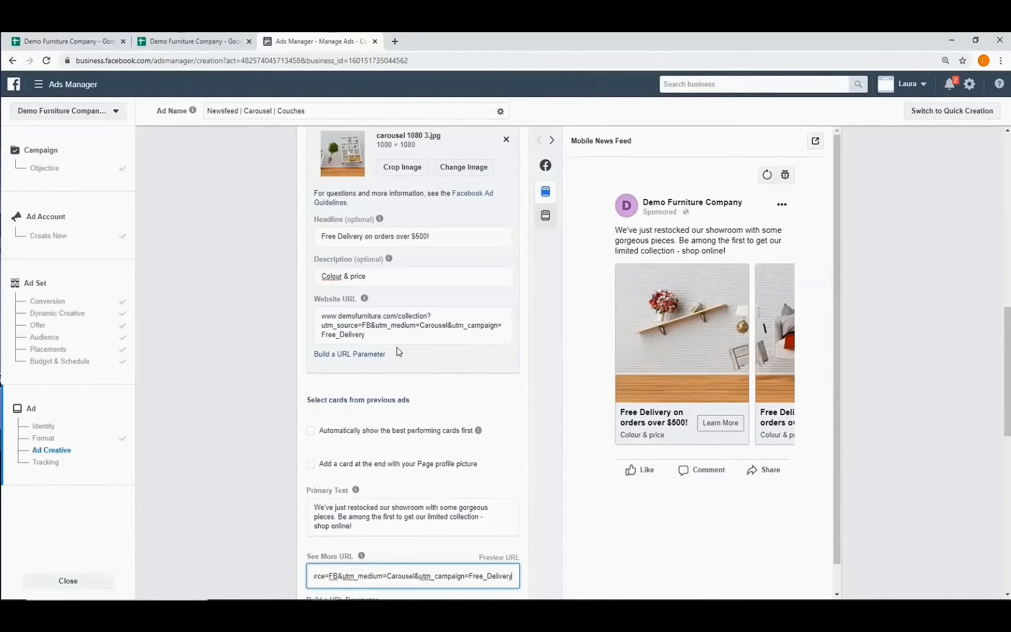
{"action": "scroll", "coordinate": [402, 350], "scroll_direction": "down", "scroll_amount": 3}
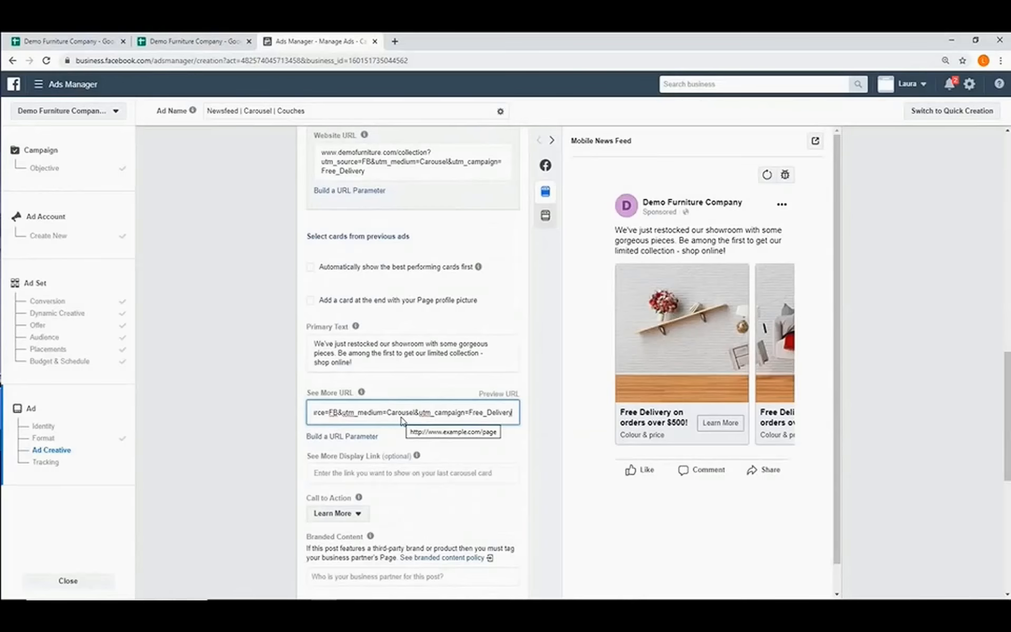
{"action": "left_click", "coordinate": [319, 457]}
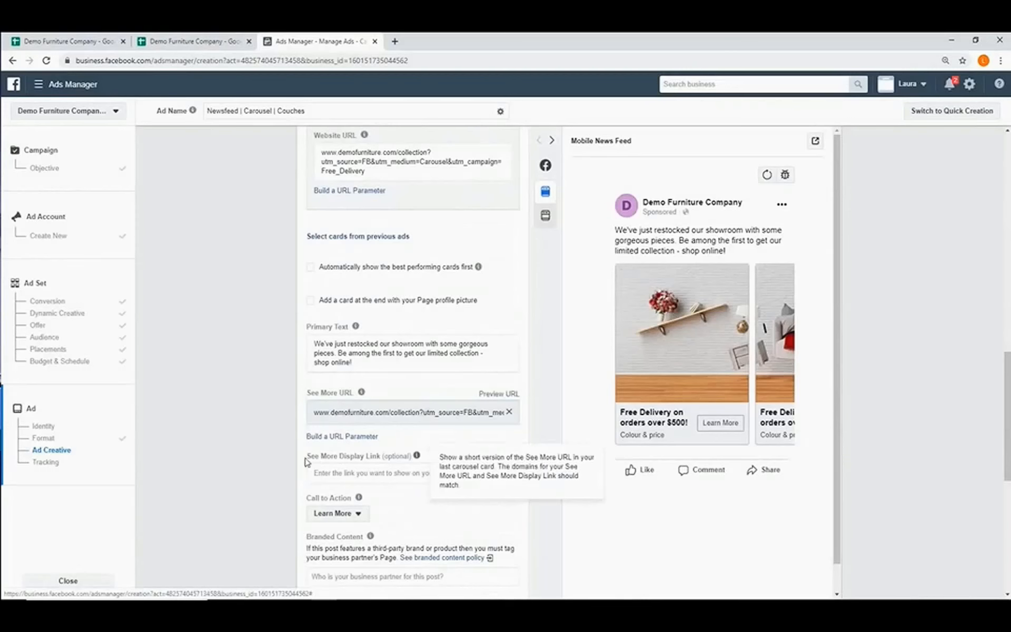
{"action": "mouse_move", "coordinate": [336, 457]}
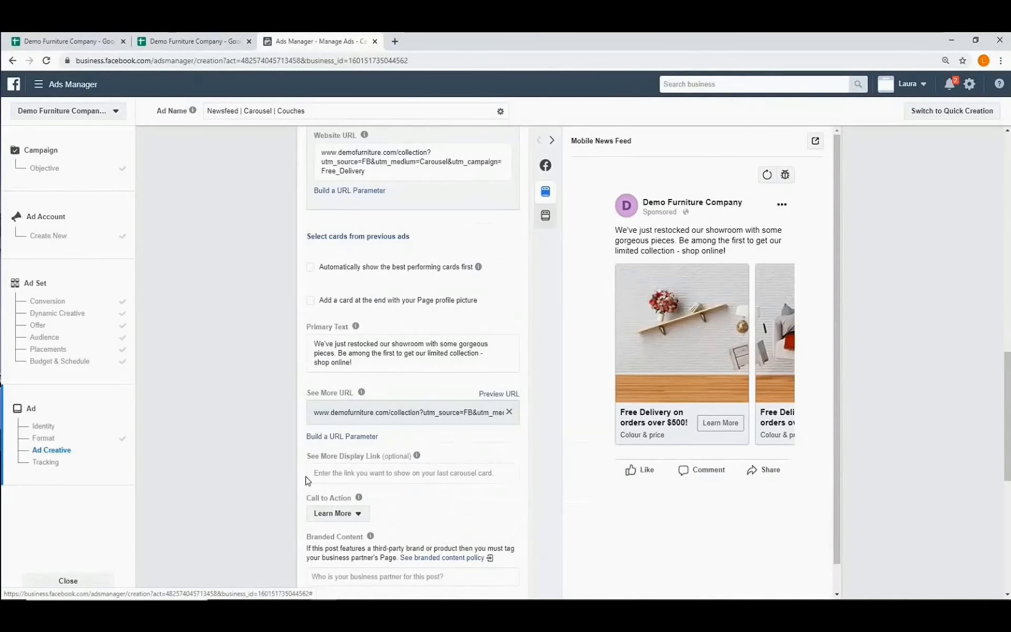
Set the ad's call to action to Shop Now
{"action": "scroll", "coordinate": [323, 472], "scroll_direction": "down", "scroll_amount": 1}
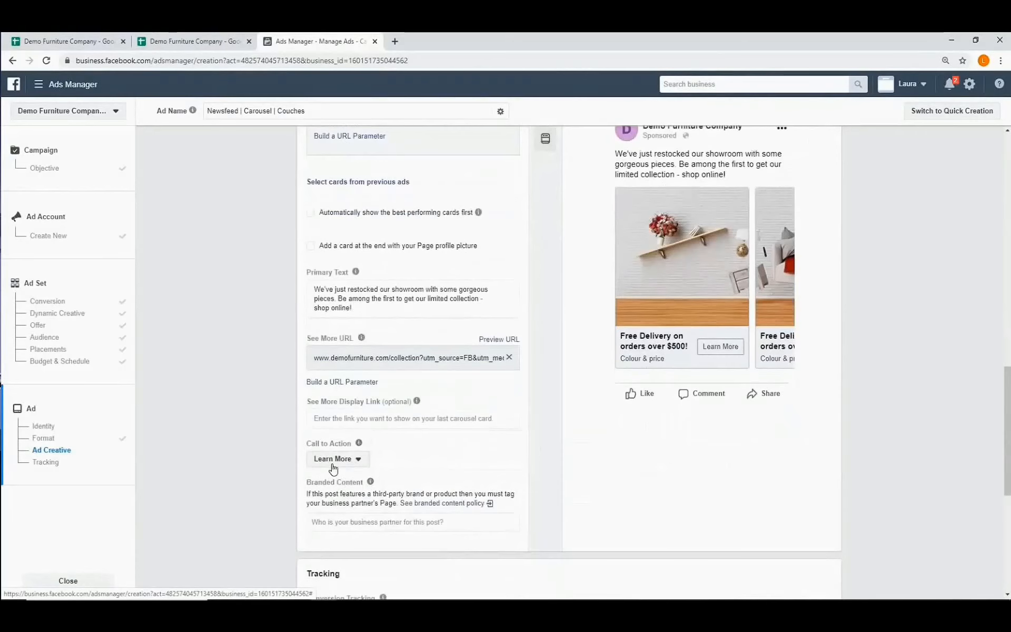
{"action": "left_click", "coordinate": [351, 462]}
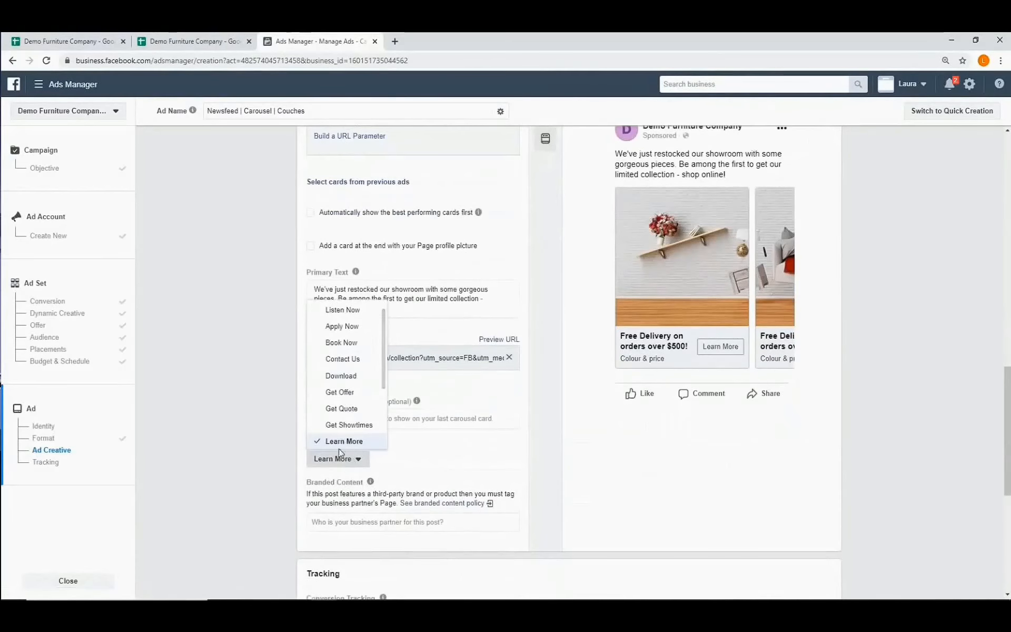
{"action": "scroll", "coordinate": [348, 378], "scroll_direction": "down", "scroll_amount": 2}
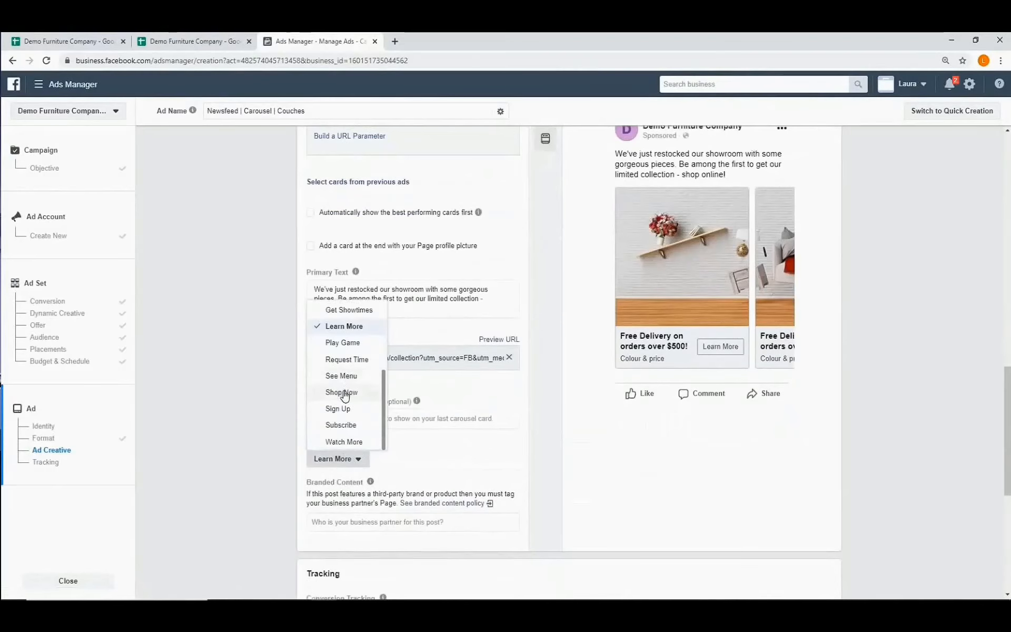
{"action": "left_click", "coordinate": [343, 393]}
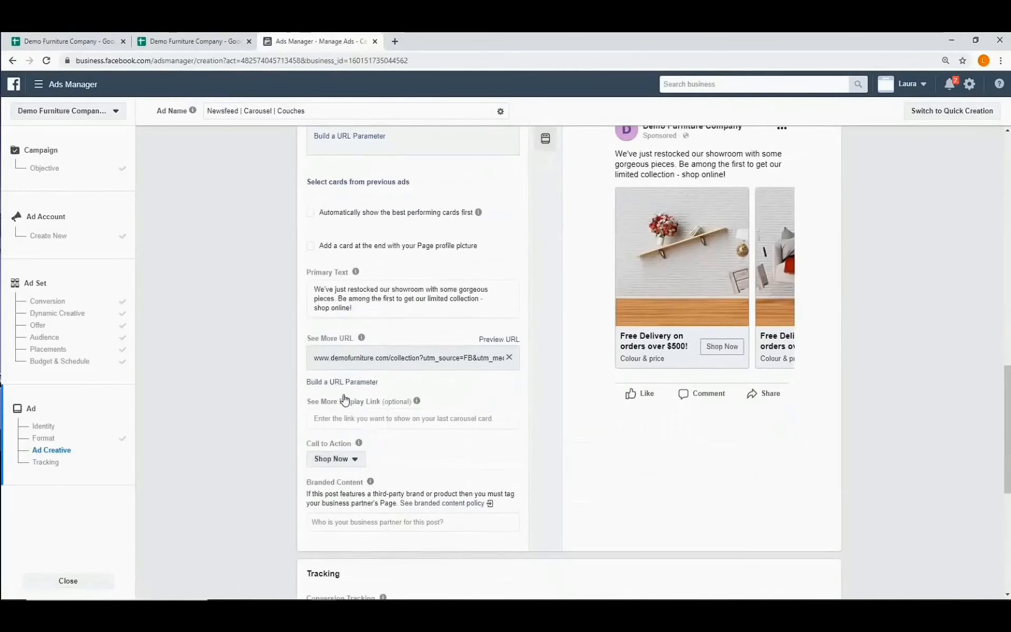
Preview the ad in the Desktop News Feed format and look through all of its carousel cards
{"action": "scroll", "coordinate": [480, 468], "scroll_direction": "up", "scroll_amount": 2}
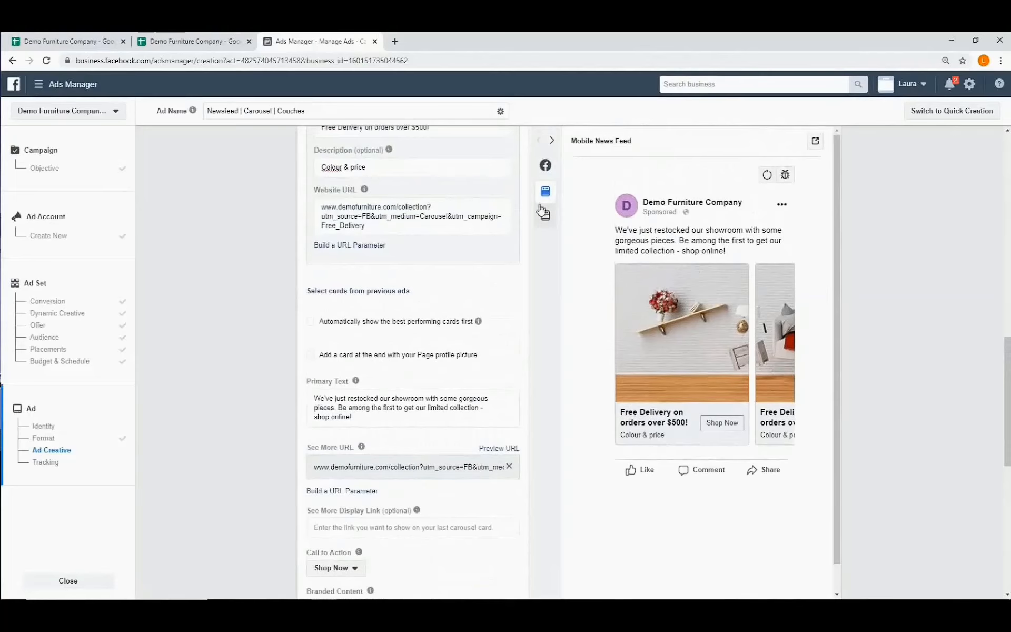
{"action": "left_click", "coordinate": [609, 223]}
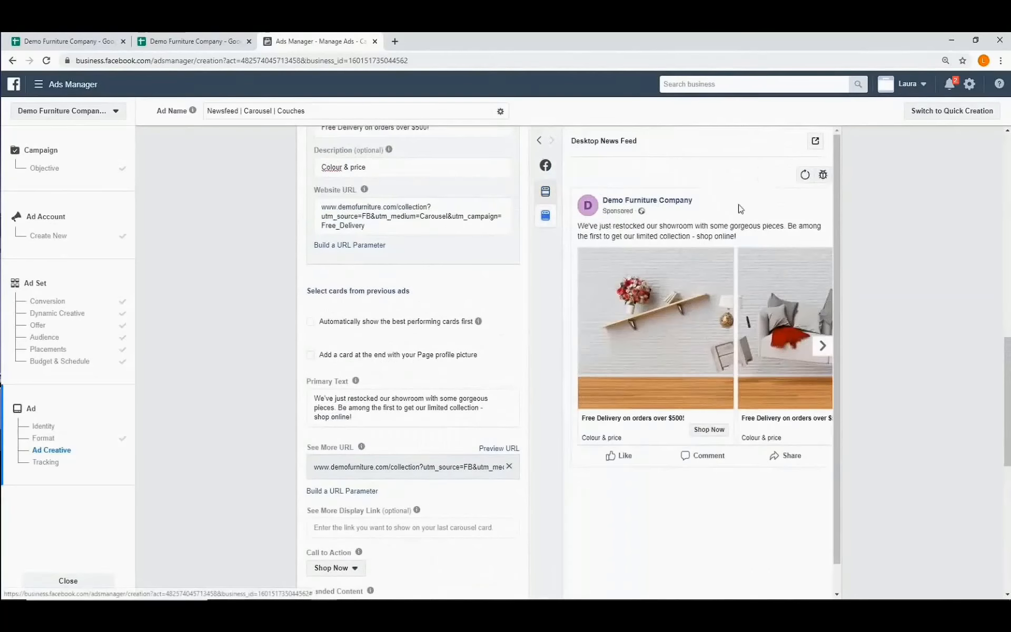
{"action": "left_click", "coordinate": [825, 350]}
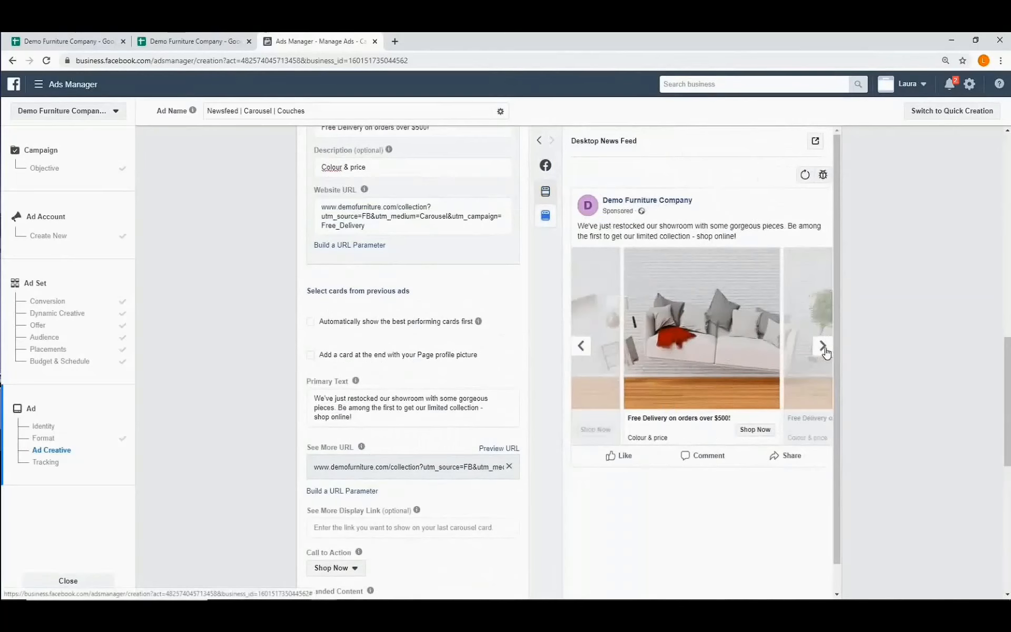
{"action": "left_click", "coordinate": [822, 346]}
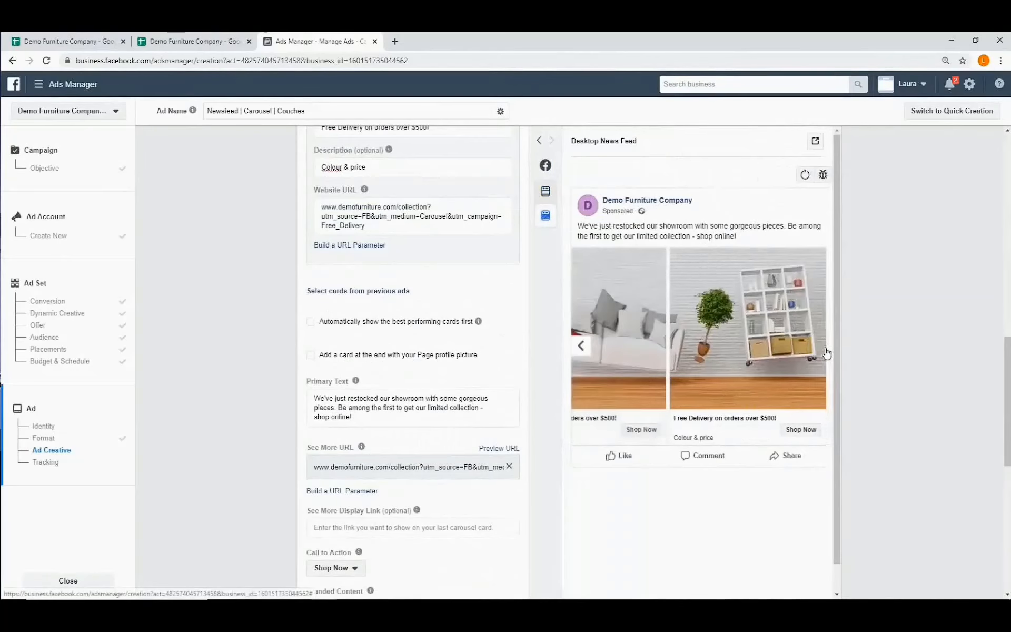
Review the ad's tracking settings and confirm the ad to submit the campaign
{"action": "scroll", "coordinate": [507, 496], "scroll_direction": "down", "scroll_amount": 5}
{"action": "scroll", "coordinate": [508, 498], "scroll_direction": "down", "scroll_amount": 4}
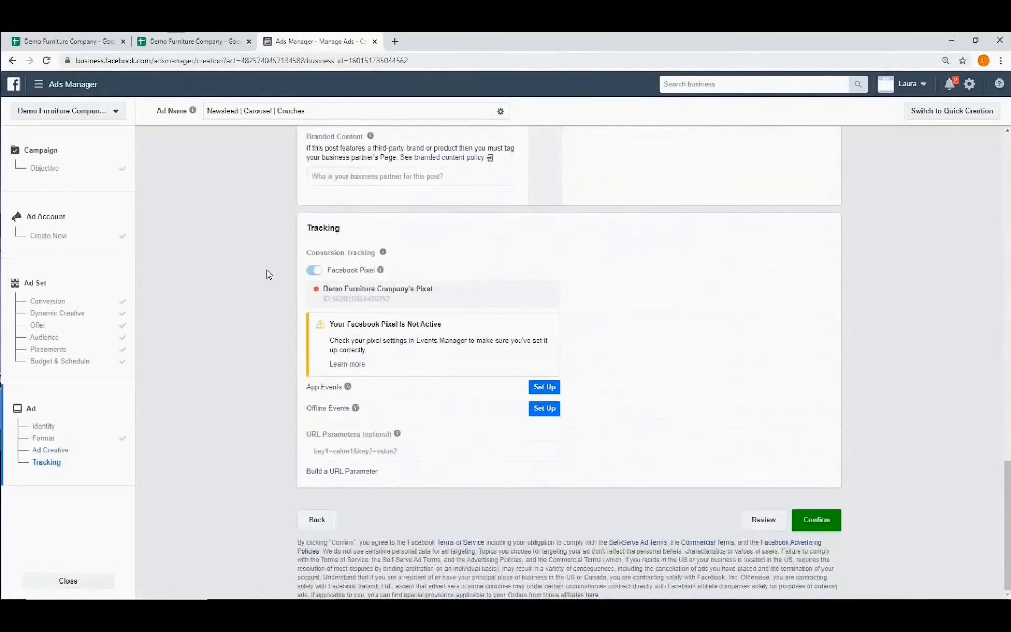
{"action": "left_click", "coordinate": [824, 523]}
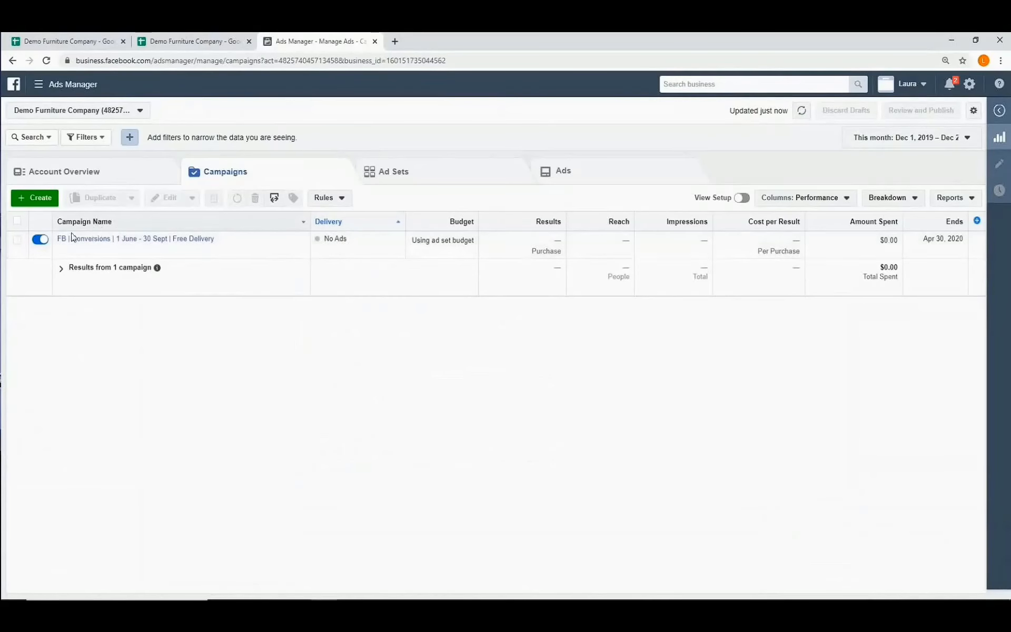
Switch off the "FB | Conversions | 1 June - 30 Sept | Free Delivery" campaign and clear its selection
{"action": "left_click", "coordinate": [41, 241]}
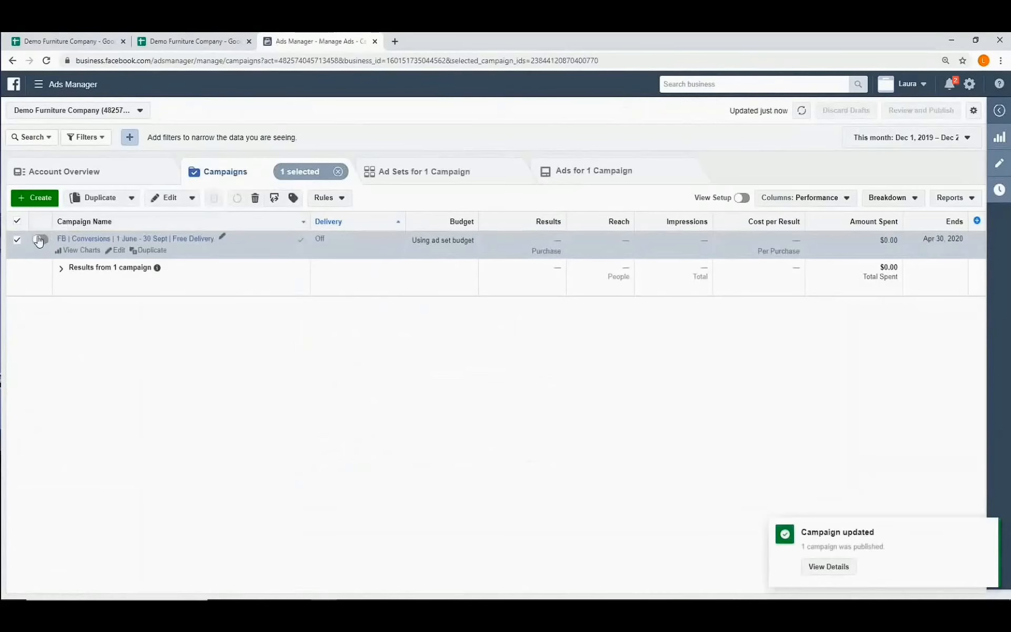
{"action": "left_click", "coordinate": [17, 241]}
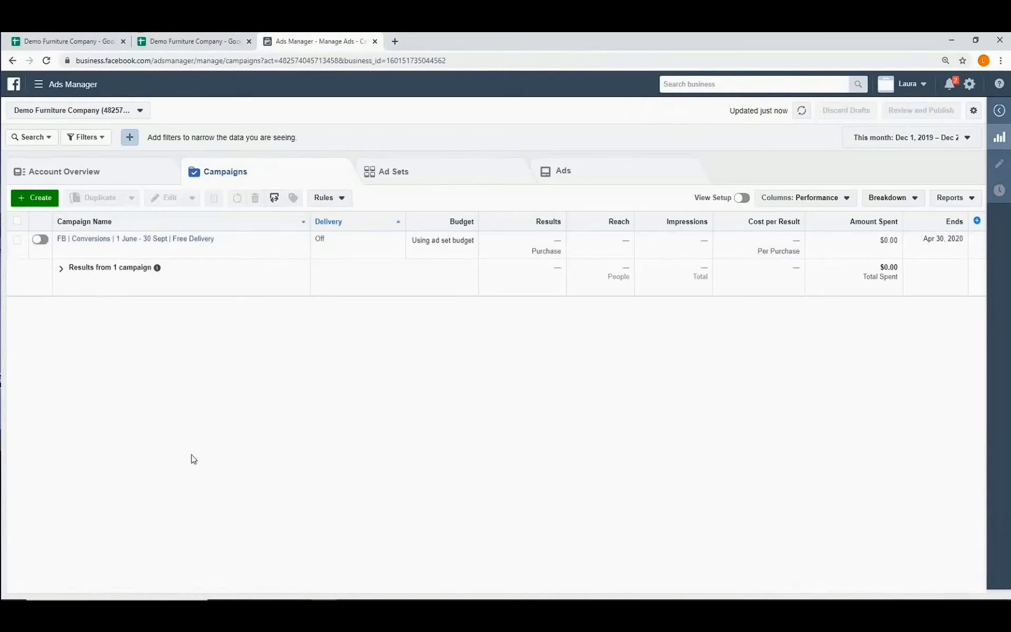
Examine the Free Delivery campaign's ad set, and list the ads belonging to the "Broad Targeting excl Interests" ad set
{"action": "left_click", "coordinate": [17, 244]}
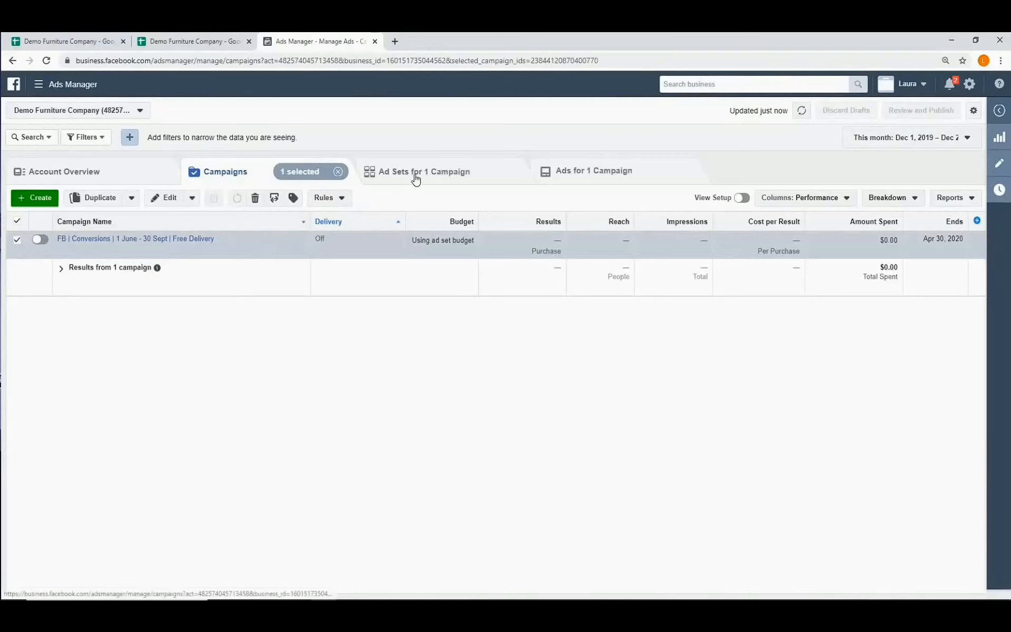
{"action": "left_click", "coordinate": [449, 178]}
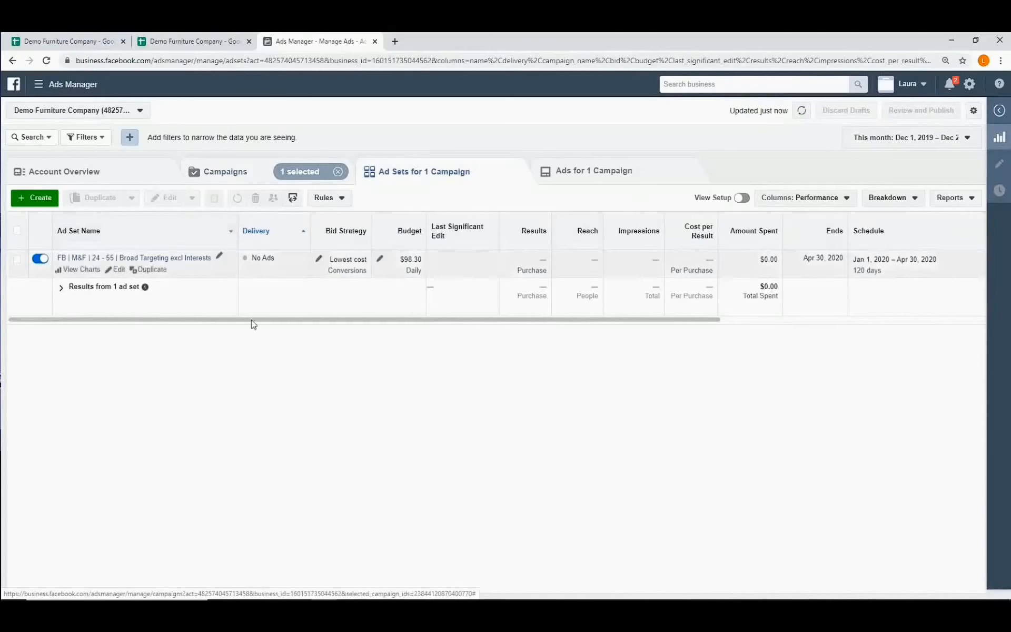
{"action": "left_click", "coordinate": [17, 261]}
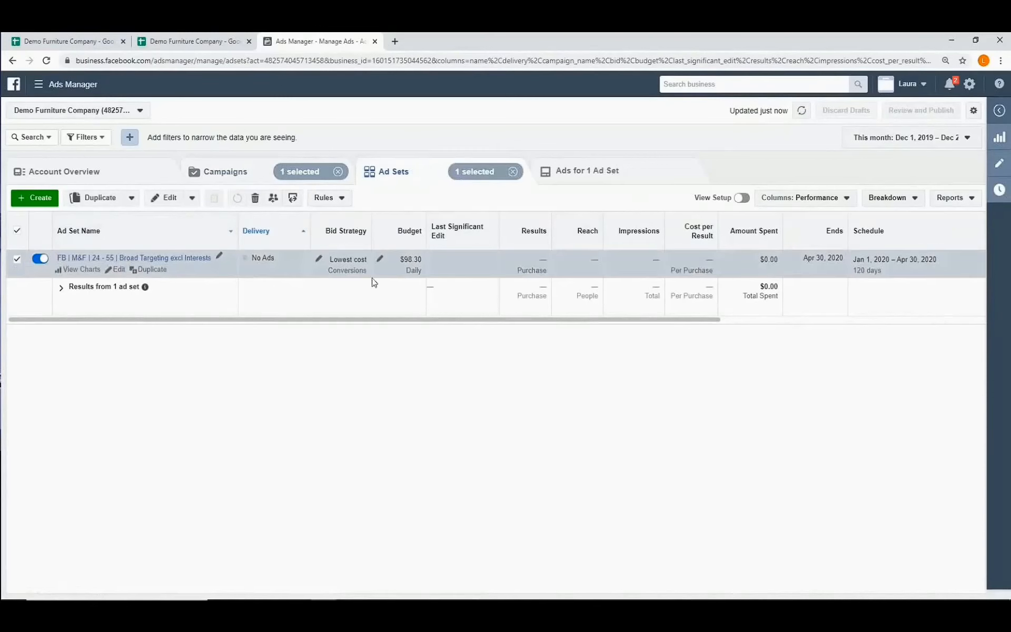
{"action": "left_click", "coordinate": [583, 180]}
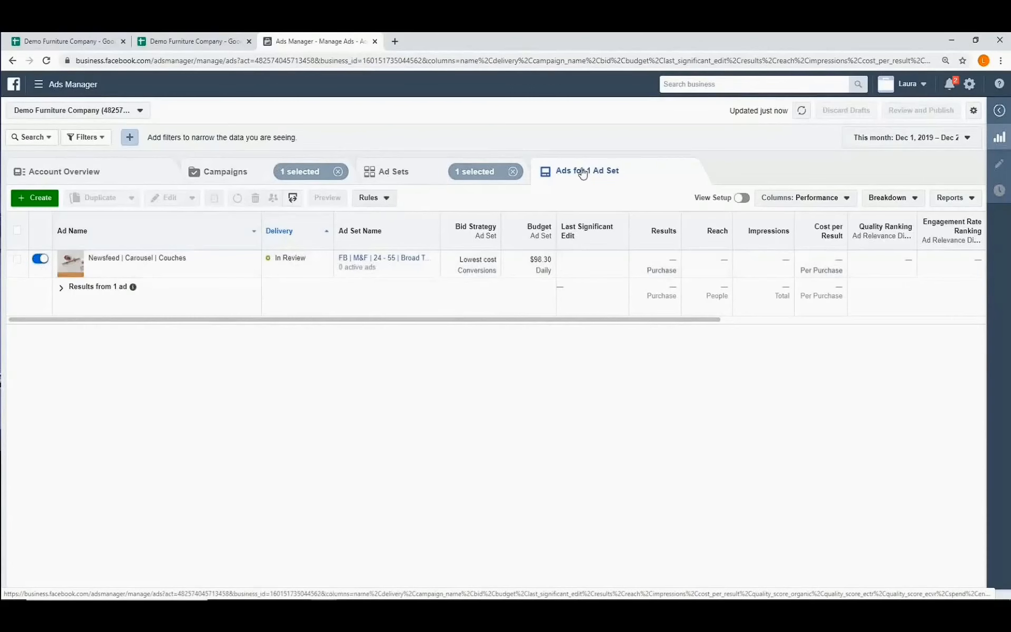
Return to the campaign list and clear the selection of the Free Delivery campaign
{"action": "left_click", "coordinate": [401, 178]}
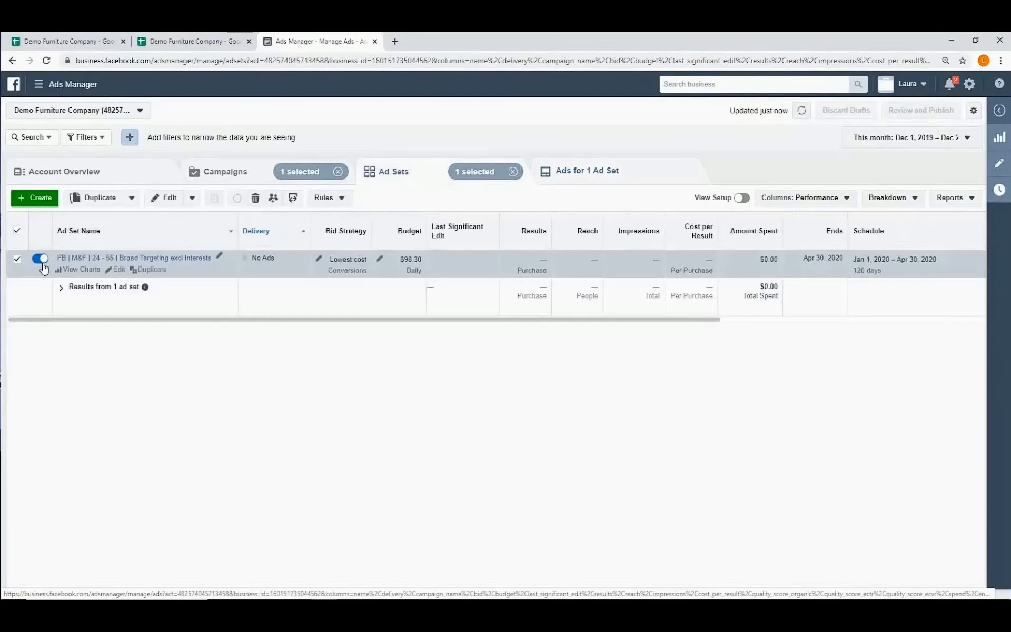
{"action": "left_click", "coordinate": [213, 178]}
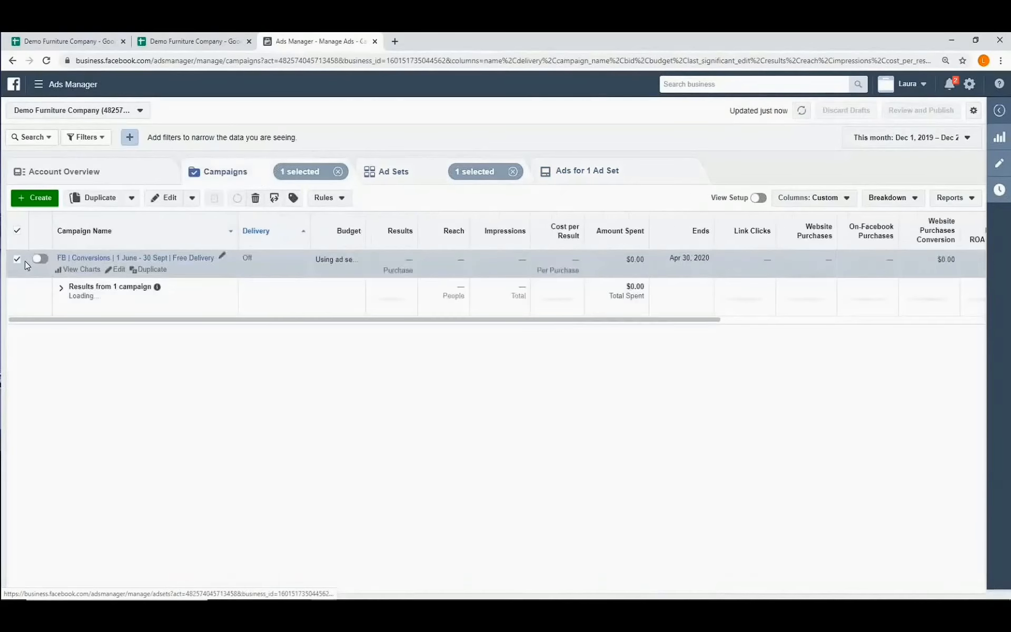
{"action": "left_click", "coordinate": [17, 260]}
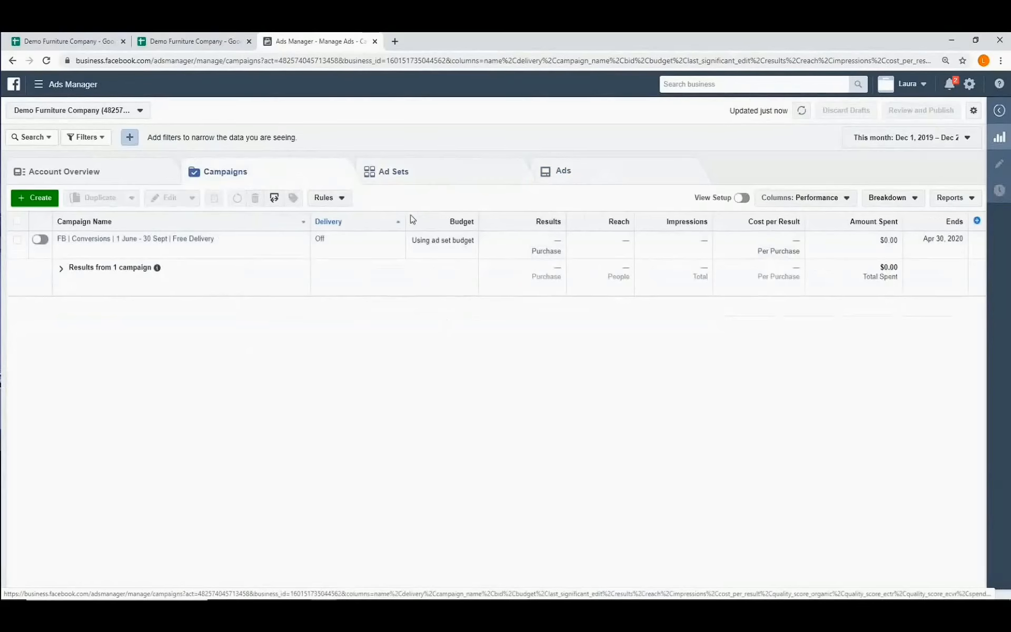
Duplicate the "Newsfeed | Carousel | Couches" ad once into the existing Free Delivery campaign and its "Broad Targeting excl Interests" ad set
{"action": "left_click", "coordinate": [595, 180]}
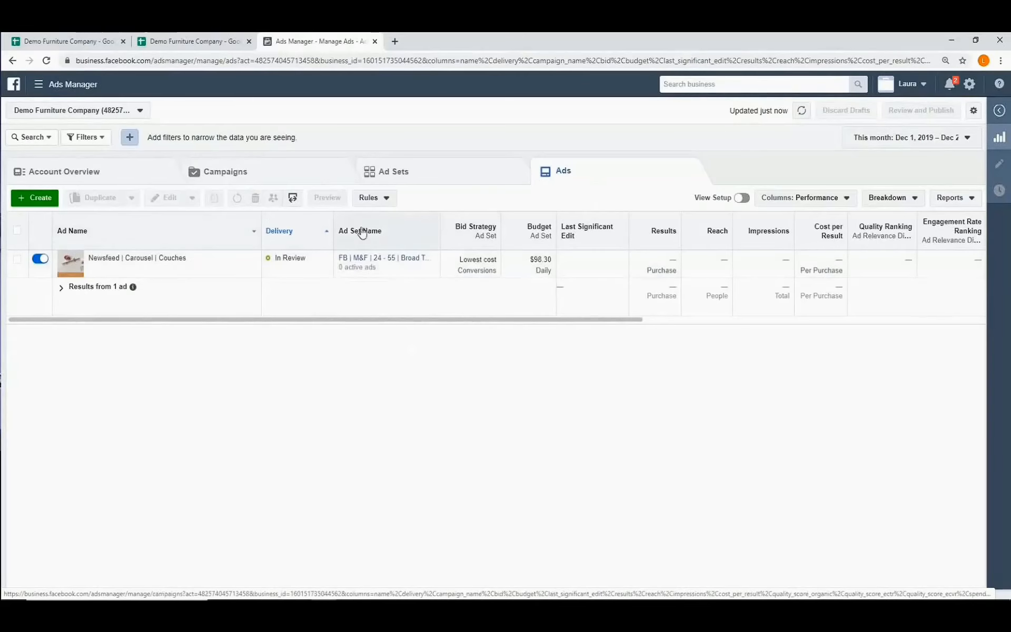
{"action": "left_click", "coordinate": [18, 260]}
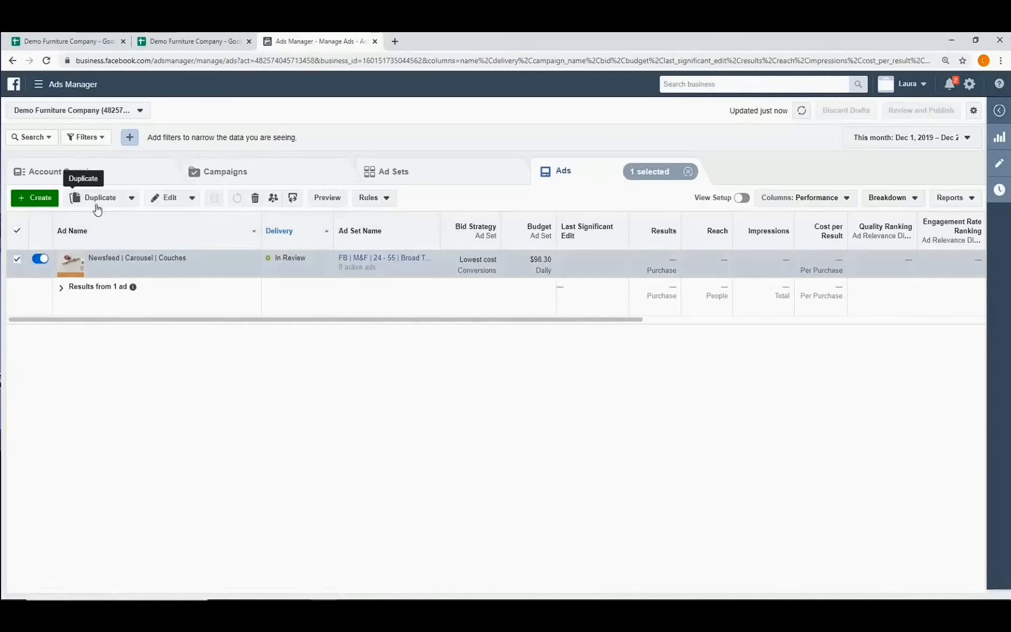
{"action": "left_click", "coordinate": [100, 198]}
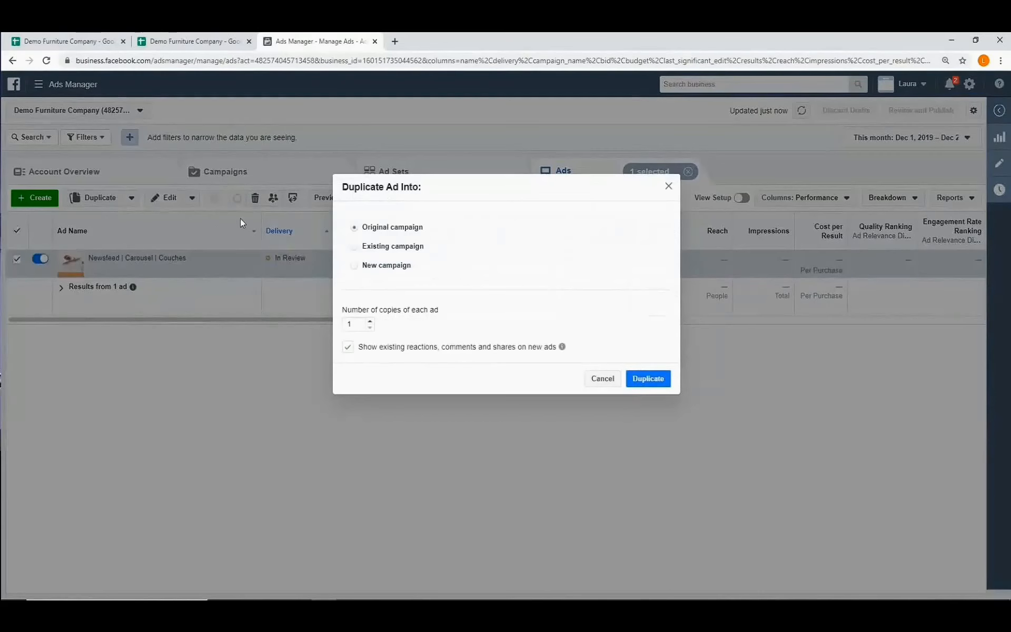
{"action": "left_click", "coordinate": [355, 246]}
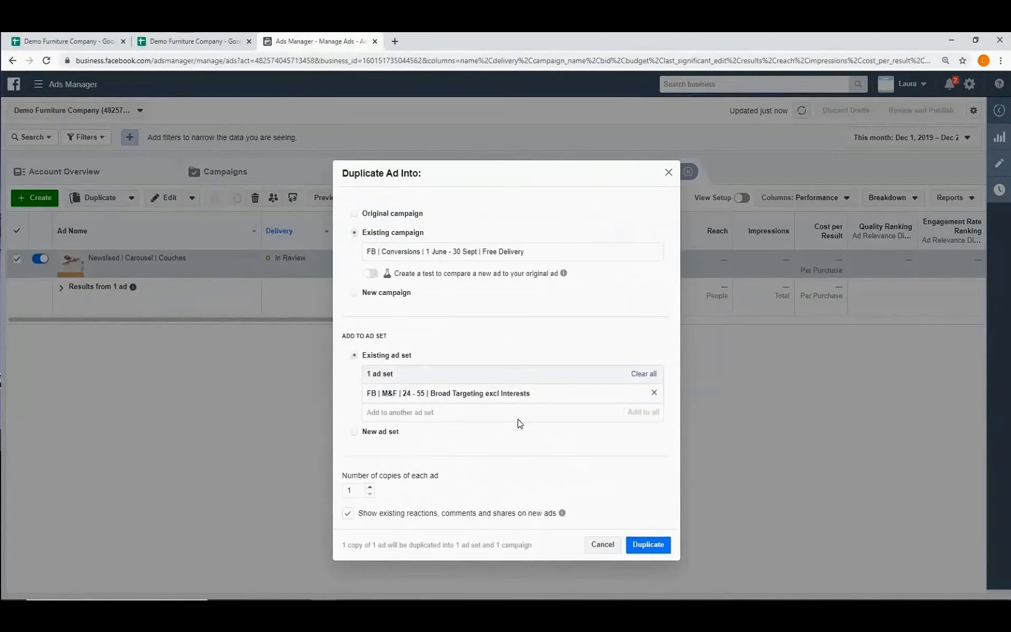
{"action": "scroll", "coordinate": [369, 492], "scroll_direction": "down", "scroll_amount": 1}
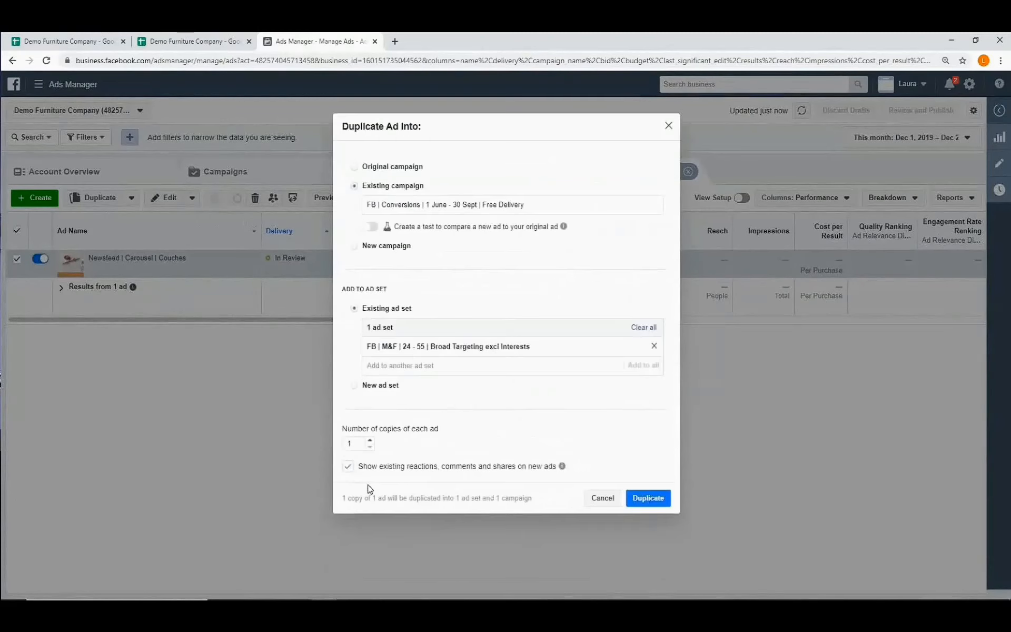
{"action": "mouse_move", "coordinate": [562, 466]}
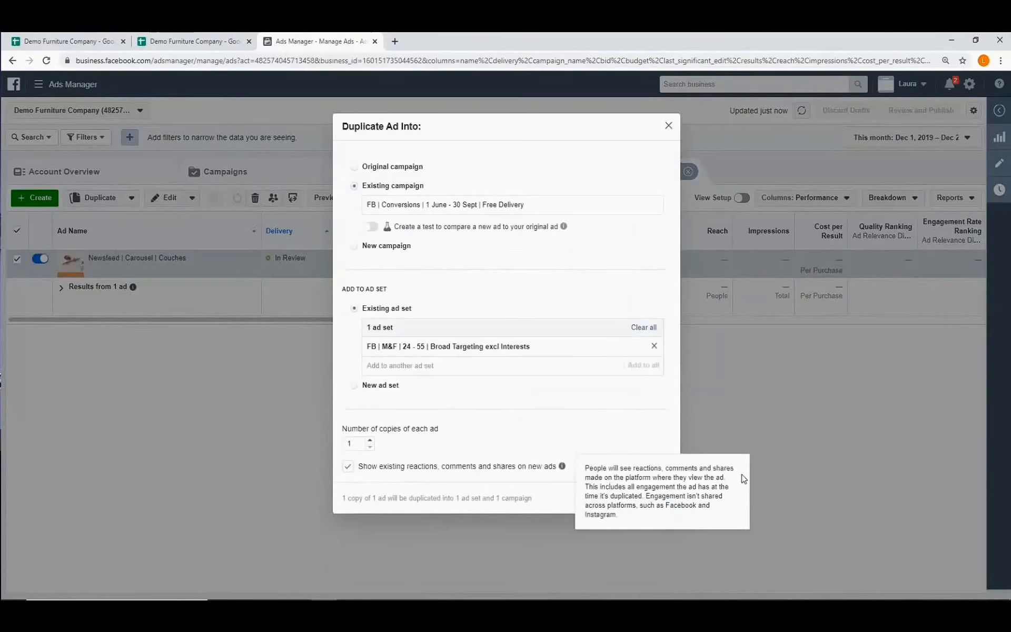
{"action": "left_click", "coordinate": [649, 496]}
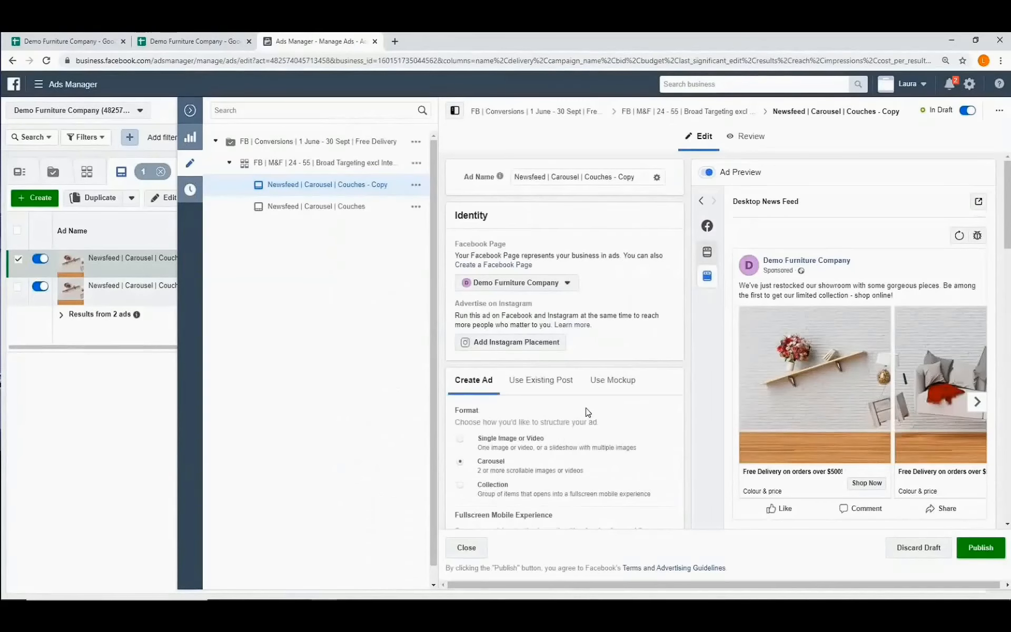
Copy the second creative's headline from the planning spreadsheet into the duplicate's first carousel card: "Form, Function & Comfort At Home"
{"action": "scroll", "coordinate": [588, 412], "scroll_direction": "down", "scroll_amount": 8}
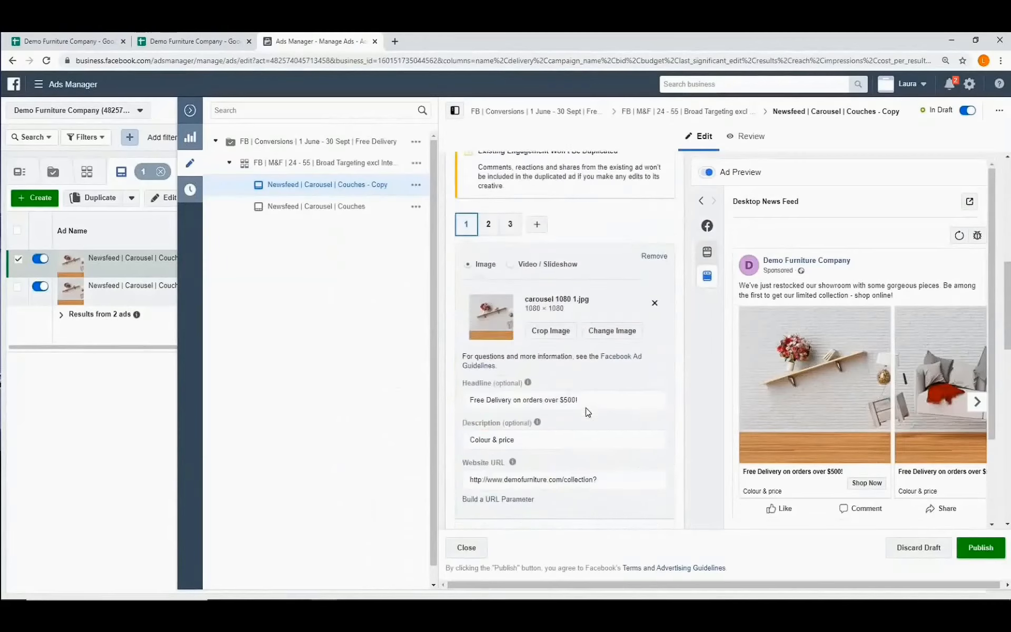
{"action": "scroll", "coordinate": [589, 412], "scroll_direction": "down", "scroll_amount": 1}
{"action": "mouse_move", "coordinate": [528, 329]}
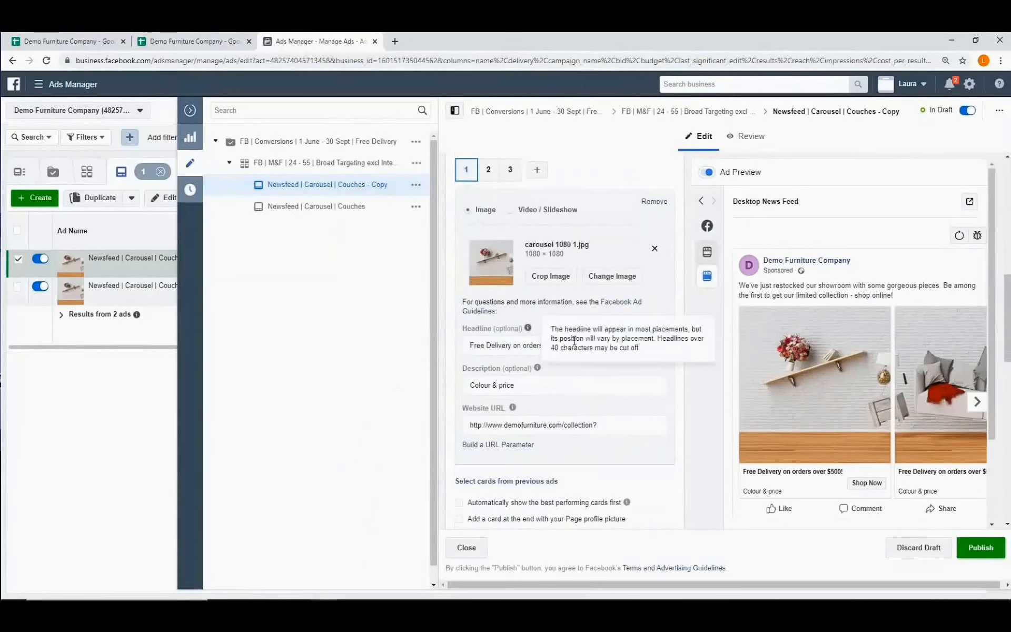
{"action": "left_click", "coordinate": [88, 42]}
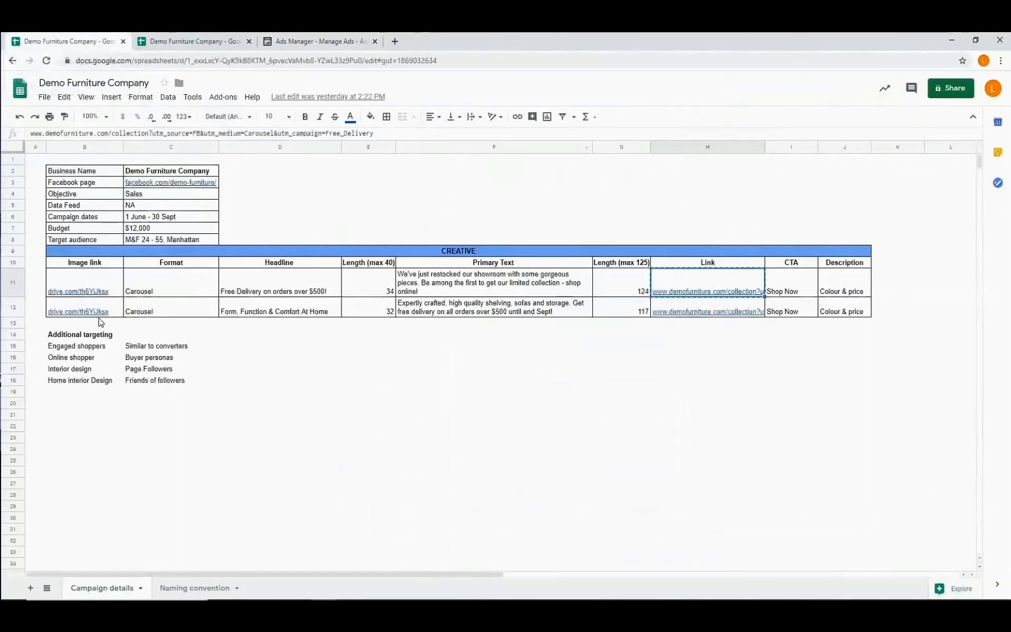
{"action": "left_click", "coordinate": [285, 312]}
{"action": "right_click", "coordinate": [285, 312]}
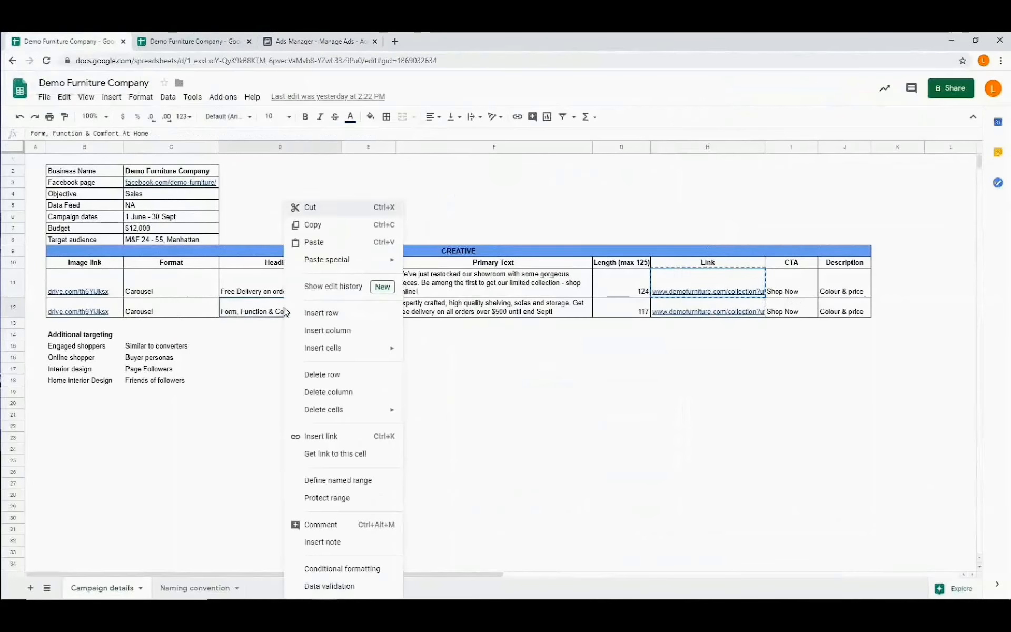
{"action": "left_click", "coordinate": [313, 230]}
{"action": "left_click", "coordinate": [324, 41]}
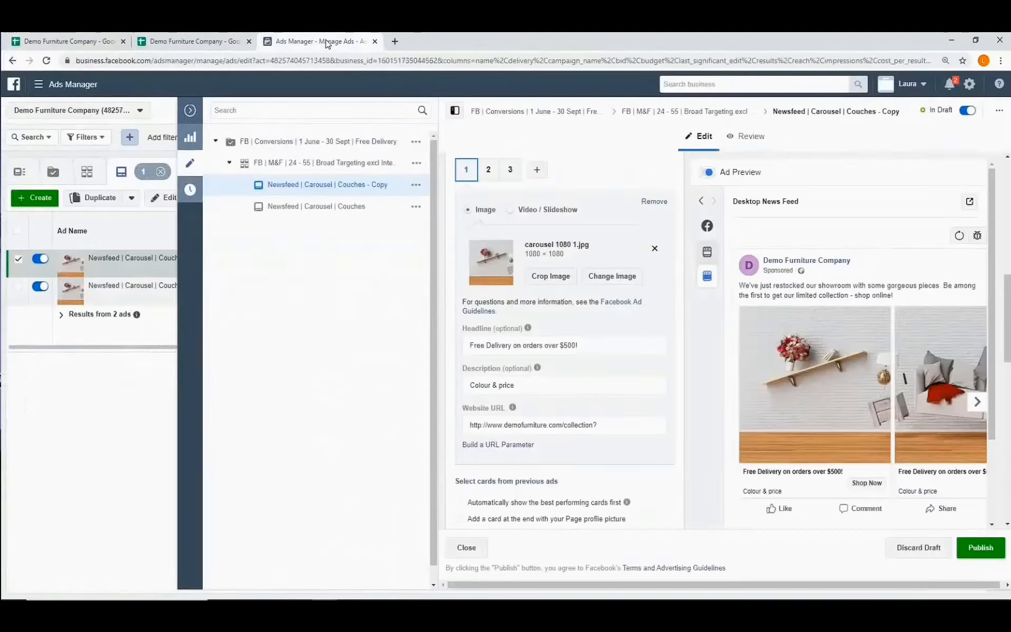
{"action": "triple_click", "coordinate": [594, 347]}
{"action": "right_click", "coordinate": [474, 346]}
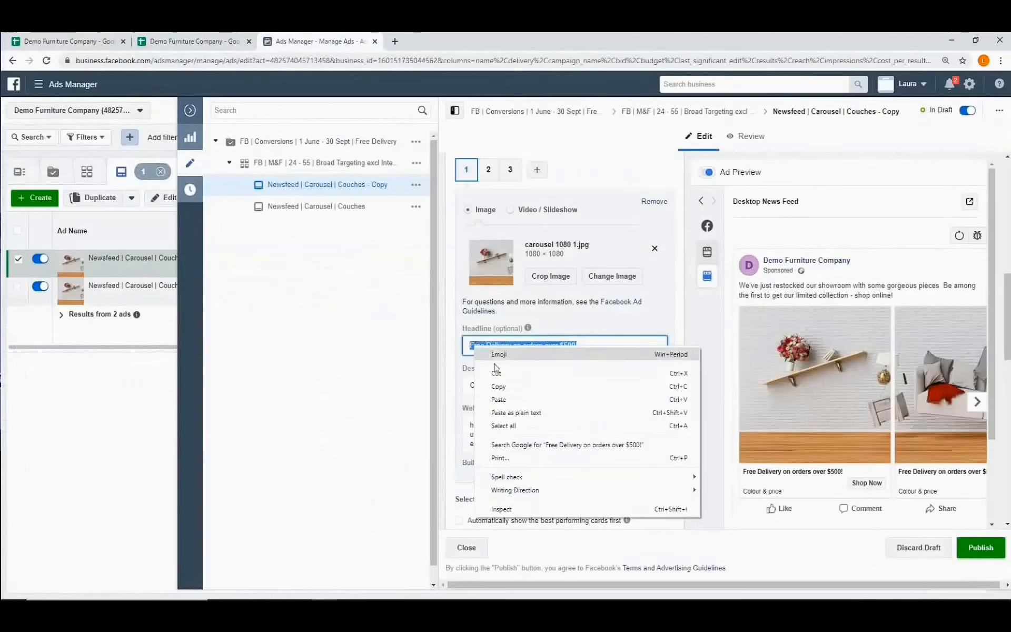
{"action": "left_click", "coordinate": [504, 398]}
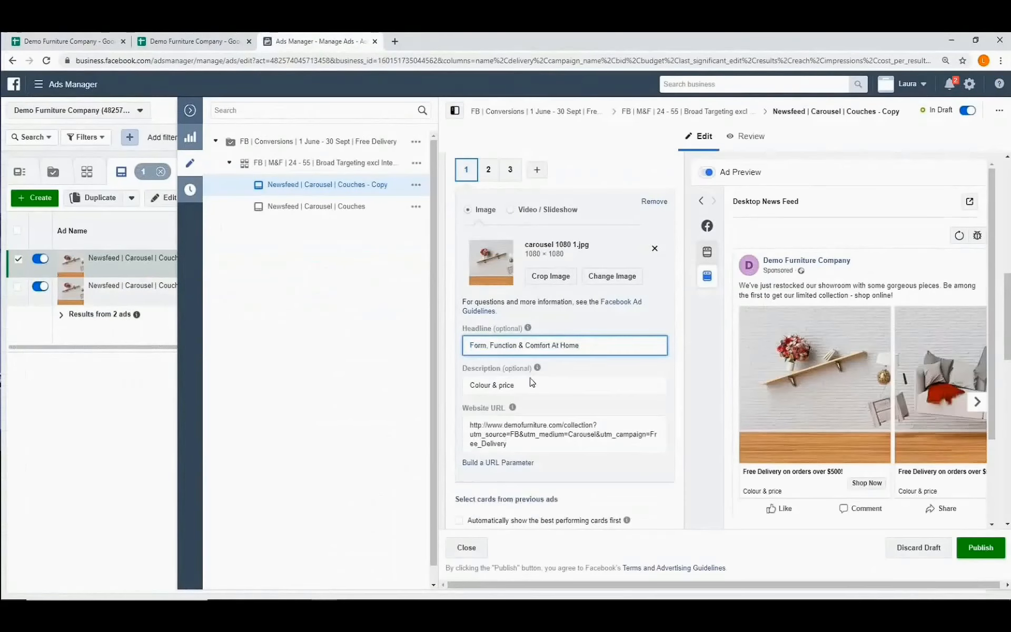
Replace the second carousel card's headline with "Form, Function & Comfort At Home" and switch to the third card
{"action": "scroll", "coordinate": [532, 369], "scroll_direction": "down", "scroll_amount": 2}
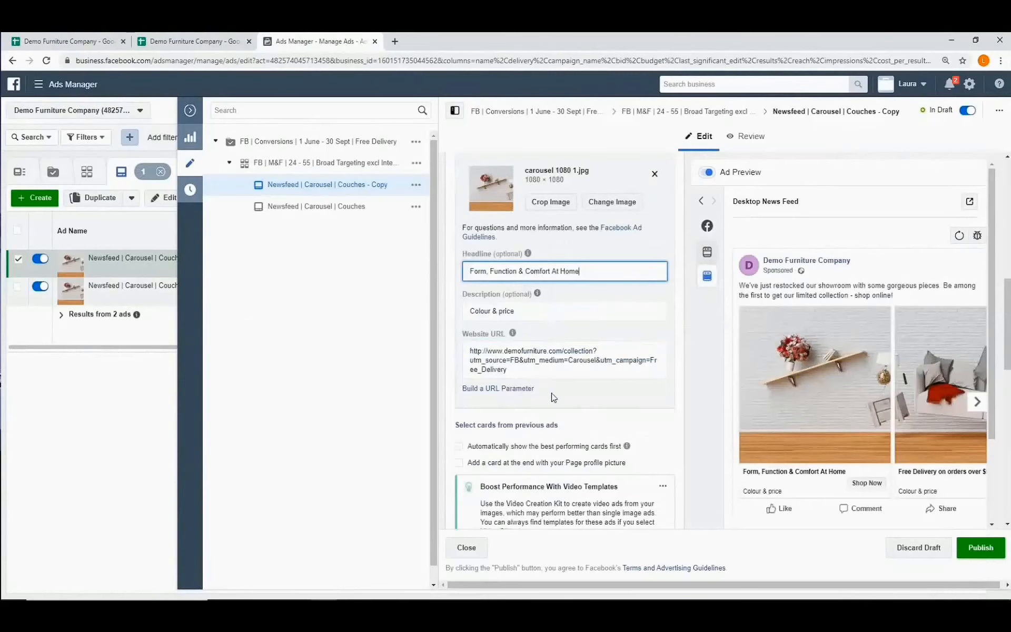
{"action": "scroll", "coordinate": [553, 397], "scroll_direction": "up", "scroll_amount": 4}
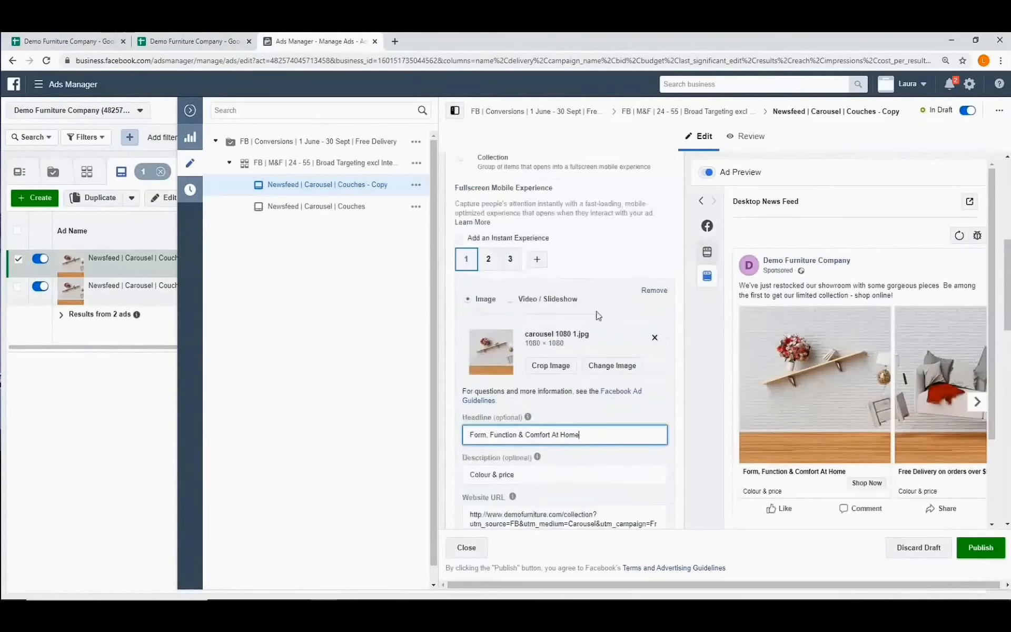
{"action": "left_click", "coordinate": [499, 260]}
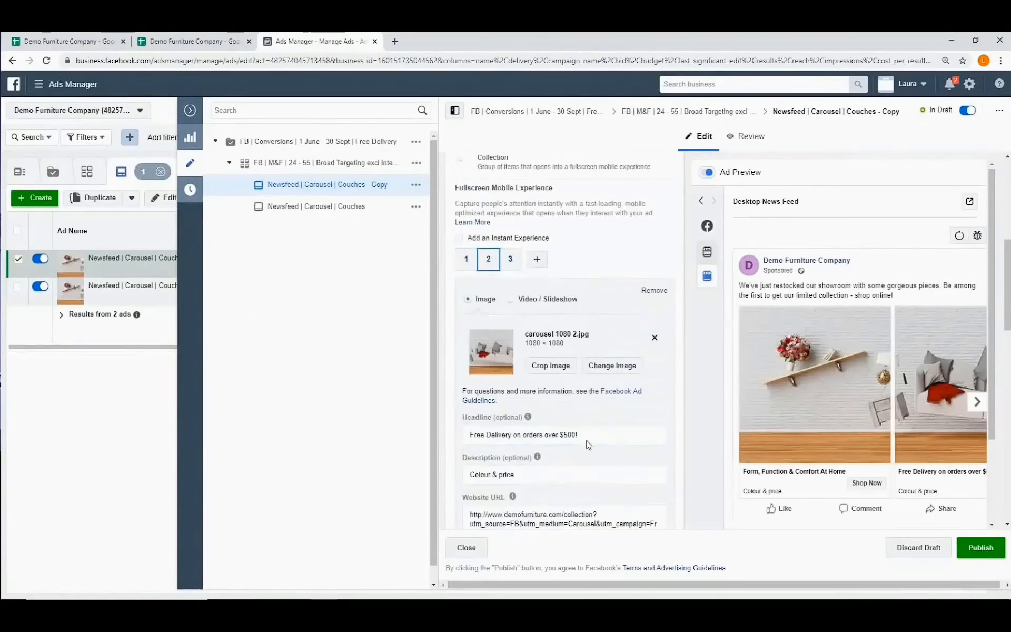
{"action": "left_click", "coordinate": [550, 436]}
{"action": "left_click_drag", "start_coordinate": [580, 435], "coordinate": [468, 435]}
{"action": "right_click", "coordinate": [466, 435]}
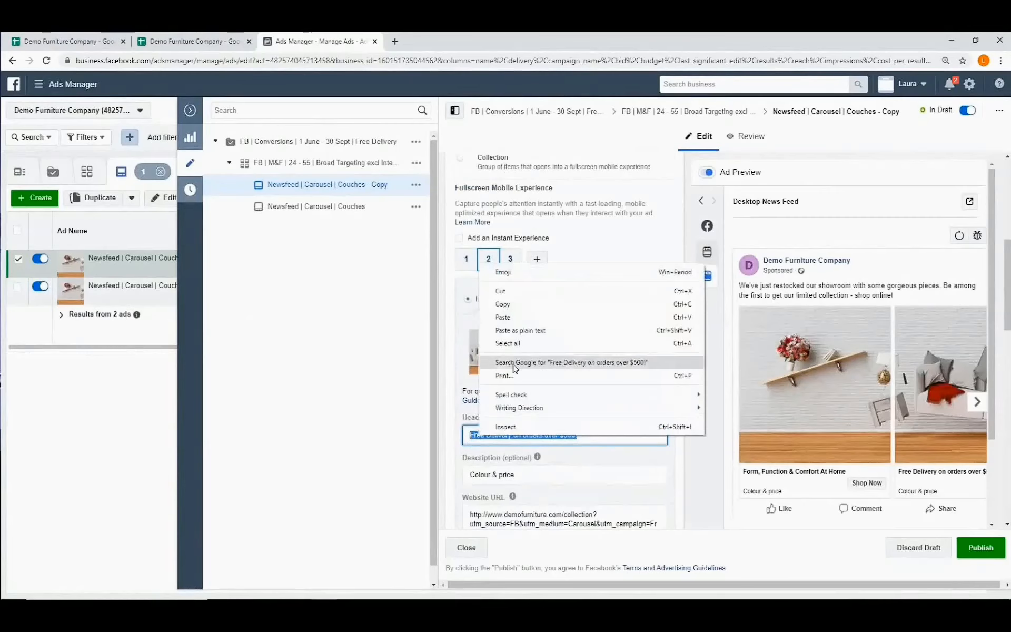
{"action": "left_click", "coordinate": [505, 316]}
{"action": "left_click", "coordinate": [510, 259]}
Replace the duplicate's primary text with the spreadsheet's "Expertly crafted, high quality shelving, sofas and storage. Get free delivery on all orders over $500 until end Sept!"
{"action": "scroll", "coordinate": [602, 416], "scroll_direction": "down", "scroll_amount": 7}
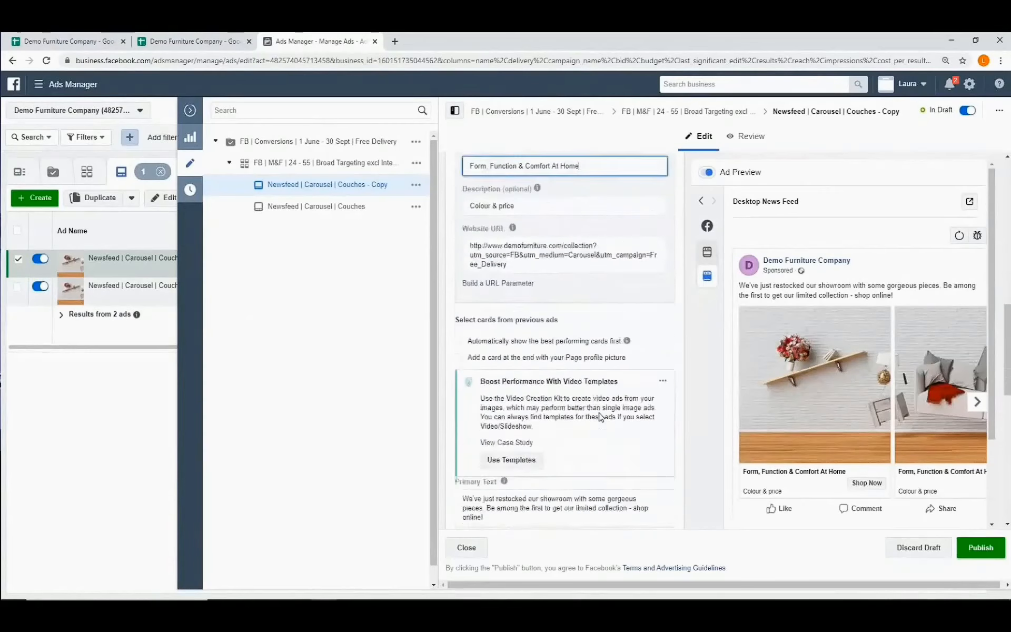
{"action": "scroll", "coordinate": [601, 416], "scroll_direction": "down", "scroll_amount": 2}
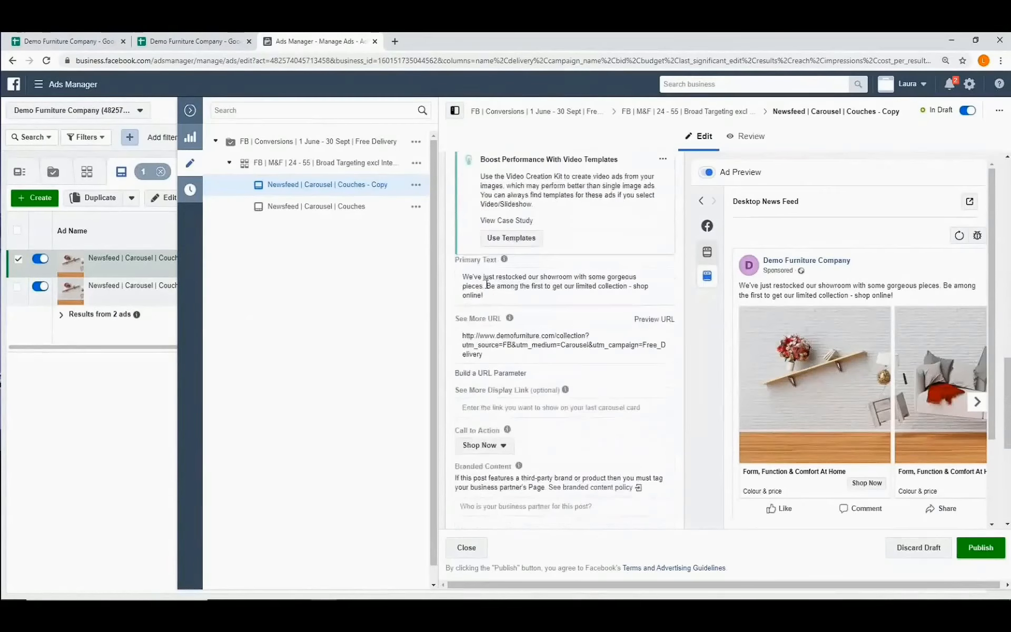
{"action": "left_click", "coordinate": [85, 41]}
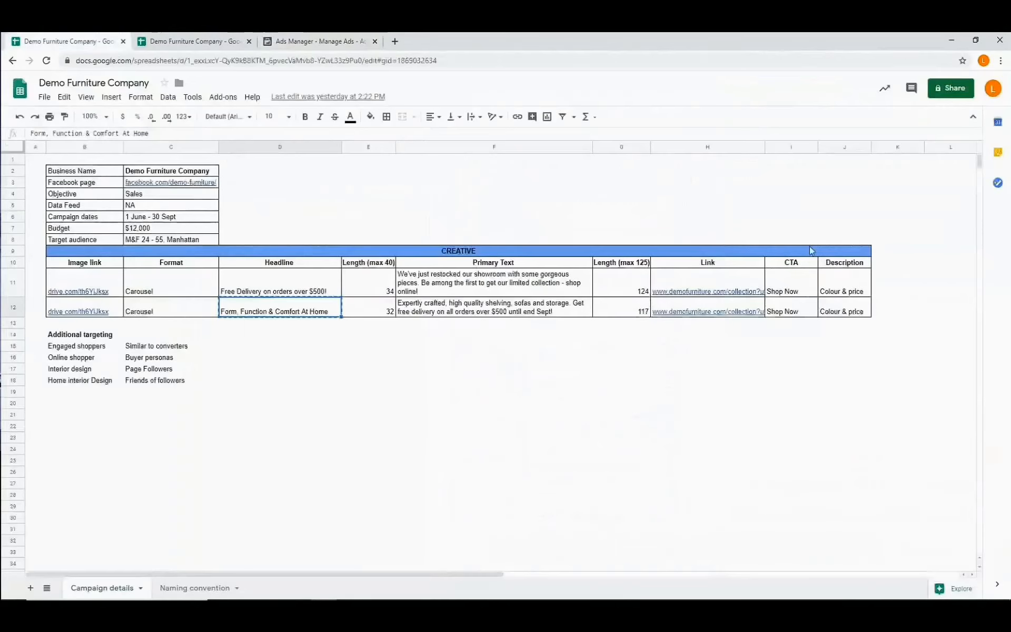
{"action": "left_click", "coordinate": [488, 314]}
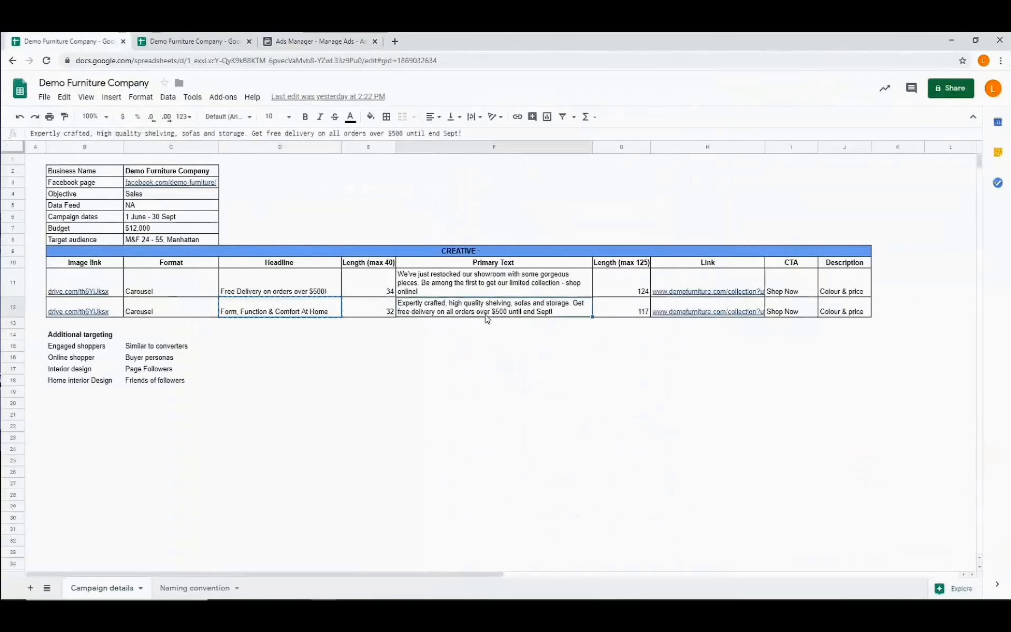
{"action": "right_click", "coordinate": [488, 313]}
{"action": "left_click", "coordinate": [523, 224]}
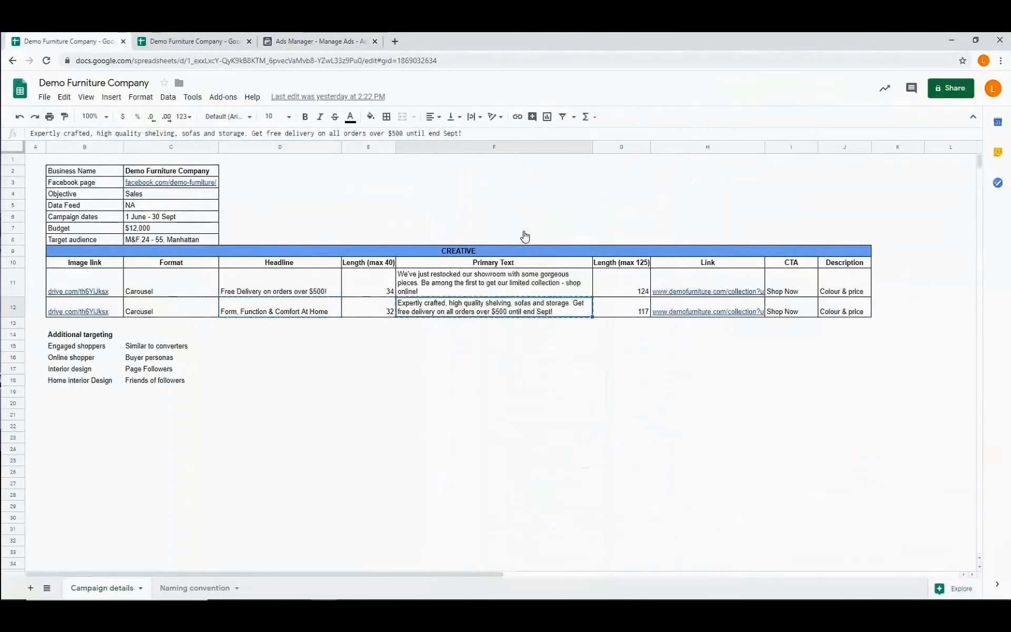
{"action": "left_click", "coordinate": [316, 41]}
{"action": "triple_click", "coordinate": [470, 285]}
{"action": "right_click", "coordinate": [469, 285]}
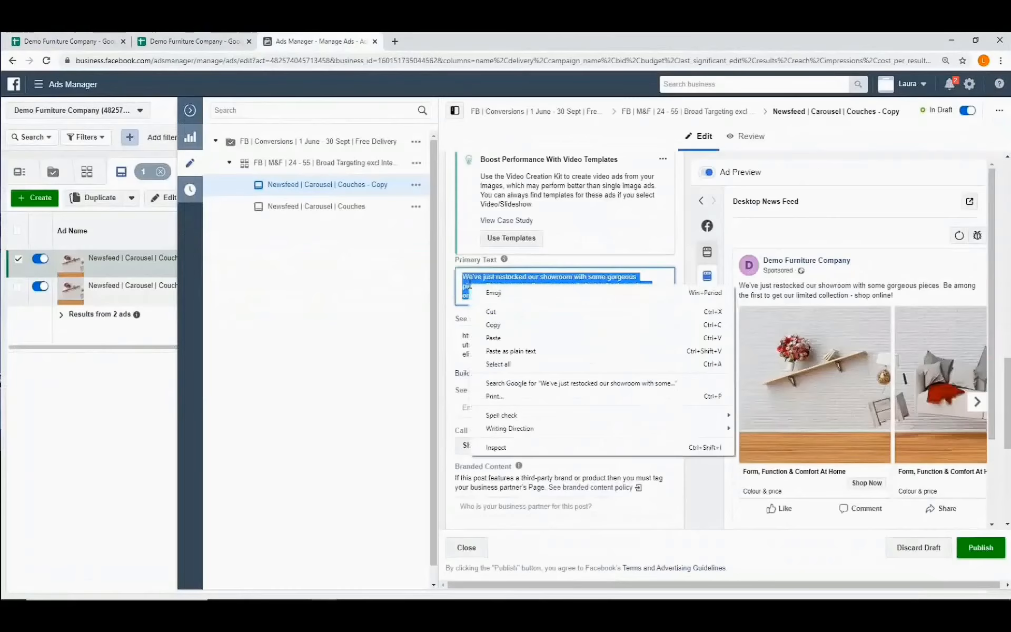
{"action": "left_click", "coordinate": [494, 337]}
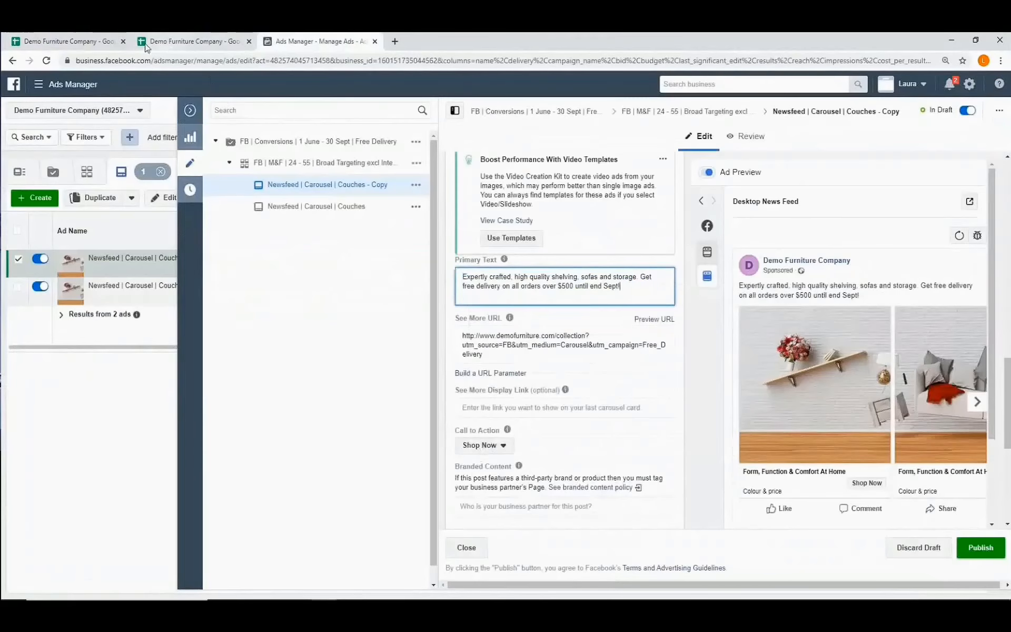
Check the creative details in the planning spreadsheet and publish the duplicated ad
{"action": "left_click", "coordinate": [87, 41]}
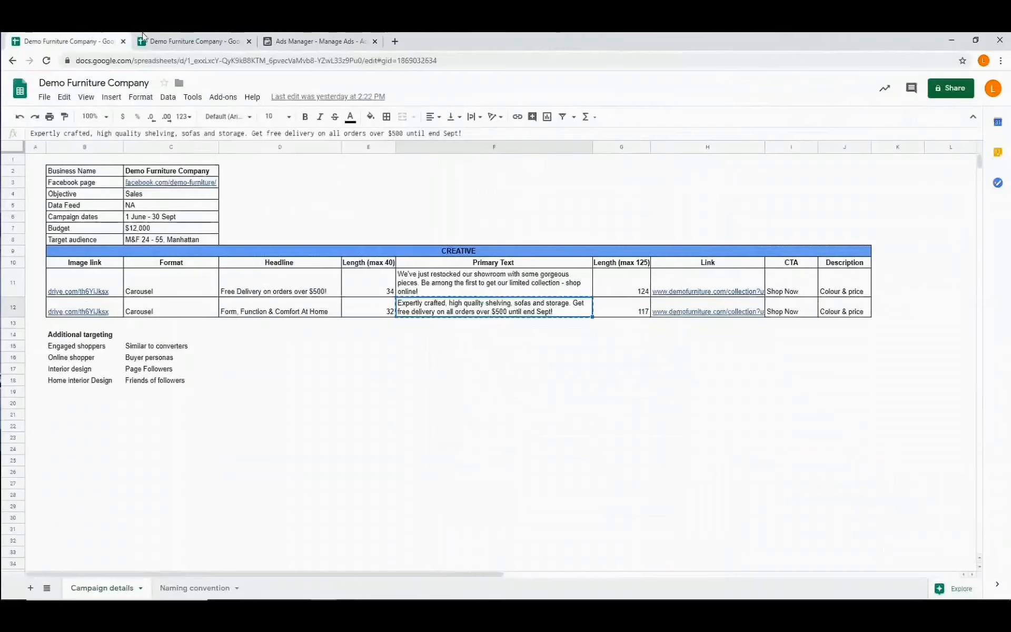
{"action": "left_click", "coordinate": [315, 41]}
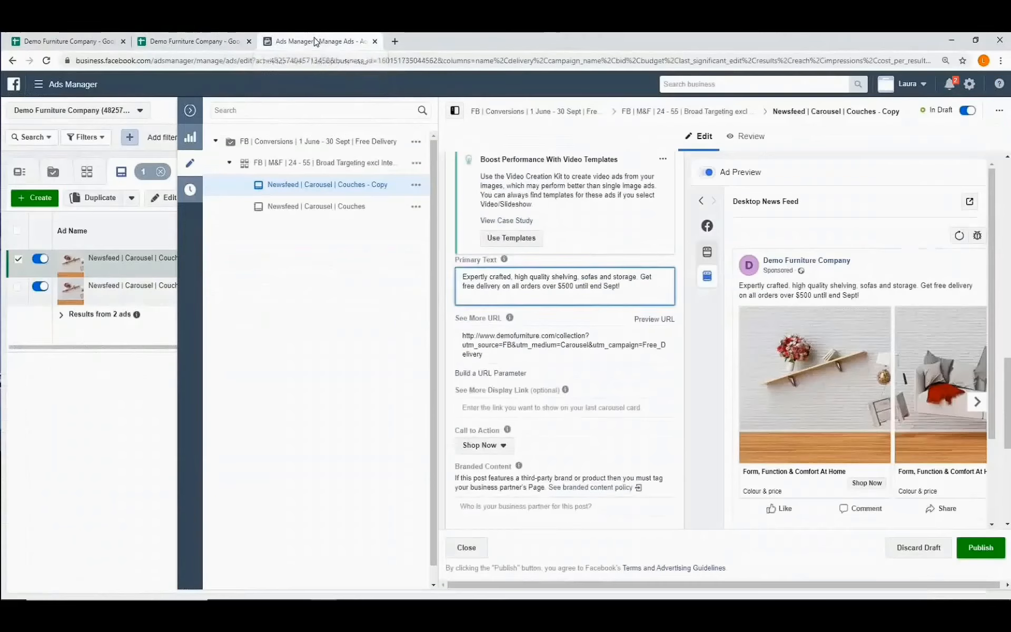
{"action": "left_click", "coordinate": [975, 554]}
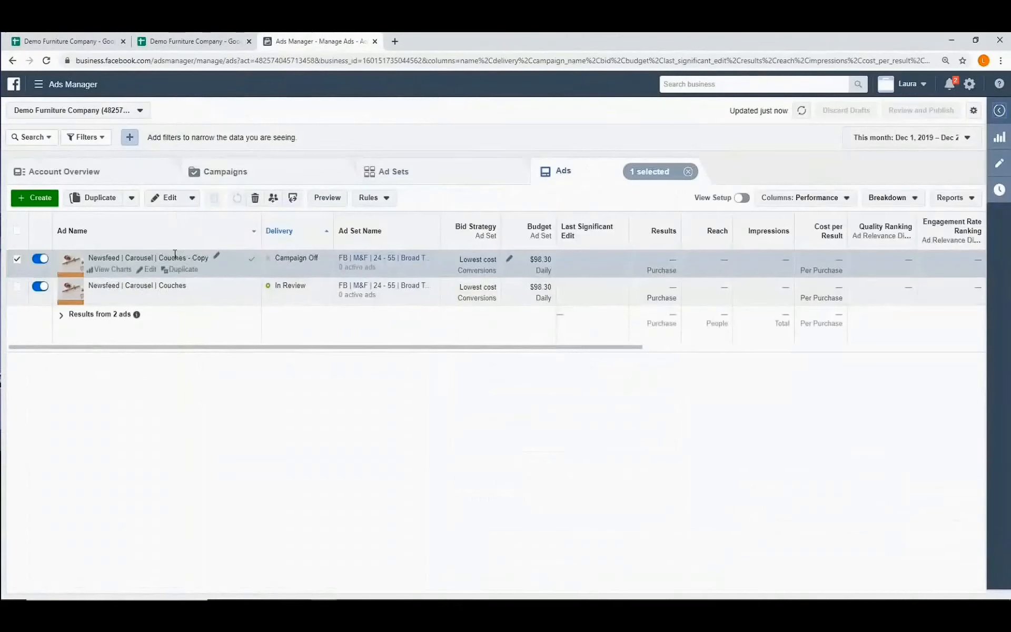
Rename the duplicated ad to "Newsfeed | Carousel | Couches | Copy B", publish the new name and clear the ad's selection
{"action": "left_click", "coordinate": [218, 260]}
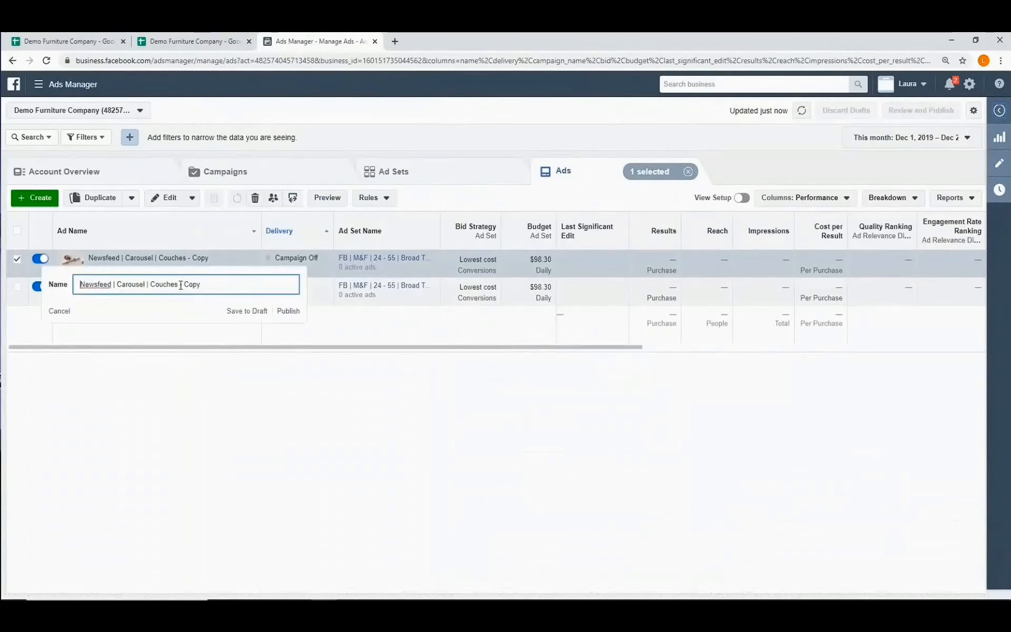
{"action": "left_click_drag", "start_coordinate": [181, 285], "coordinate": [215, 284]}
{"action": "key", "text": "BackSpace"}
{"action": "type", "text": "| Cop"}
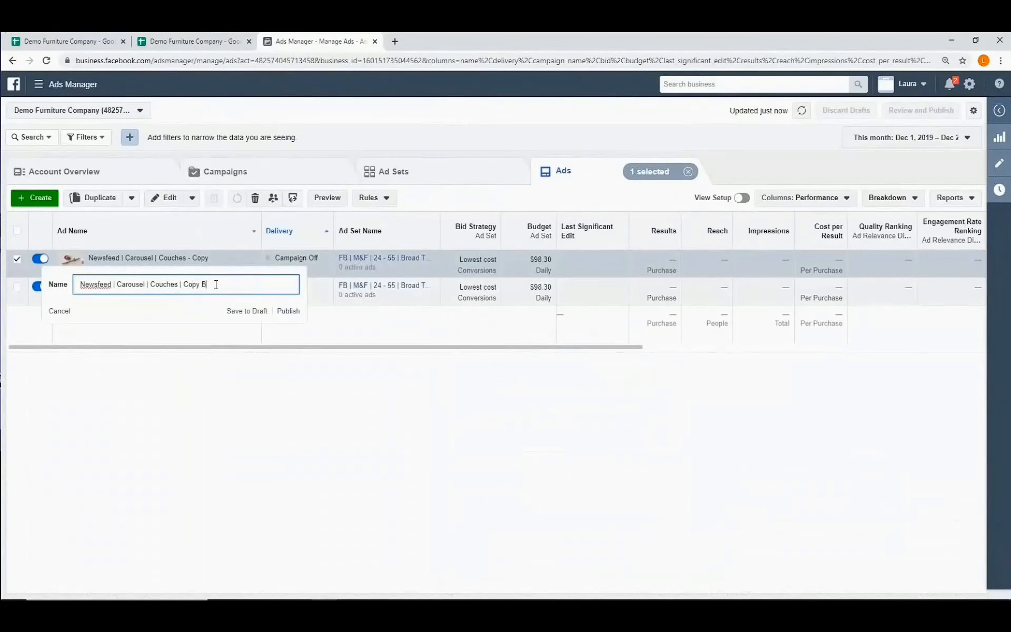
{"action": "left_click", "coordinate": [288, 311]}
{"action": "left_click", "coordinate": [16, 259]}
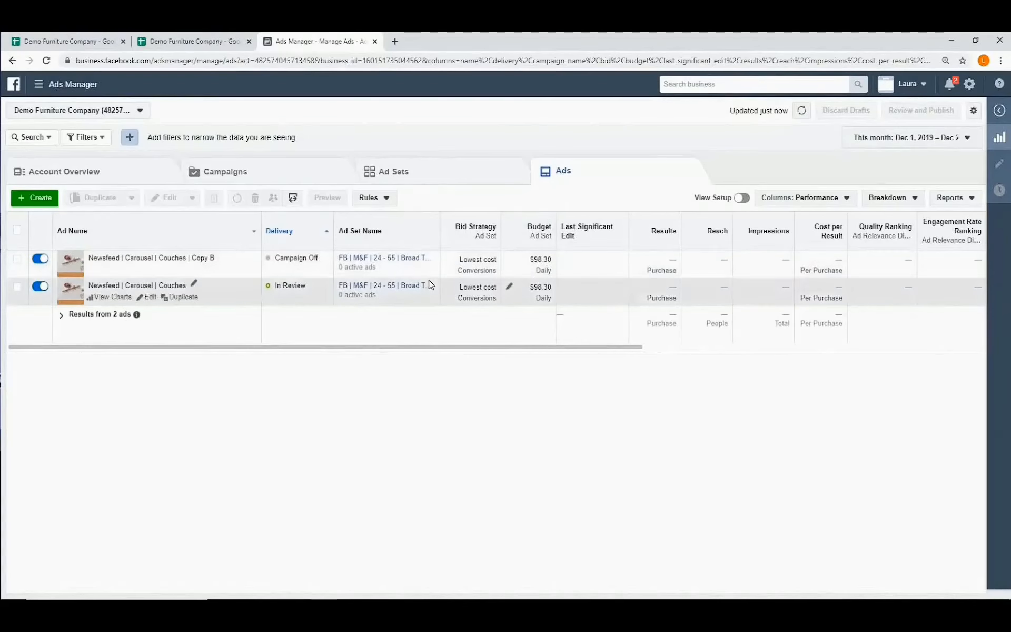
Duplicate the Broad Targeting ad set once into the existing campaign "FB | Conversions | 1 June - 30 Sept | Free Delivery"
{"action": "left_click", "coordinate": [416, 180]}
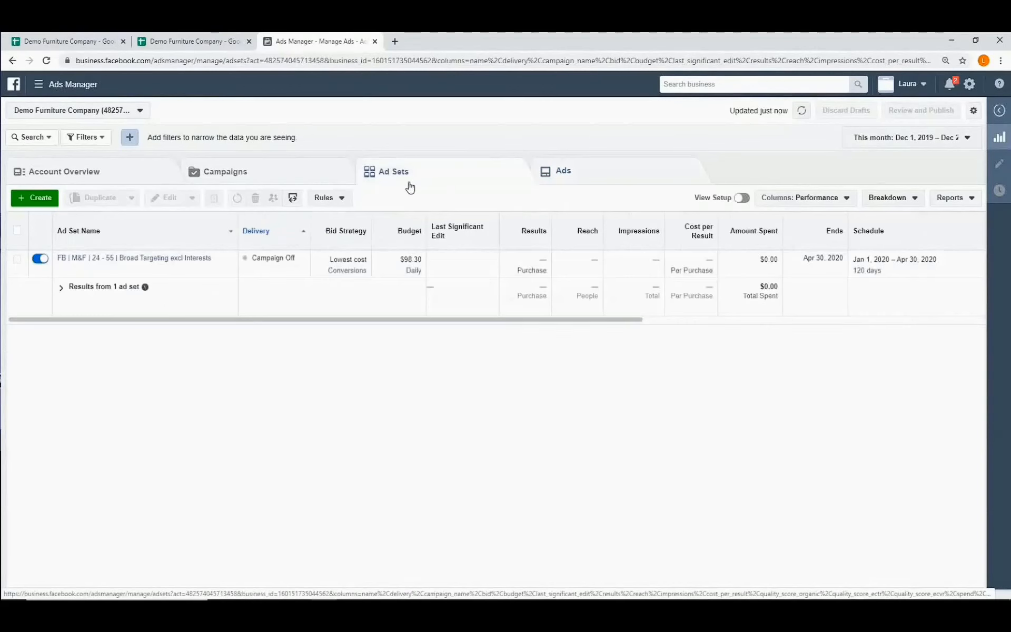
{"action": "left_click", "coordinate": [17, 260]}
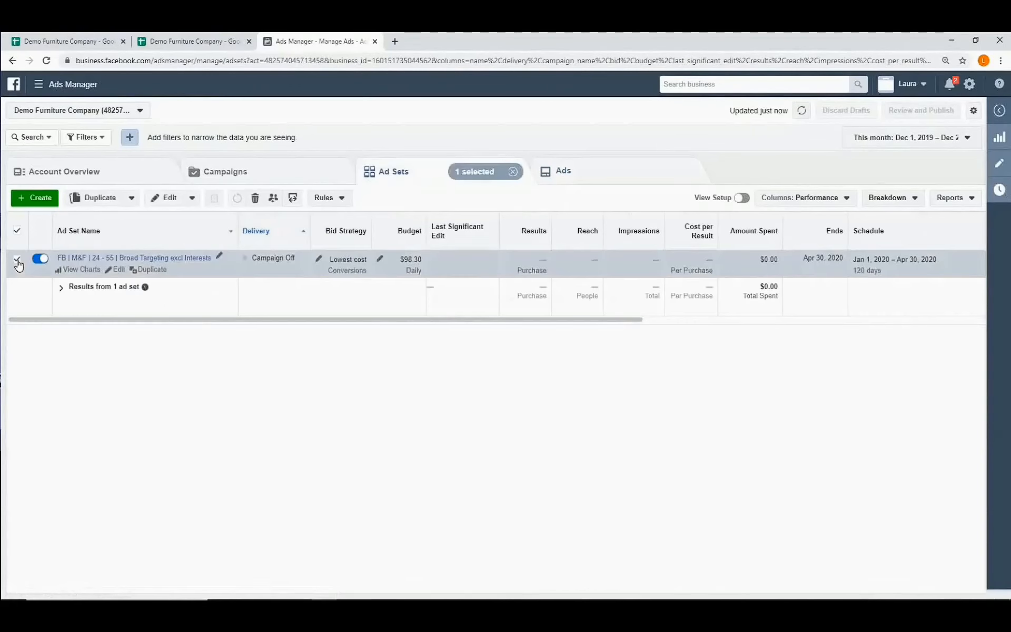
{"action": "left_click", "coordinate": [99, 205]}
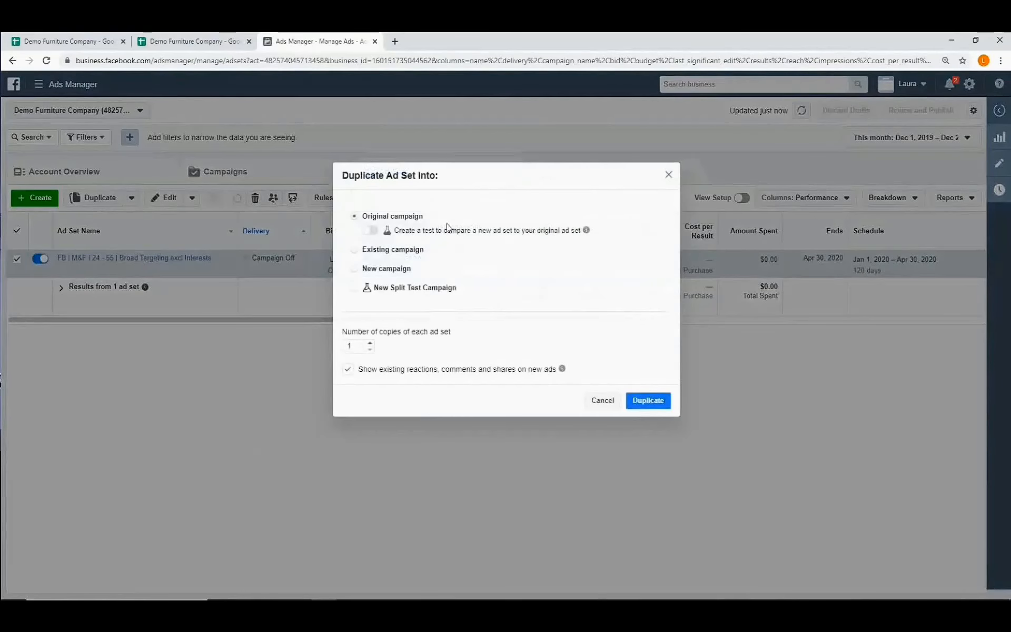
{"action": "left_click", "coordinate": [354, 253]}
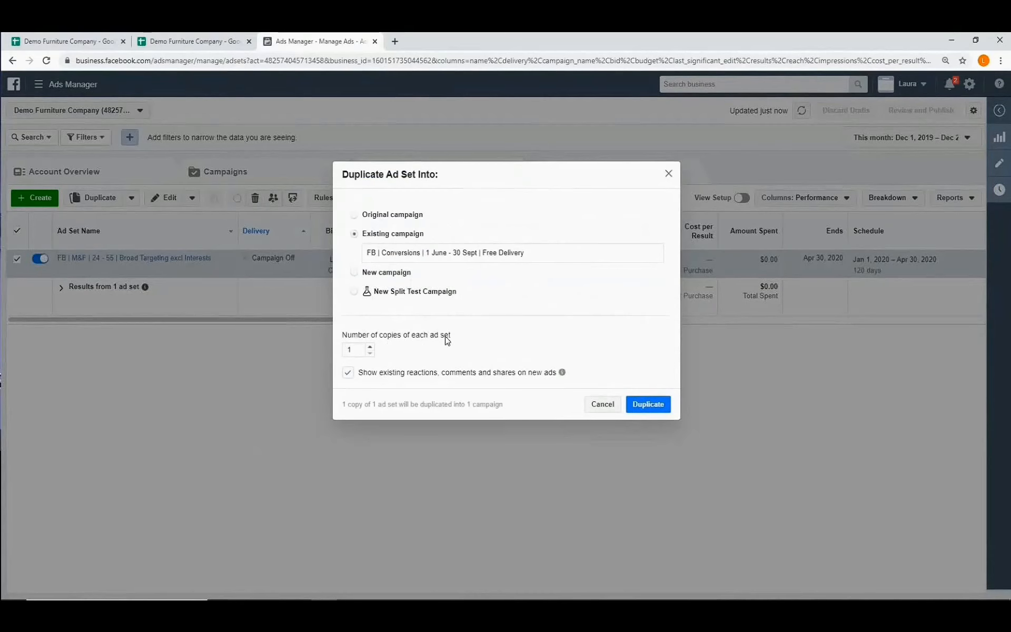
{"action": "left_click", "coordinate": [649, 408]}
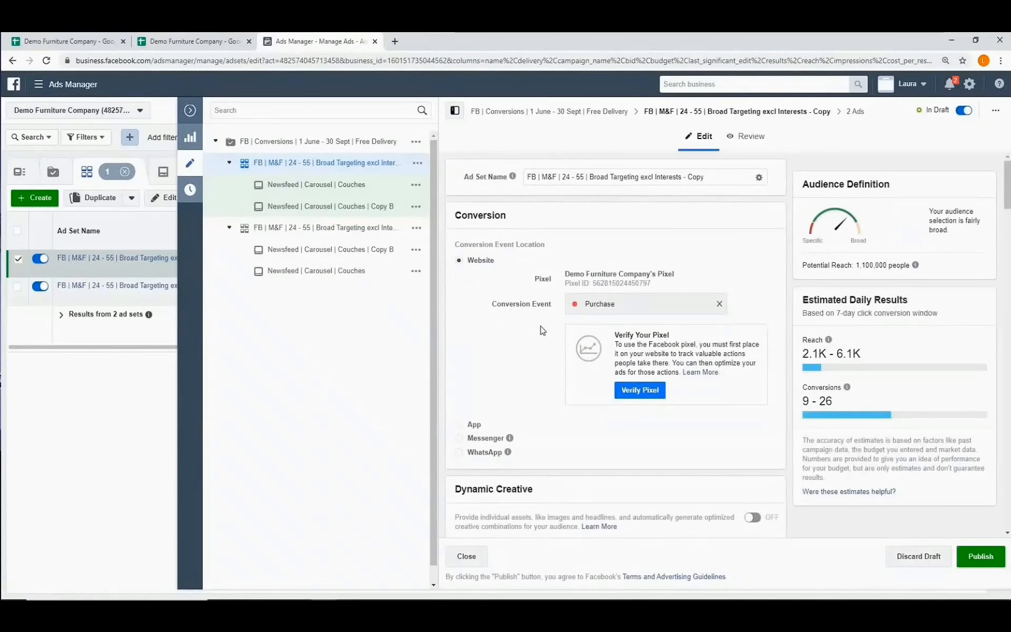
Rename the duplicated ad set with the naming sheet's "FB | M&F | 24 - 55 | Online Shopper Interests"
{"action": "left_click", "coordinate": [206, 43]}
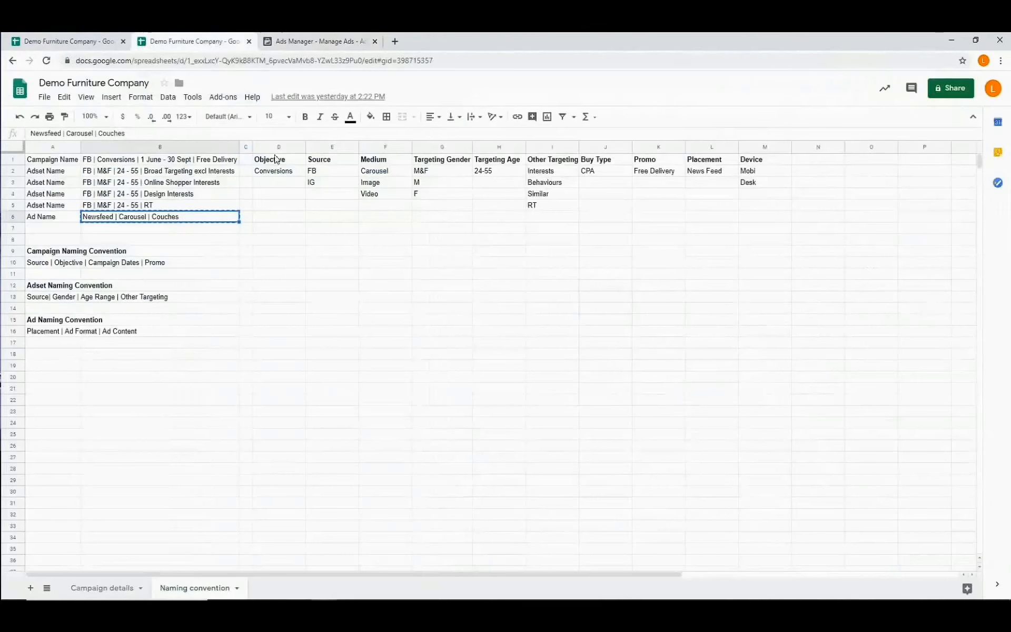
{"action": "left_click", "coordinate": [152, 187]}
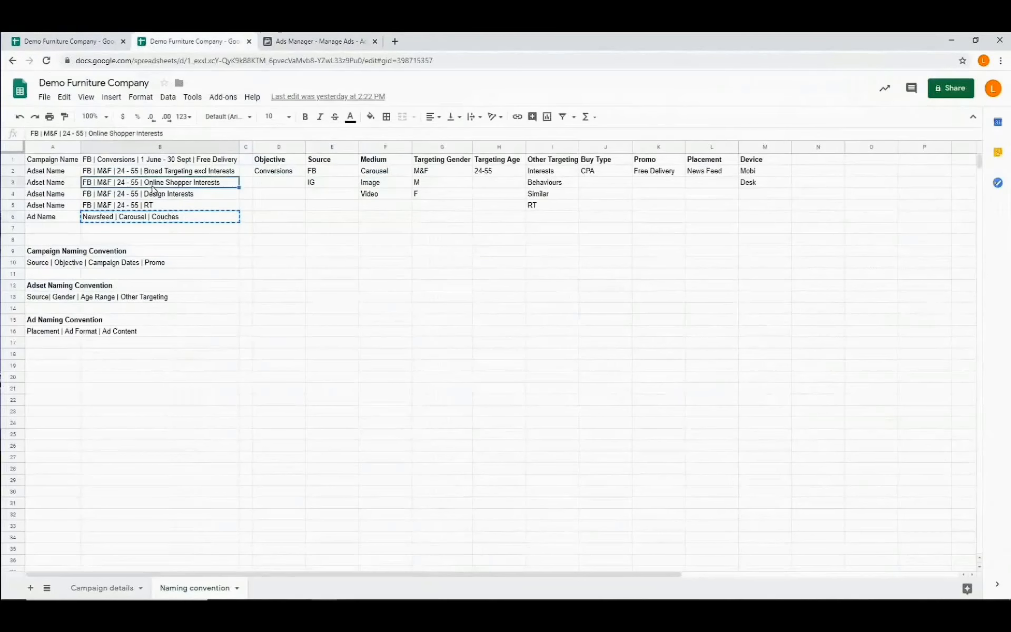
{"action": "right_click", "coordinate": [205, 187]}
{"action": "left_click", "coordinate": [232, 220]}
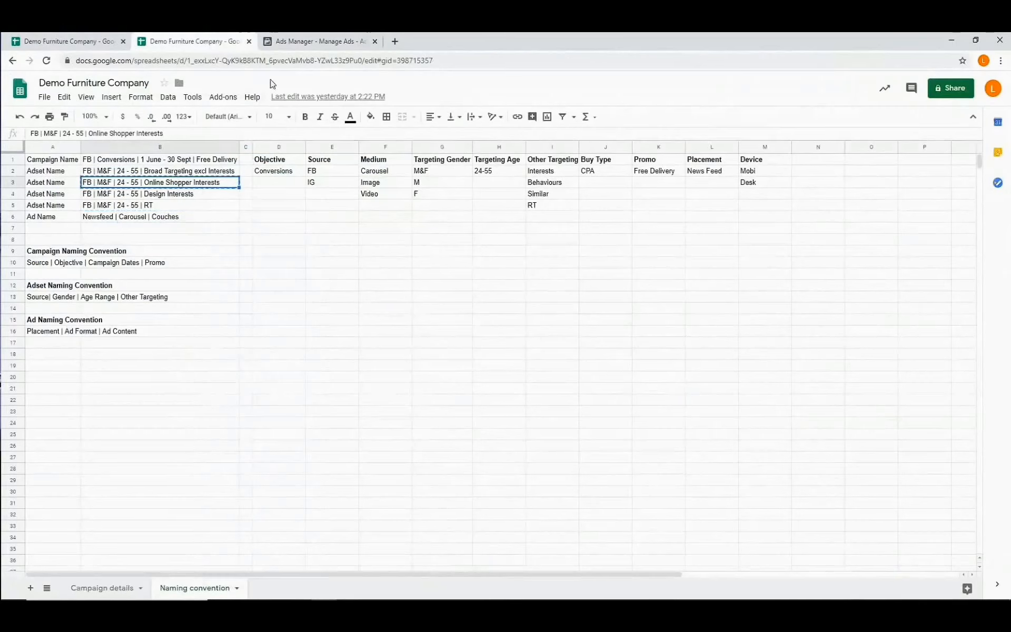
{"action": "left_click", "coordinate": [294, 47]}
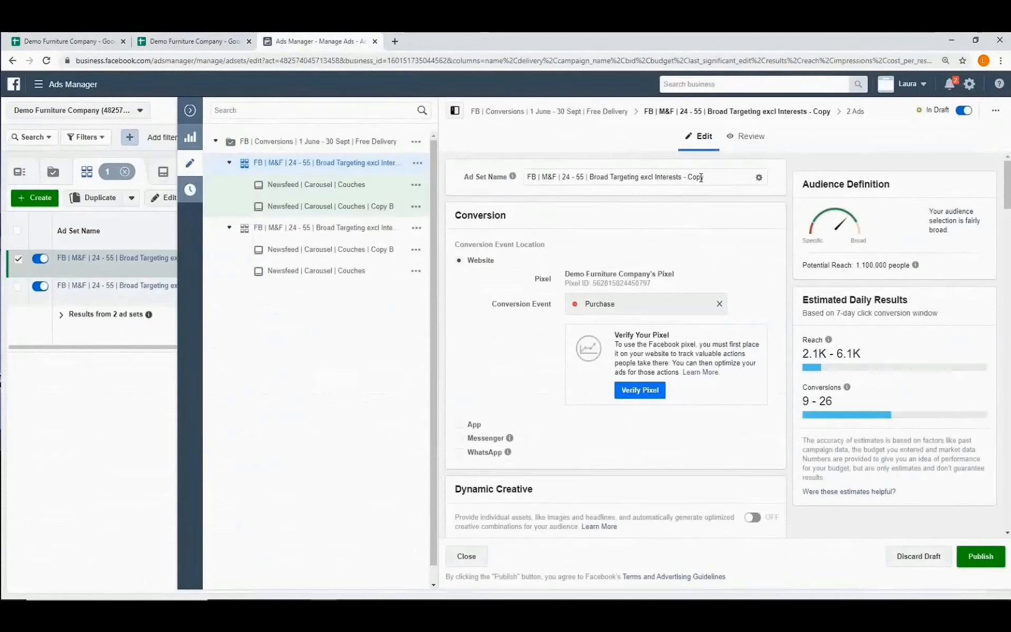
{"action": "left_click_drag", "start_coordinate": [704, 178], "coordinate": [527, 178]}
{"action": "right_click", "coordinate": [544, 180]}
{"action": "left_click", "coordinate": [569, 234]}
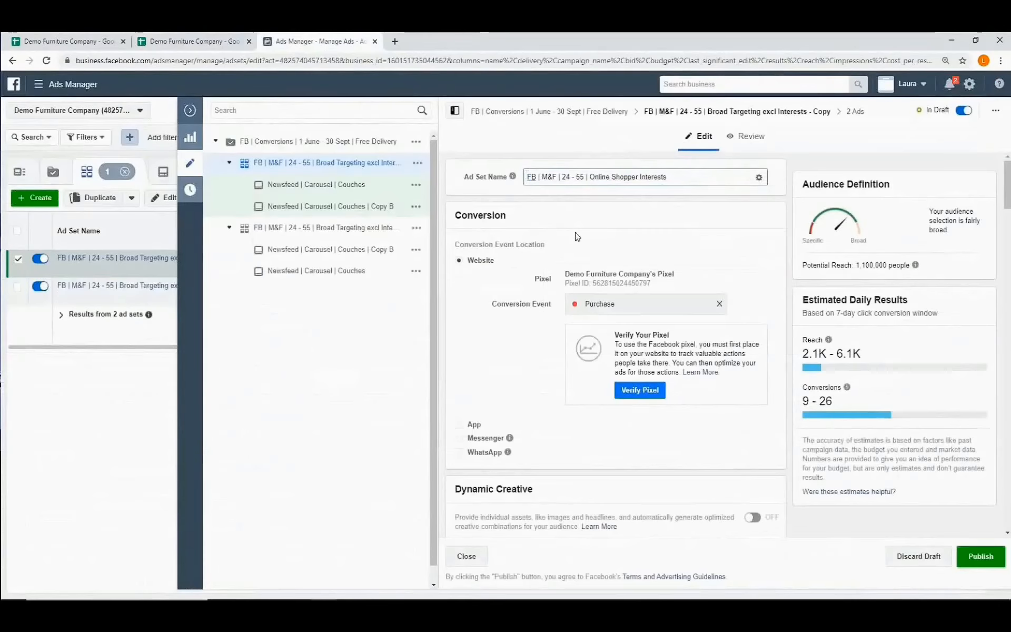
Start a new audience for the Online Shopper ad set and include the borough of Manhattan, New York as its location
{"action": "scroll", "coordinate": [585, 280], "scroll_direction": "down", "scroll_amount": 4}
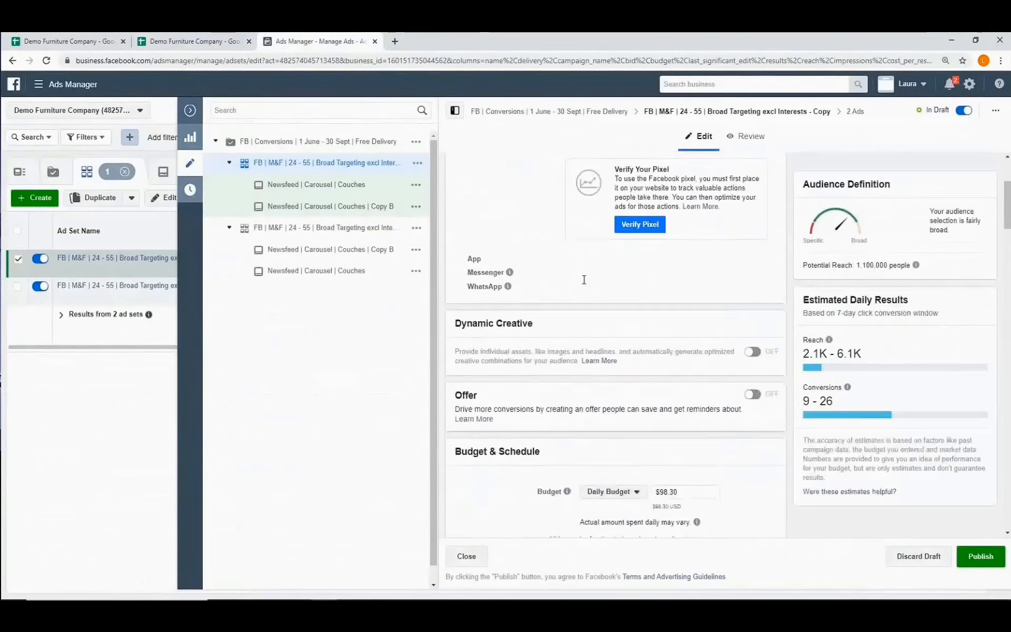
{"action": "scroll", "coordinate": [584, 280], "scroll_direction": "down", "scroll_amount": 10}
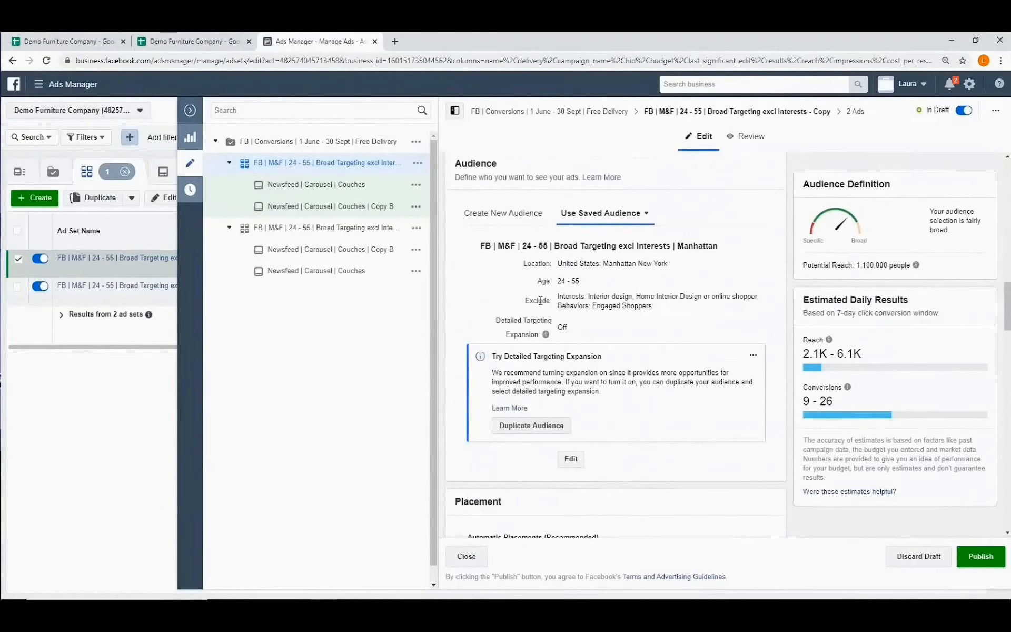
{"action": "left_click", "coordinate": [512, 220]}
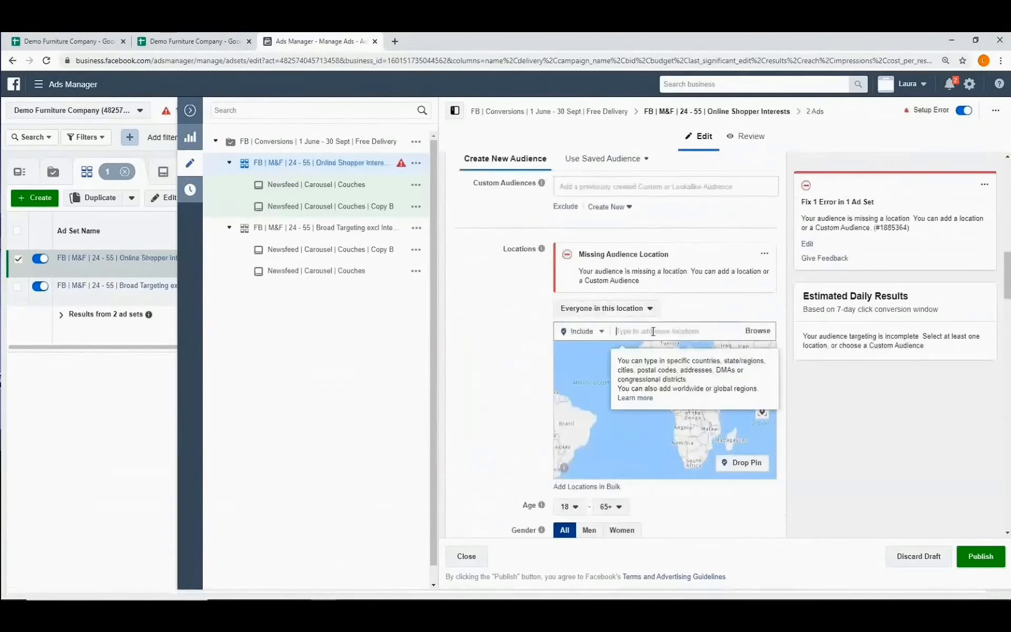
{"action": "type", "text": "man"}
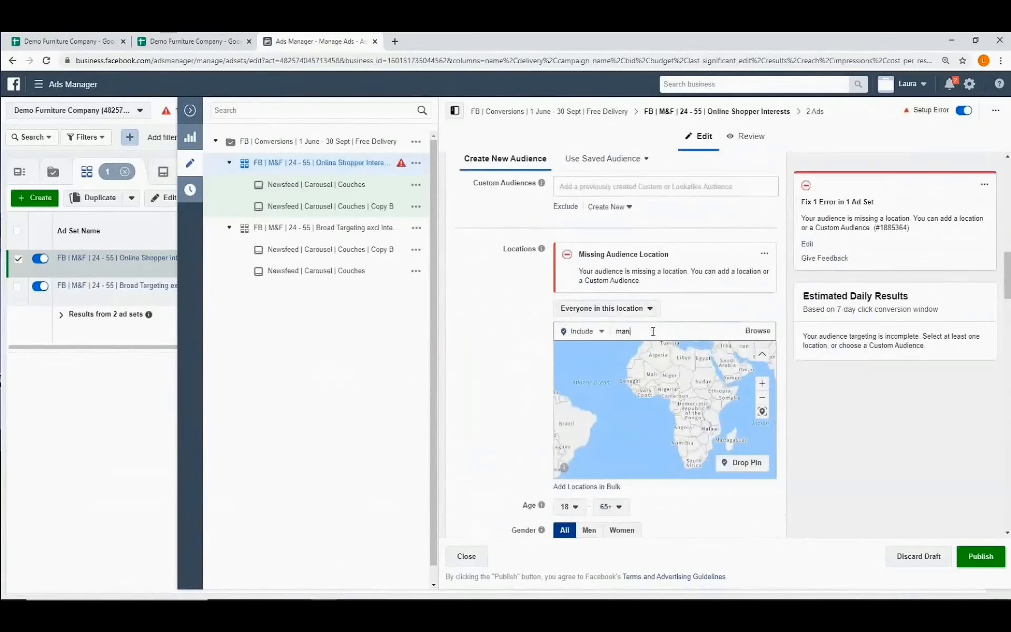
{"action": "type", "text": "hatt"}
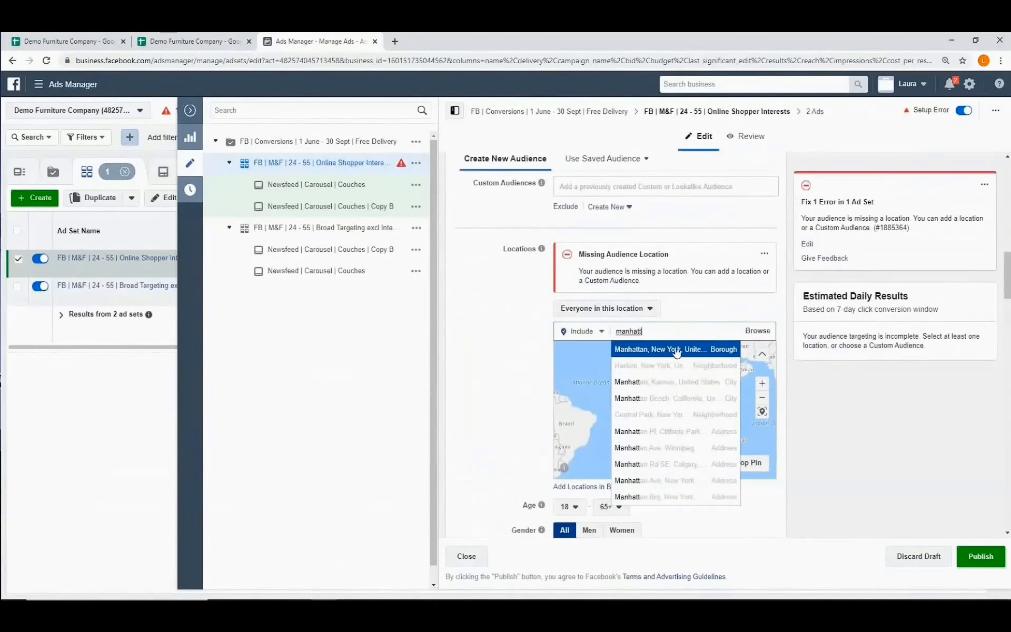
{"action": "left_click", "coordinate": [647, 349]}
Set the new audience's age range to 24 - 55
{"action": "left_click", "coordinate": [569, 323]}
{"action": "scroll", "coordinate": [583, 411], "scroll_direction": "down", "scroll_amount": 3}
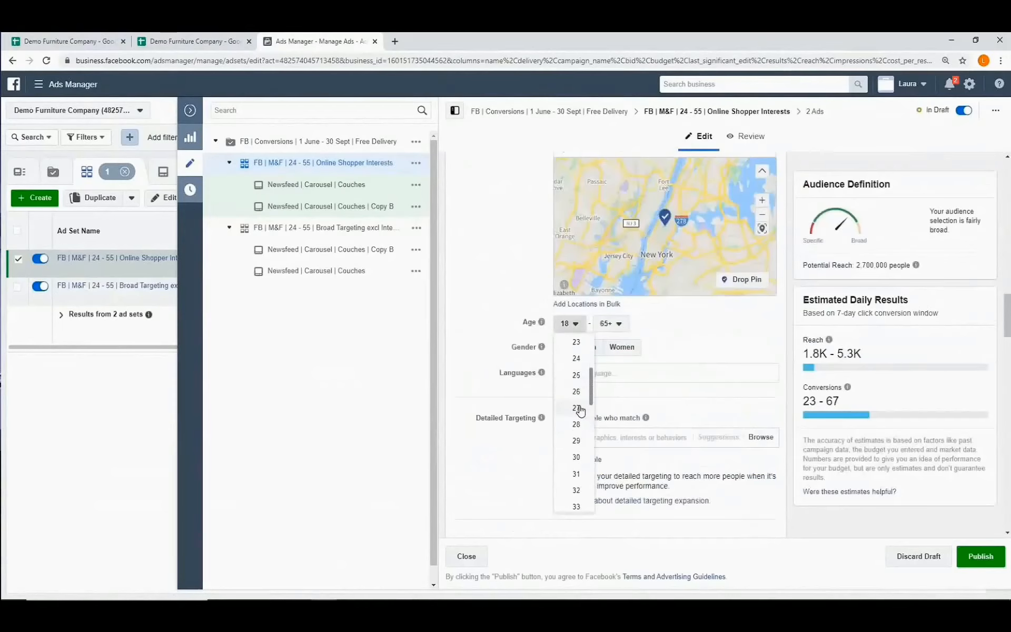
{"action": "left_click", "coordinate": [575, 363]}
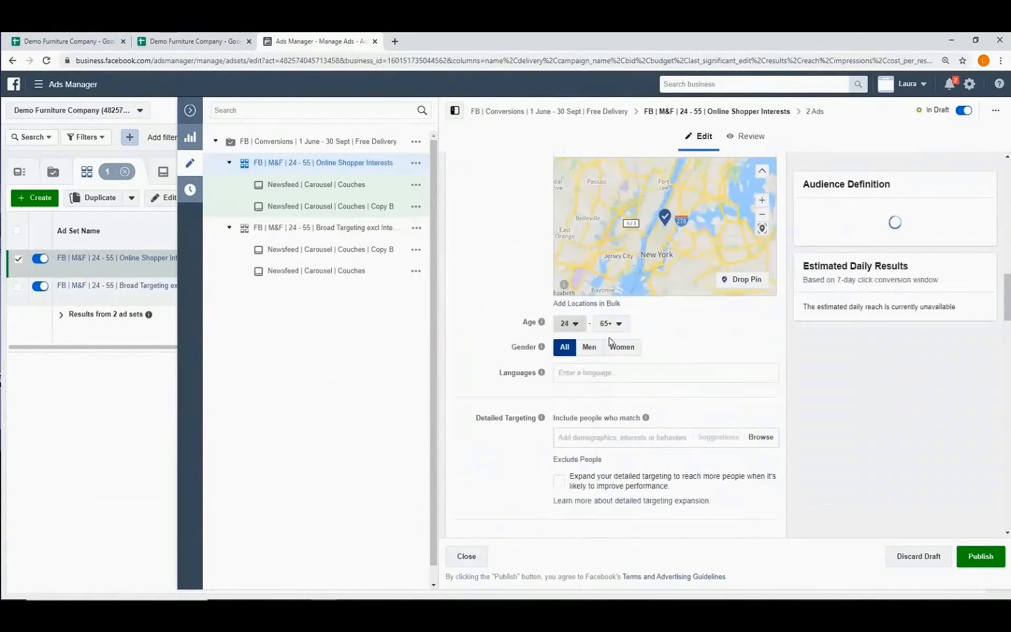
{"action": "left_click", "coordinate": [611, 323]}
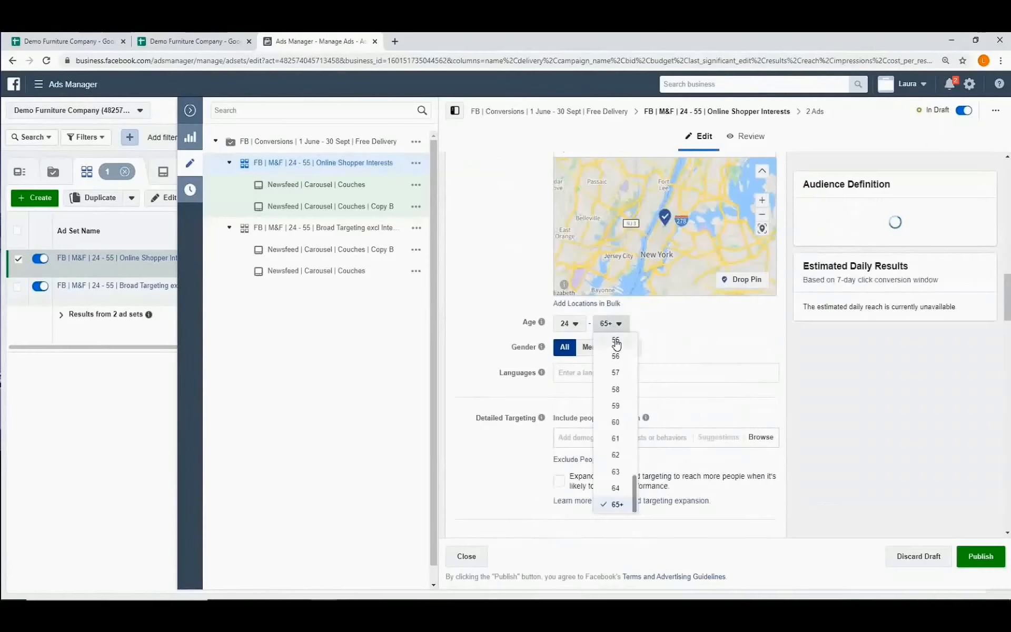
{"action": "left_click", "coordinate": [616, 342]}
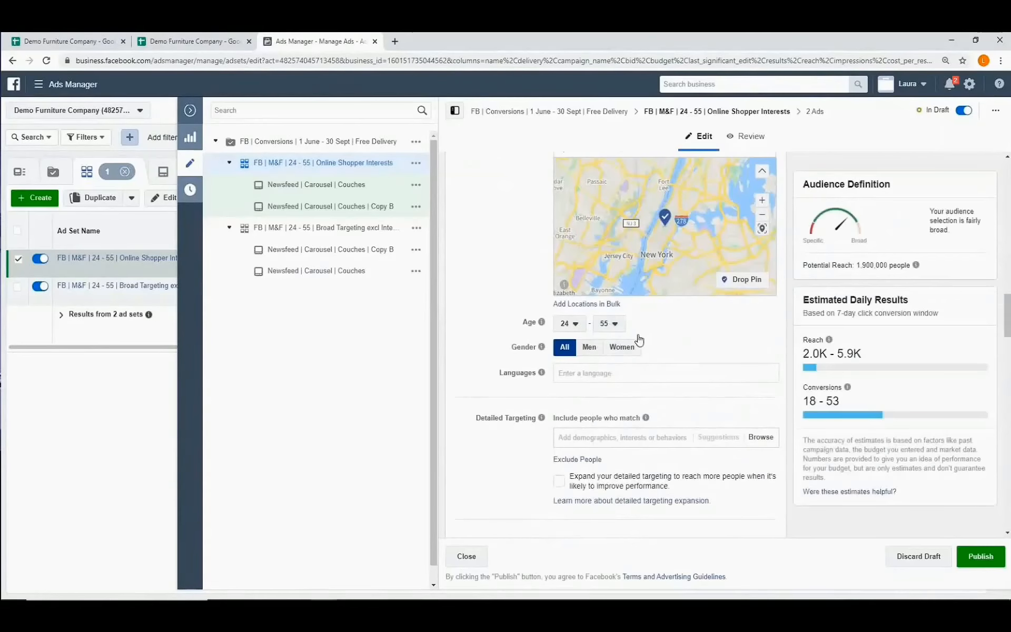
Check the targeting in the planning spreadsheet and include the Engaged Shoppers behavior in the audience's detailed targeting
{"action": "scroll", "coordinate": [690, 398], "scroll_direction": "down", "scroll_amount": 2}
{"action": "scroll", "coordinate": [606, 399], "scroll_direction": "up", "scroll_amount": 1}
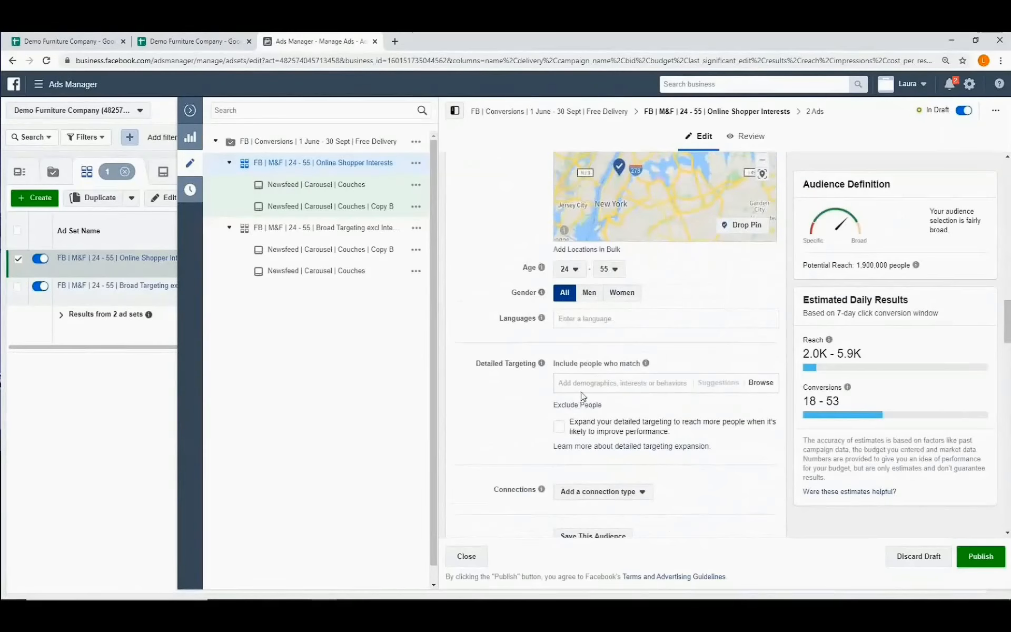
{"action": "left_click", "coordinate": [100, 41]}
{"action": "left_click", "coordinate": [582, 387]}
{"action": "type", "text": "engaged s"}
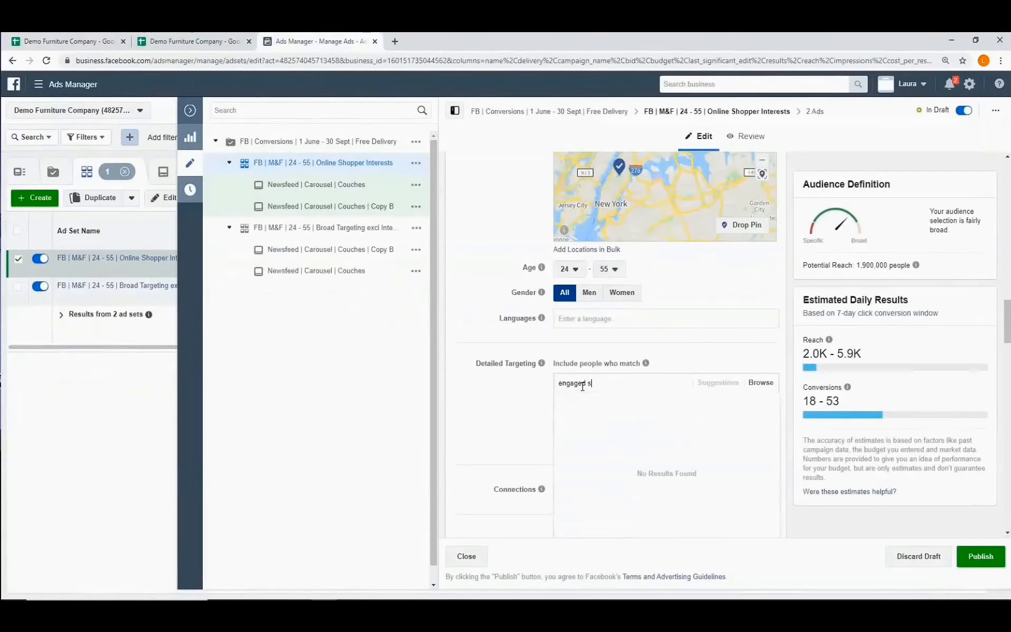
{"action": "type", "text": "hopper"}
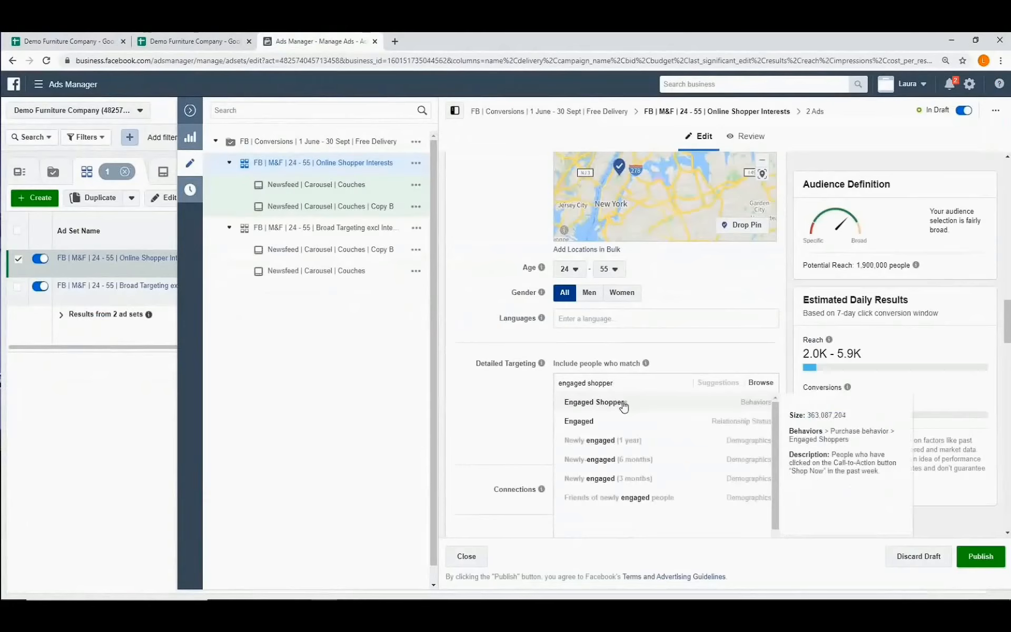
{"action": "left_click", "coordinate": [624, 404]}
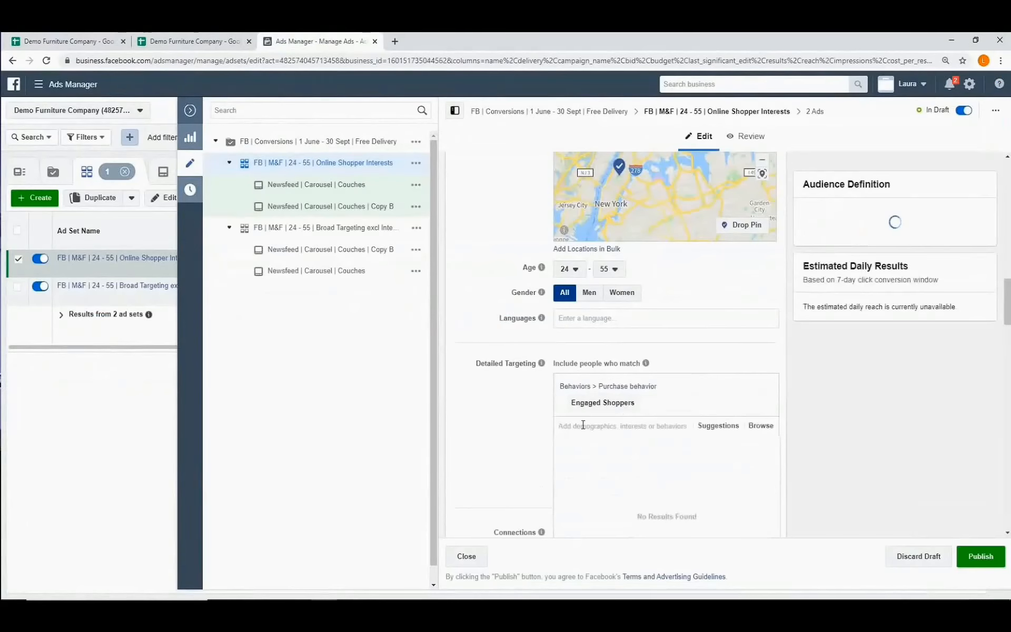
Add the "online shopper" interest to the audience's detailed targeting and close the ad set editor
{"action": "type", "text": "onlin"}
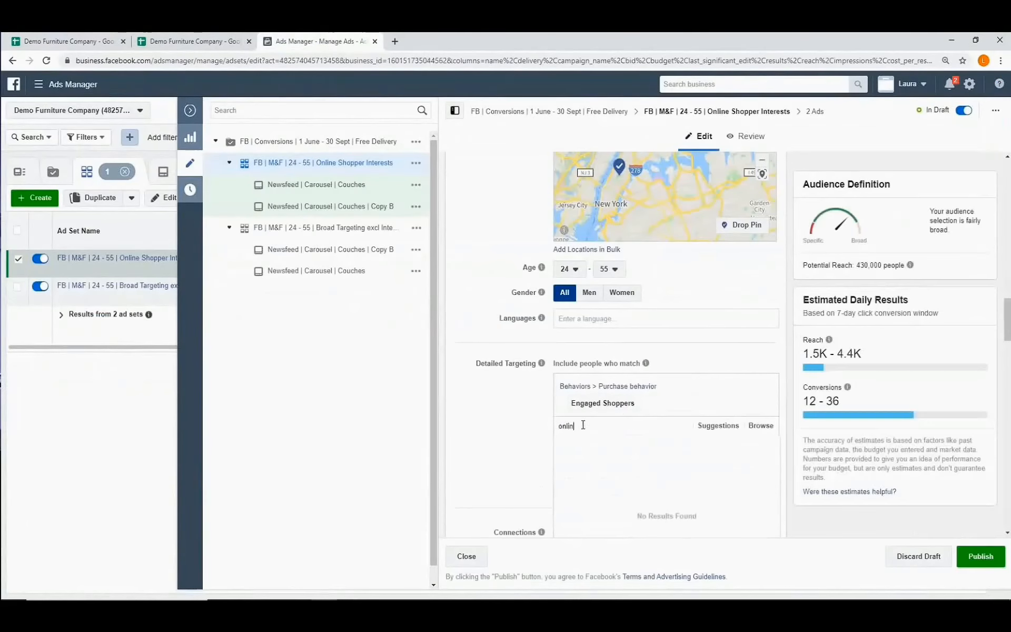
{"action": "key", "text": "BackSpace"}
{"action": "key", "text": "BackSpace"}
{"action": "key", "text": "BackSpace"}
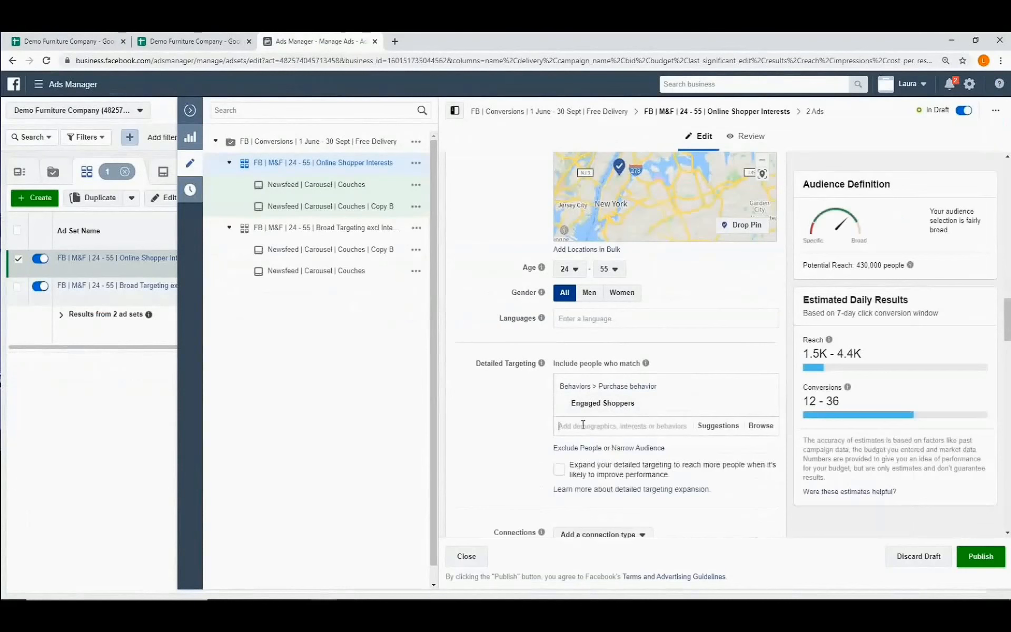
{"action": "type", "text": "online s"}
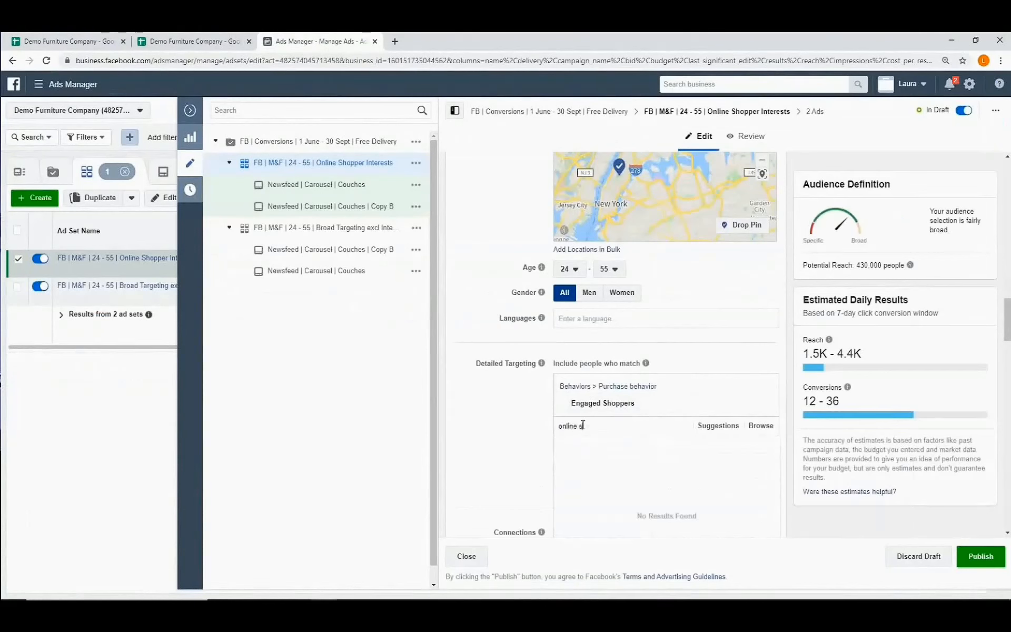
{"action": "type", "text": "hopper"}
{"action": "key", "text": "Return"}
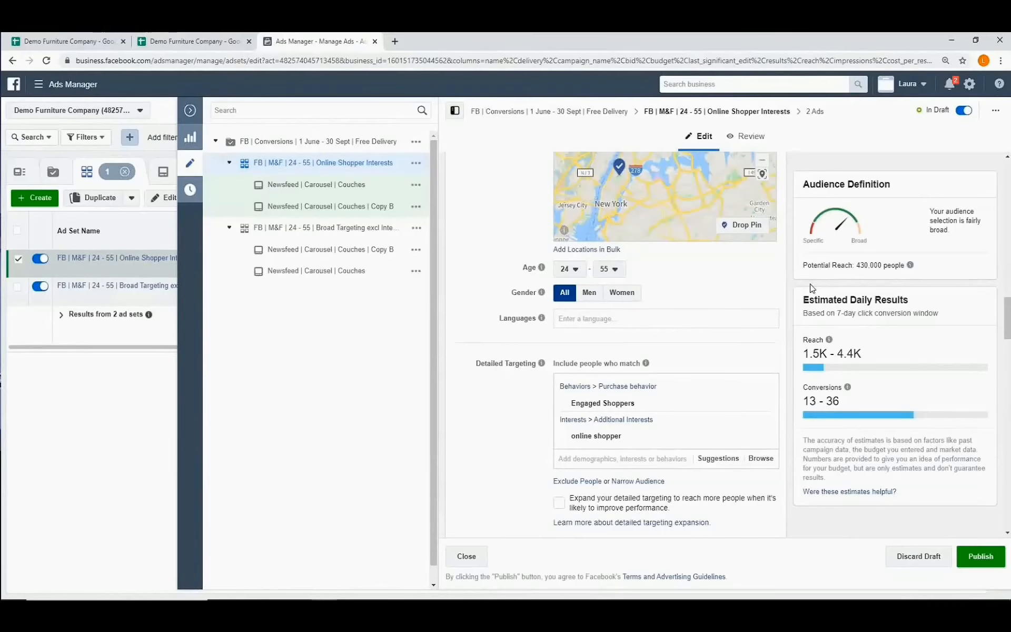
{"action": "left_click", "coordinate": [466, 556]}
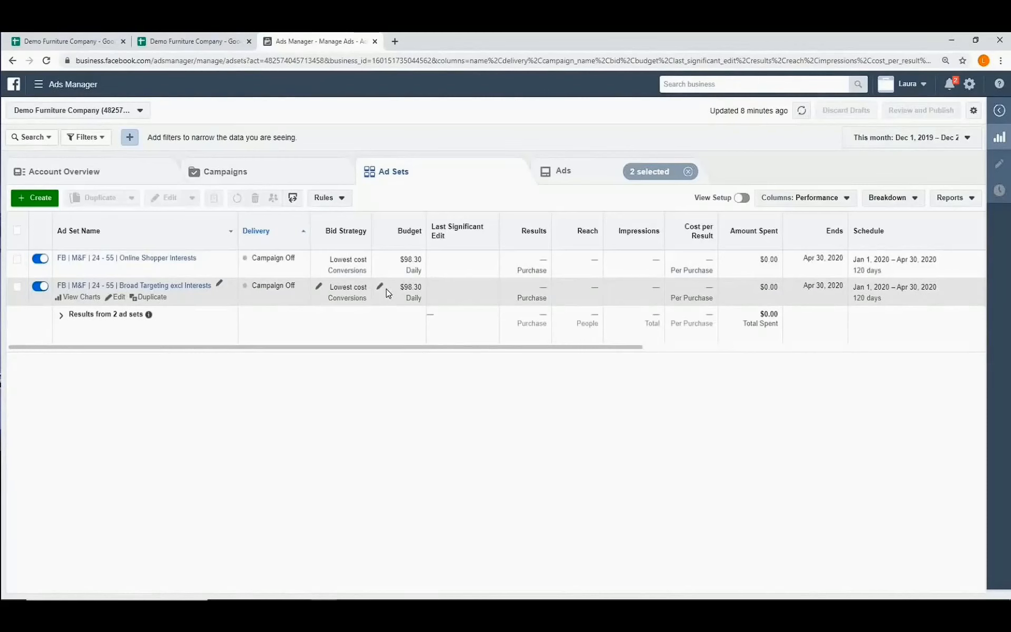
Set the daily budget of both the Online Shopper and Broad Targeting ad sets to $49.15 and publish the changes
{"action": "left_click", "coordinate": [380, 260]}
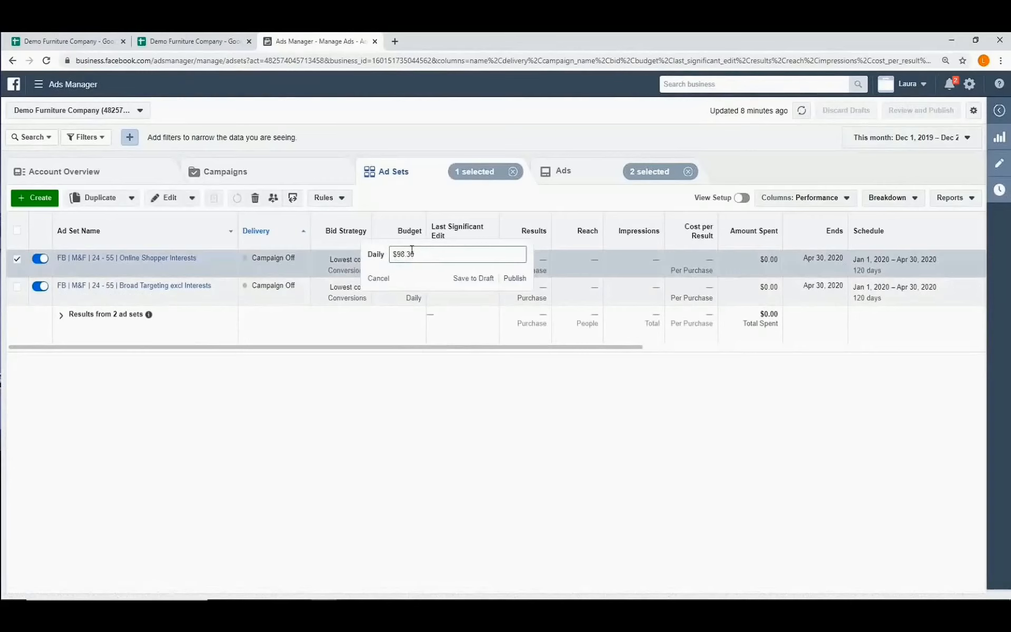
{"action": "left_click_drag", "start_coordinate": [416, 255], "coordinate": [396, 254]}
{"action": "type", "text": "49.15"}
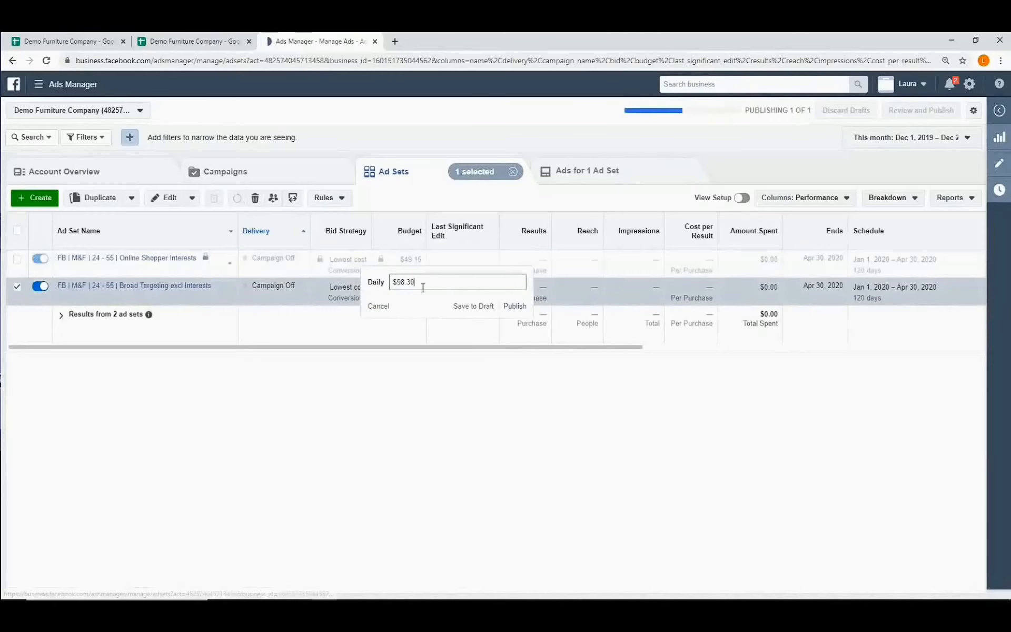
{"action": "left_click_drag", "start_coordinate": [424, 286], "coordinate": [399, 284]}
{"action": "key", "text": "Return"}
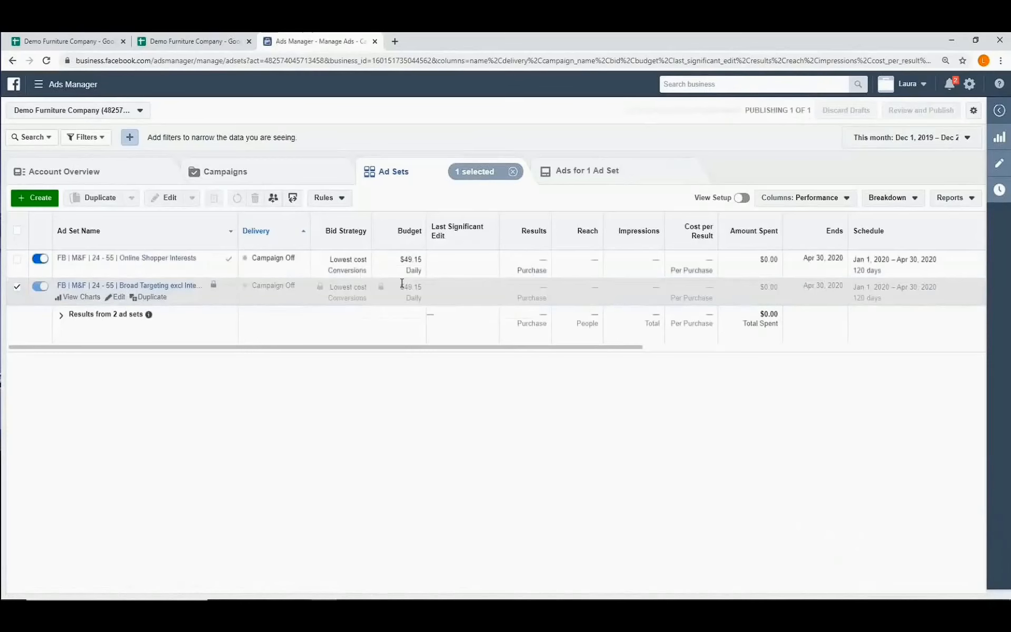